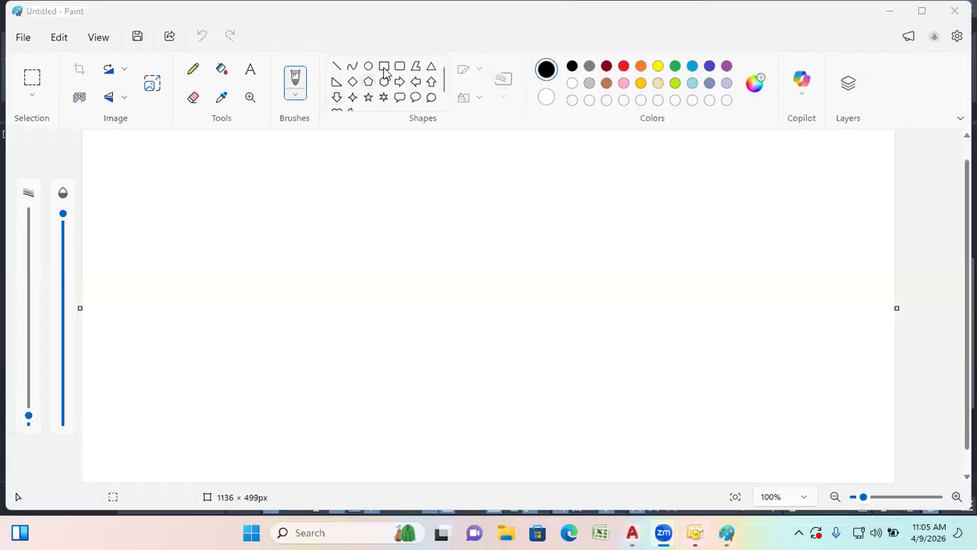
- Draw a black rectangle about 236 × 143 px and handwrite its dimensions, 100 below it and 50 beside it
click(385, 67)
drag(167, 191, 338, 295)
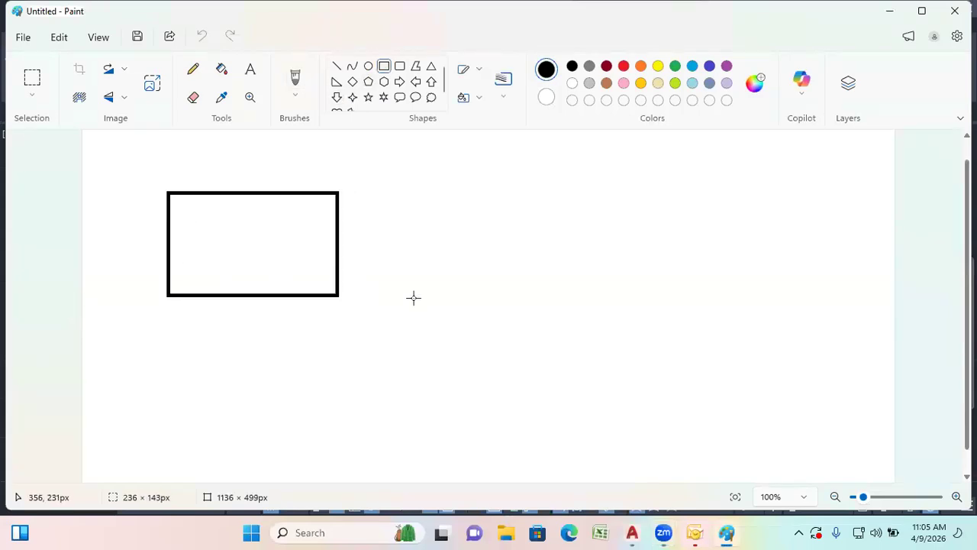
click(193, 69)
mouse_move(209, 316)
mouse_down()
mouse_move(216, 328)
mouse_move(243, 316)
mouse_up()
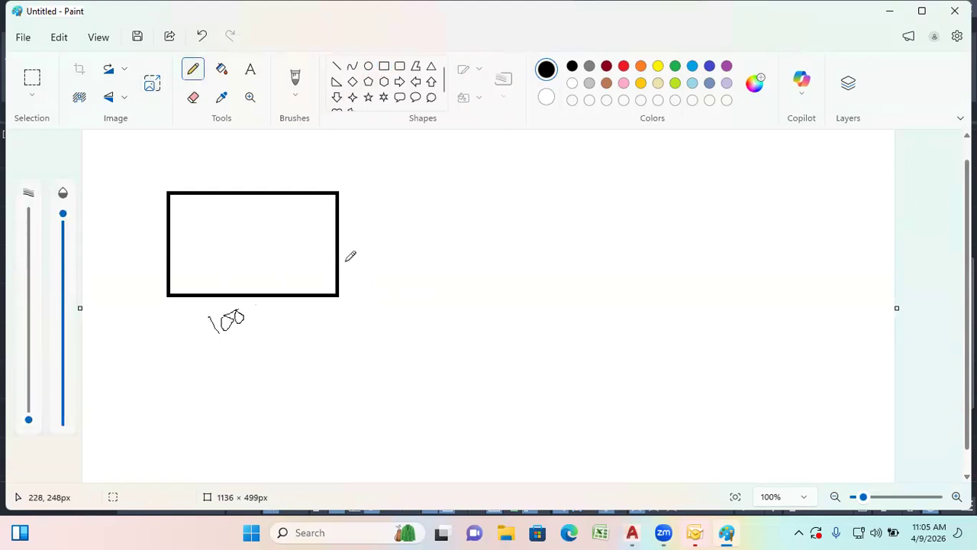
mouse_move(344, 239)
mouse_down()
mouse_move(359, 244)
mouse_move(353, 257)
mouse_move(372, 226)
mouse_up()
click(371, 226)
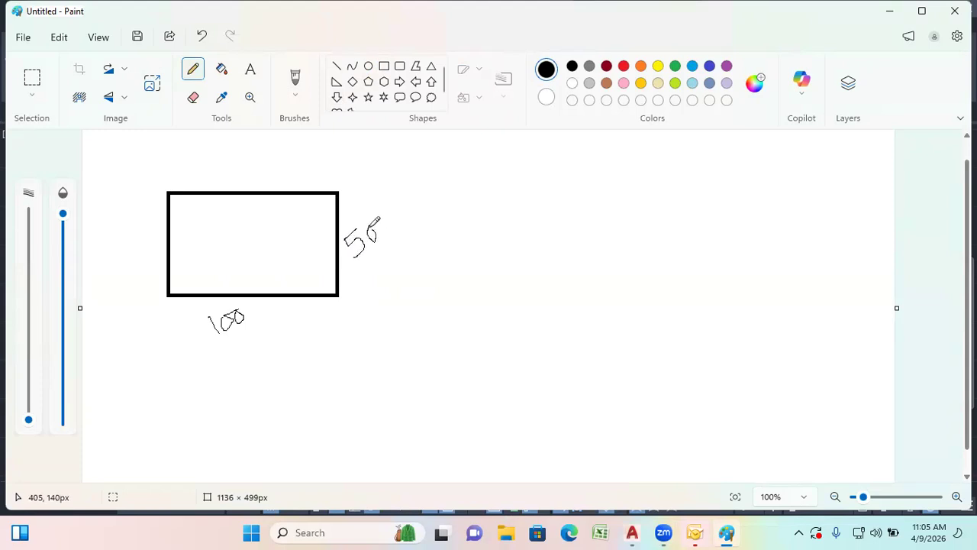
- Handwrite the corner labels A, B, C and D counterclockwise around the rectangle, starting at its lower-left corner
mouse_move(161, 328)
mouse_down()
mouse_move(146, 304)
mouse_move(169, 321)
mouse_move(164, 312)
mouse_up()
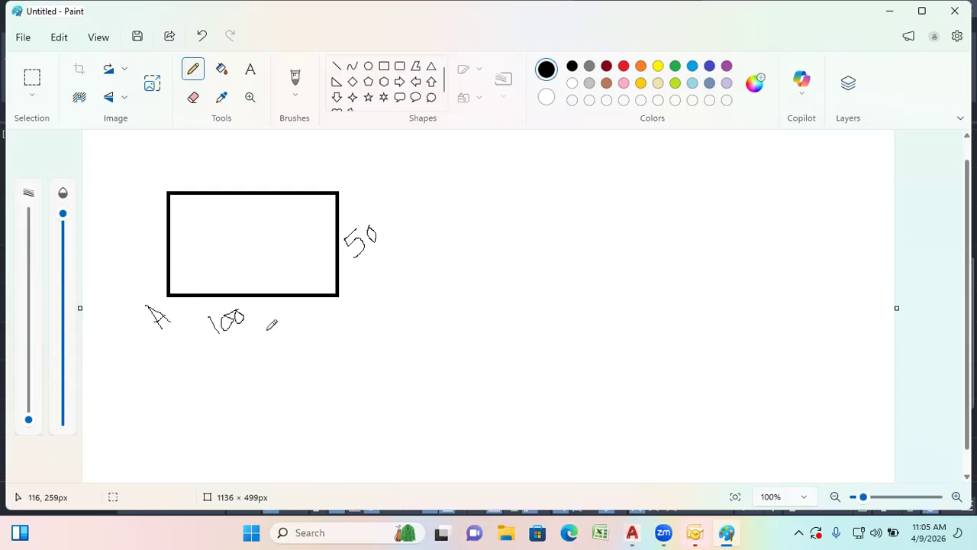
mouse_move(334, 306)
mouse_down()
mouse_move(347, 331)
mouse_move(337, 330)
mouse_up()
mouse_move(335, 305)
mouse_down()
mouse_move(351, 316)
mouse_move(345, 332)
mouse_up()
drag(355, 175, 354, 187)
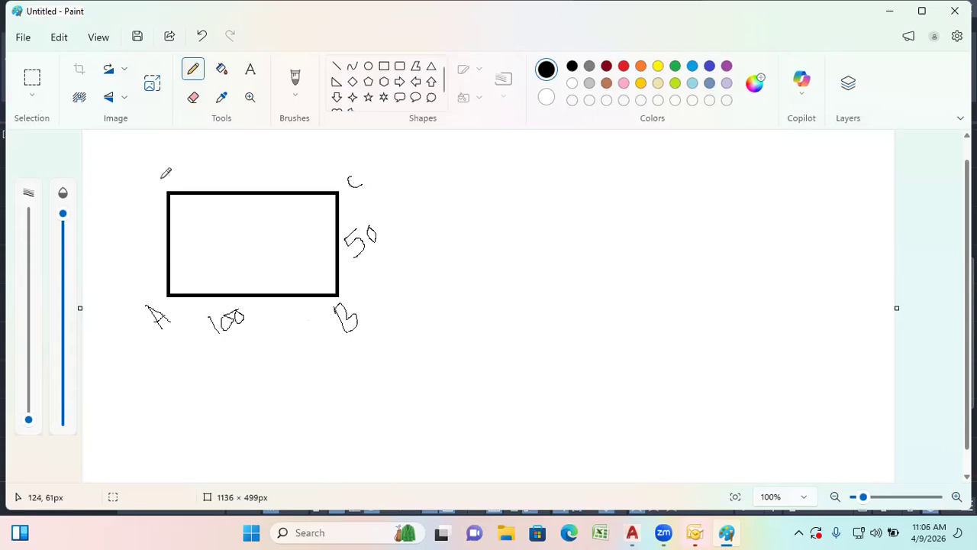
mouse_move(150, 181)
mouse_down()
mouse_move(160, 179)
mouse_move(157, 190)
mouse_up()
- Handwrite the headings Rec and Polar, and branch Rec into A and Incremental
mouse_move(450, 192)
mouse_down()
mouse_move(469, 200)
mouse_move(481, 183)
mouse_move(481, 204)
mouse_up()
mouse_move(620, 182)
mouse_down()
mouse_move(627, 203)
mouse_move(627, 189)
mouse_move(650, 187)
mouse_move(653, 176)
mouse_up()
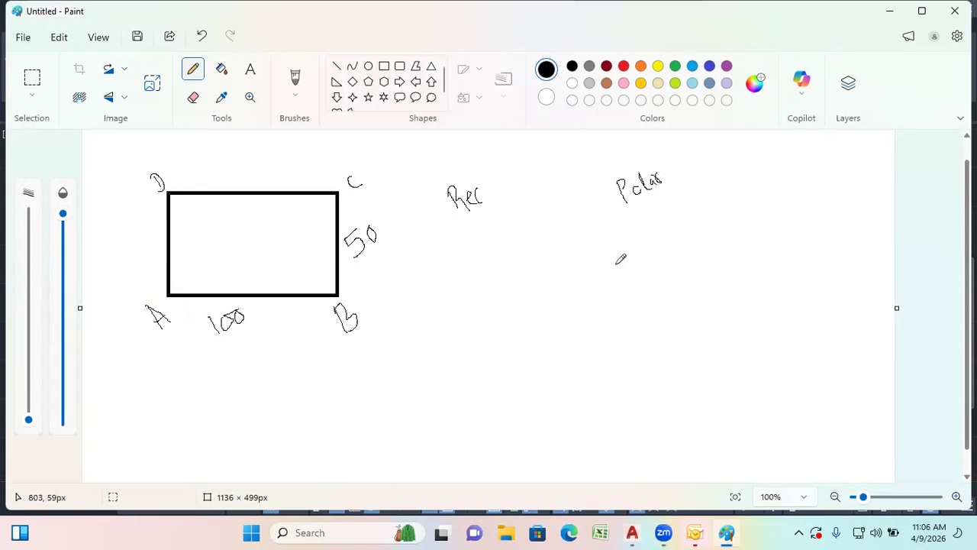
mouse_move(470, 206)
mouse_down()
mouse_move(434, 259)
mouse_move(437, 248)
mouse_up()
mouse_move(469, 209)
mouse_down()
mouse_move(515, 261)
mouse_move(539, 245)
mouse_move(539, 229)
mouse_move(550, 231)
mouse_up()
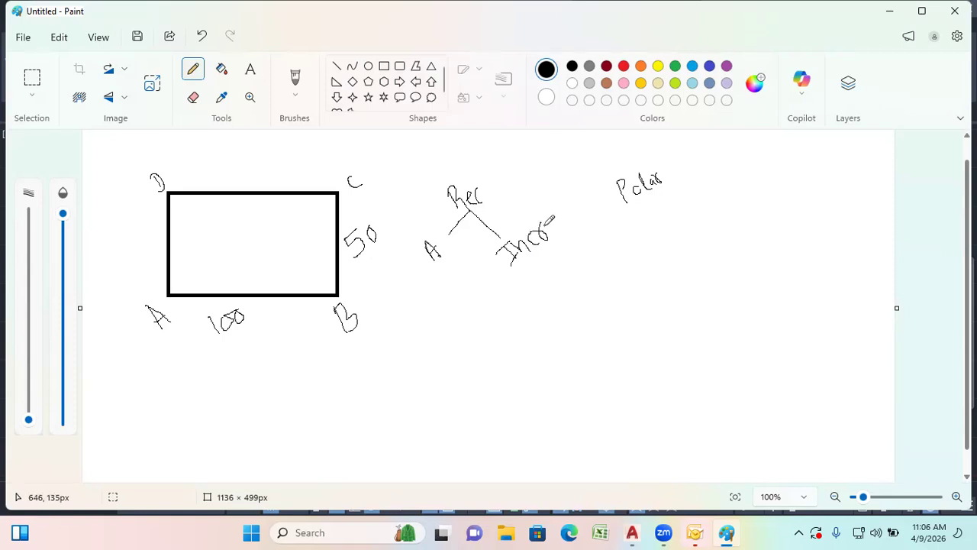
mouse_move(547, 227)
mouse_down()
mouse_move(555, 219)
mouse_move(558, 230)
mouse_move(562, 214)
mouse_move(566, 221)
mouse_move(582, 200)
mouse_move(585, 209)
mouse_move(602, 204)
mouse_move(613, 190)
mouse_move(609, 202)
mouse_up()
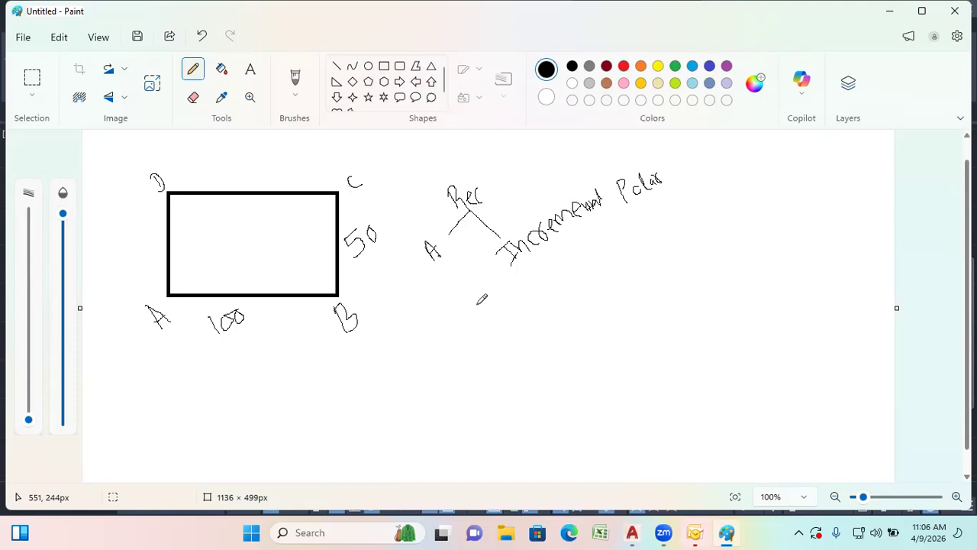
- Draw a horizontal line and a vertical line crossing as coordinate axes beside the Polar heading
click(337, 68)
mouse_move(708, 178)
mouse_down()
mouse_move(803, 166)
mouse_move(846, 175)
mouse_up()
drag(773, 137, 772, 224)
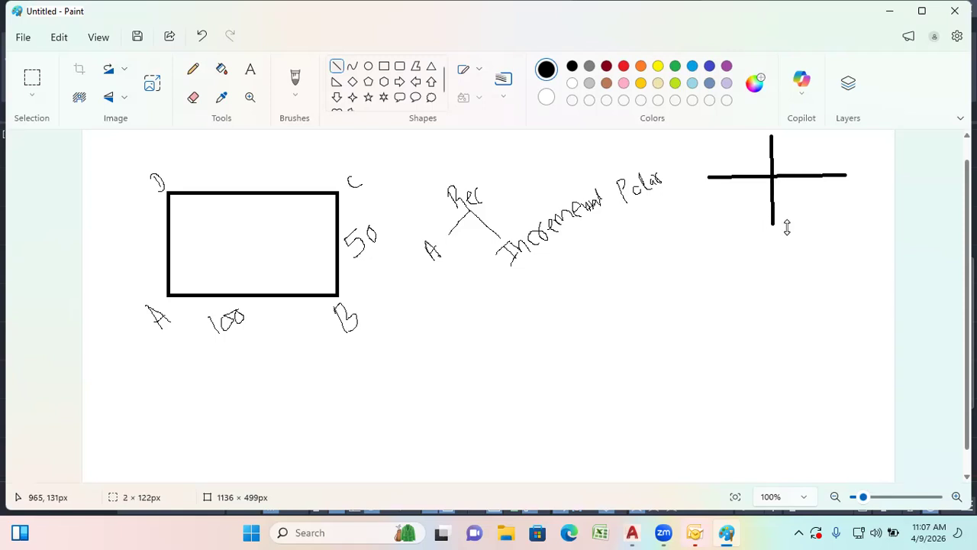
- Label the axes' origin 00 and their ends x, -x, Y and -Y by hand
click(193, 70)
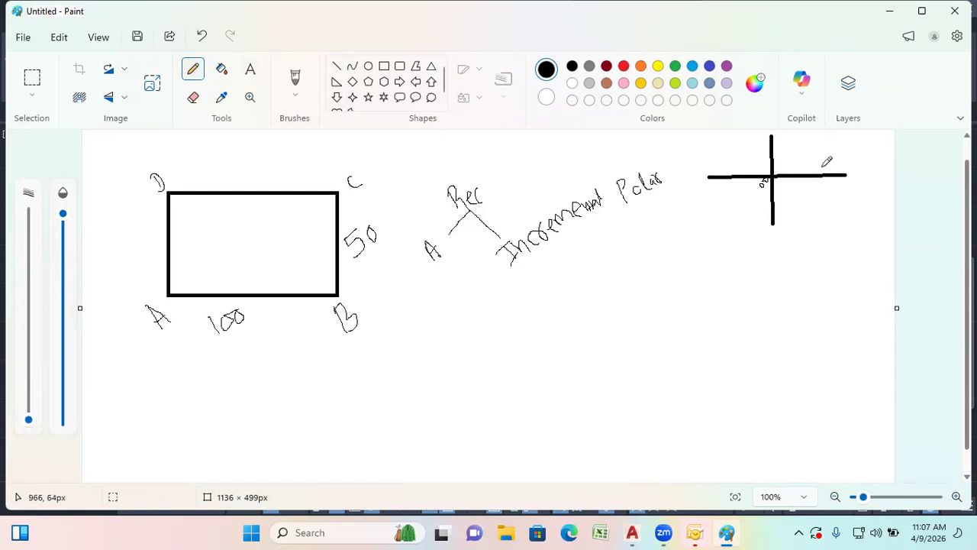
drag(855, 162, 862, 172)
mouse_move(692, 188)
mouse_down()
mouse_move(706, 181)
mouse_move(714, 193)
mouse_up()
drag(777, 140, 781, 152)
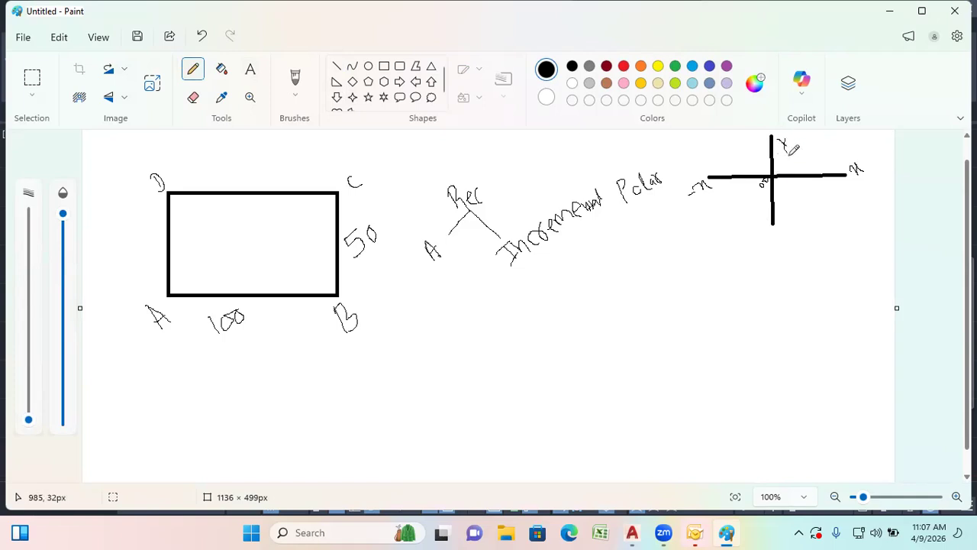
mouse_move(780, 230)
mouse_down()
mouse_move(794, 221)
mouse_move(791, 229)
mouse_up()
click(784, 217)
- Mark the rectangle's corner A with a small cross and handwrite the notation @x,Y below the rectangle
drag(158, 293, 181, 289)
mouse_move(248, 386)
mouse_down()
mouse_move(254, 395)
mouse_move(263, 378)
mouse_move(254, 400)
mouse_move(273, 375)
mouse_move(290, 377)
mouse_move(293, 368)
mouse_move(299, 378)
mouse_up()
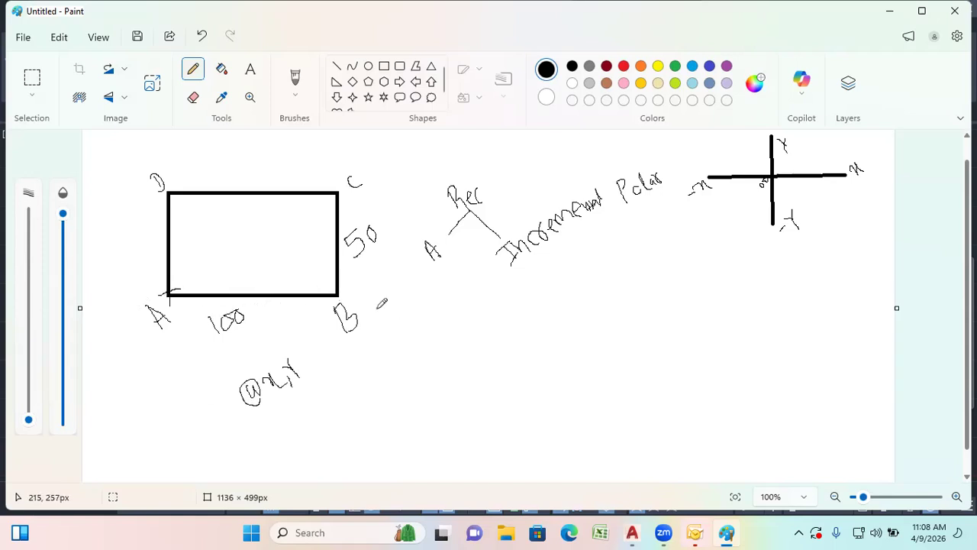
- Sketch an X/Y coordinate table under branch A with the rows 0, 0 and 100, 0, labelling the second row AB
drag(439, 276, 463, 379)
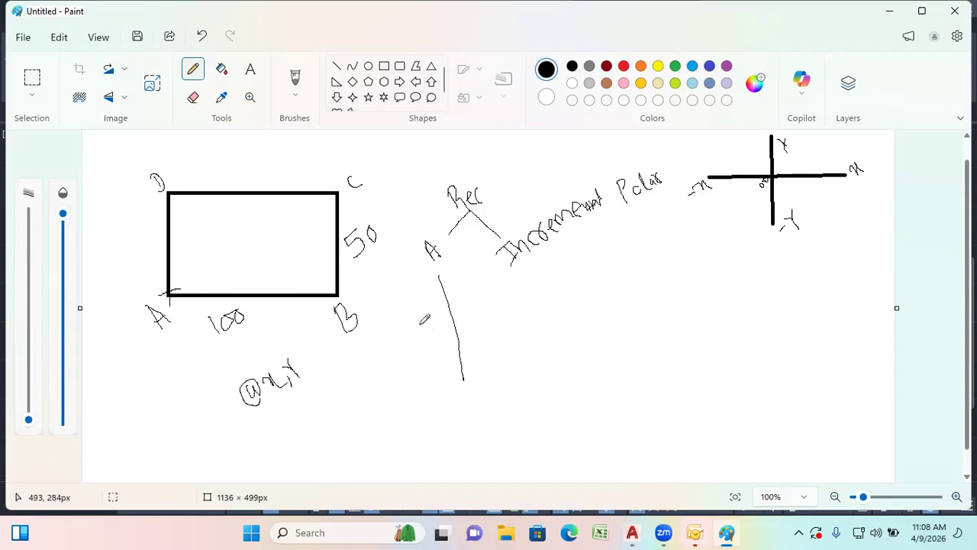
drag(404, 305, 474, 298)
mouse_move(416, 283)
mouse_down()
mouse_move(414, 291)
mouse_move(455, 299)
mouse_move(431, 310)
mouse_move(463, 308)
mouse_up()
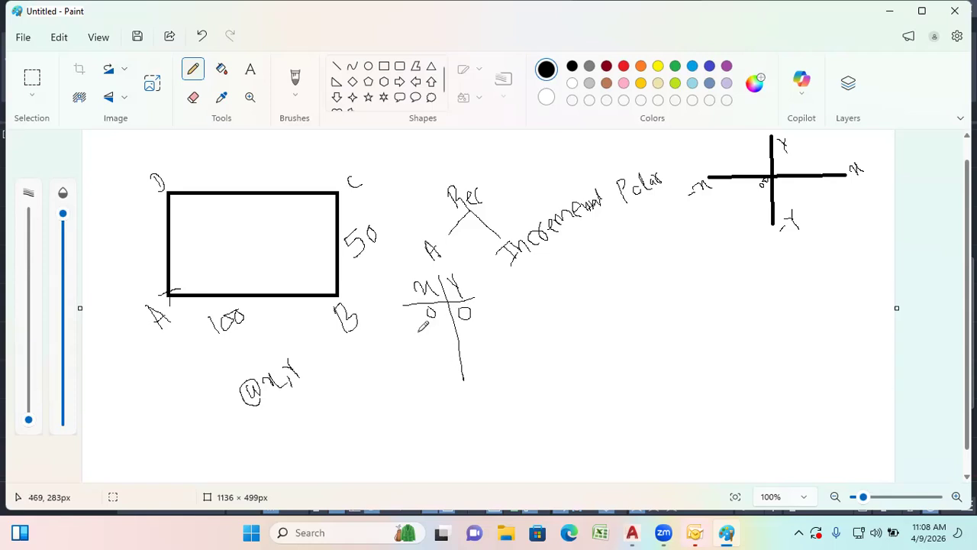
mouse_move(417, 344)
mouse_down()
mouse_move(425, 334)
mouse_move(442, 340)
mouse_up()
mouse_move(469, 334)
mouse_down()
mouse_move(515, 325)
mouse_move(510, 305)
mouse_move(523, 309)
mouse_move(513, 329)
mouse_up()
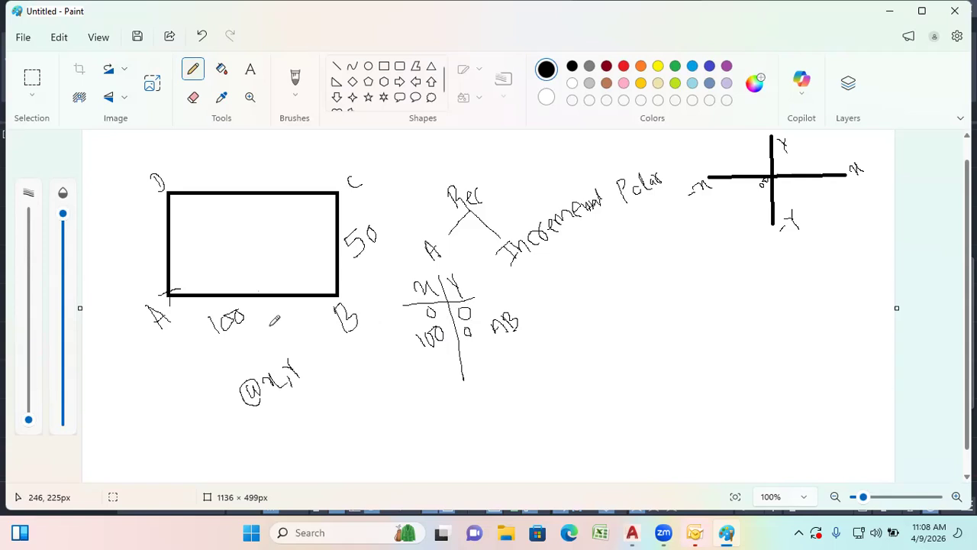
- Mark the rectangle's bottom side x and side BC Y, and add the table row 0, 50 labelled BC
drag(251, 288, 265, 290)
drag(270, 281, 274, 290)
drag(318, 228, 333, 250)
drag(436, 355, 438, 356)
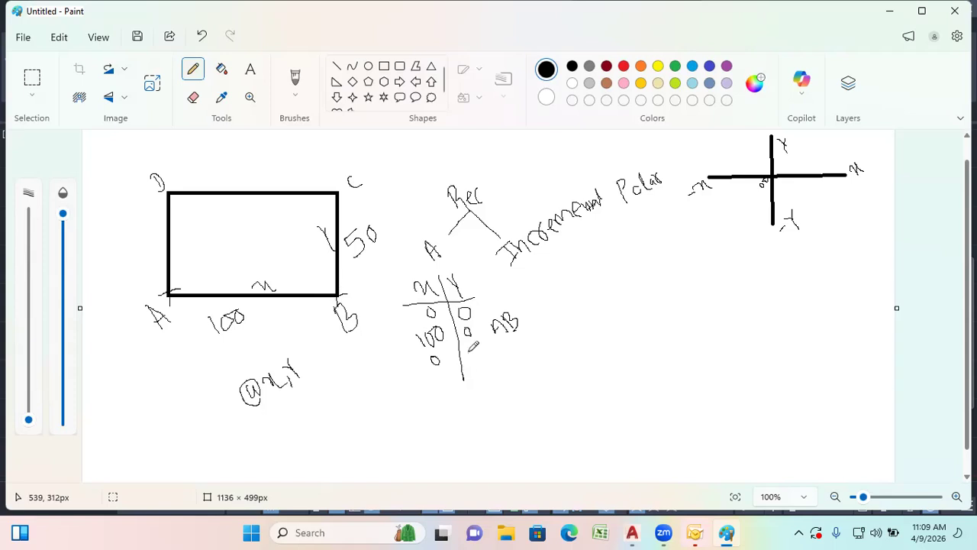
mouse_move(467, 342)
mouse_down()
mouse_move(477, 353)
mouse_move(469, 363)
mouse_move(487, 341)
mouse_up()
mouse_move(504, 343)
mouse_down()
mouse_move(501, 358)
mouse_move(507, 348)
mouse_move(524, 352)
mouse_up()
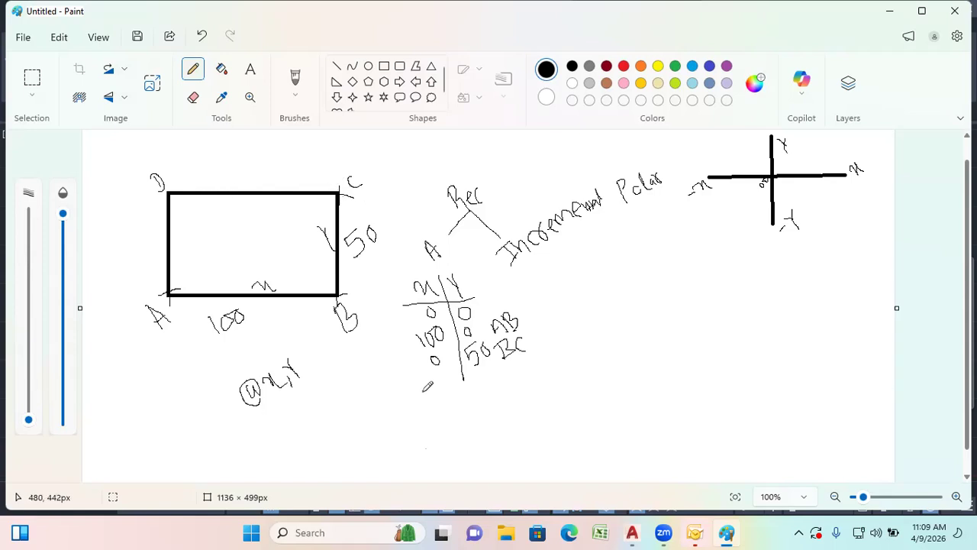
- Add the table rows -100, 0 labelled CD and 0, -50 labelled DA
mouse_move(404, 394)
mouse_down()
mouse_move(427, 394)
mouse_move(432, 377)
mouse_move(470, 399)
mouse_move(484, 376)
mouse_move(501, 382)
mouse_move(513, 370)
mouse_up()
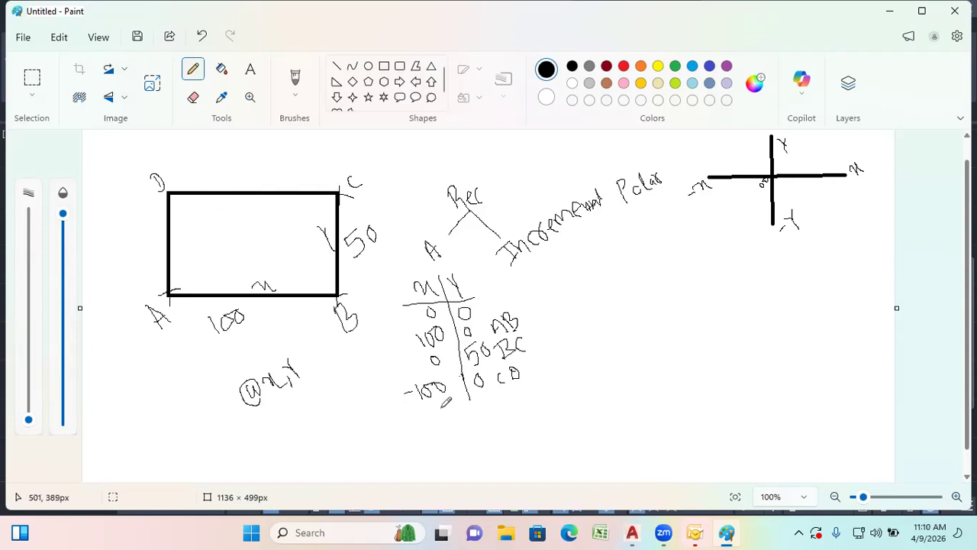
drag(442, 408, 440, 409)
mouse_move(501, 398)
mouse_down()
mouse_move(494, 414)
mouse_move(552, 377)
mouse_up()
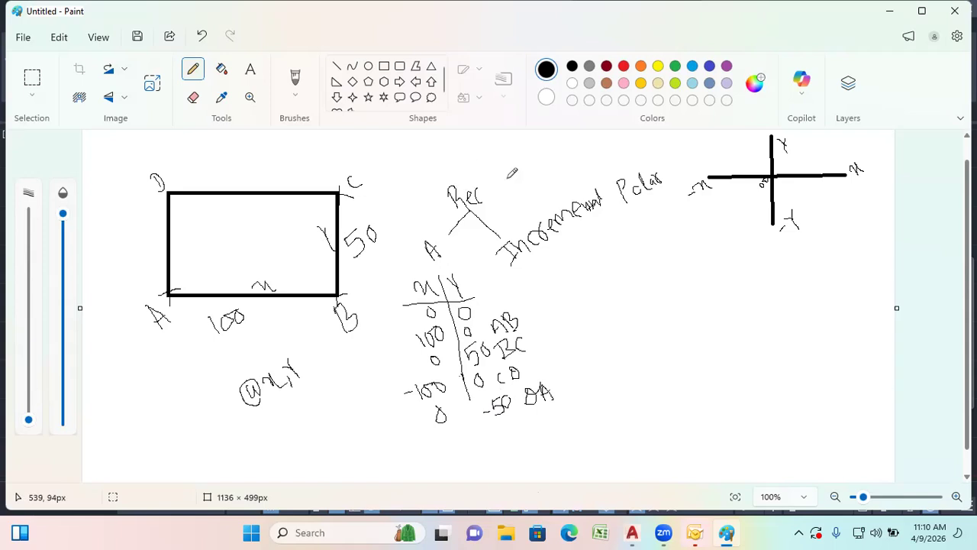
- Circle the handwritten headings Rec and Polar
mouse_move(458, 175)
mouse_down()
mouse_move(452, 218)
mouse_move(490, 170)
mouse_move(464, 169)
mouse_up()
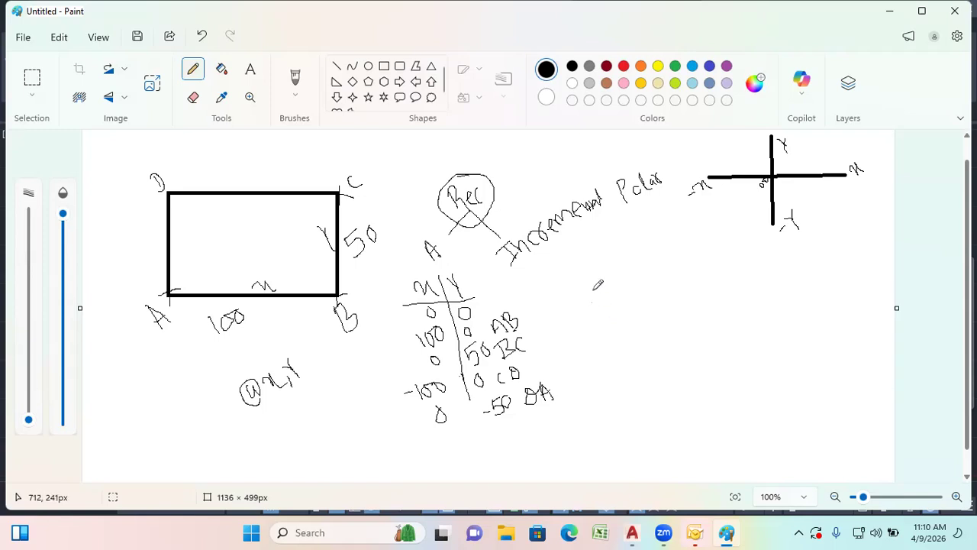
click(621, 160)
mouse_move(607, 186)
mouse_down()
mouse_move(639, 209)
mouse_move(670, 181)
mouse_move(655, 147)
mouse_move(621, 156)
mouse_up()
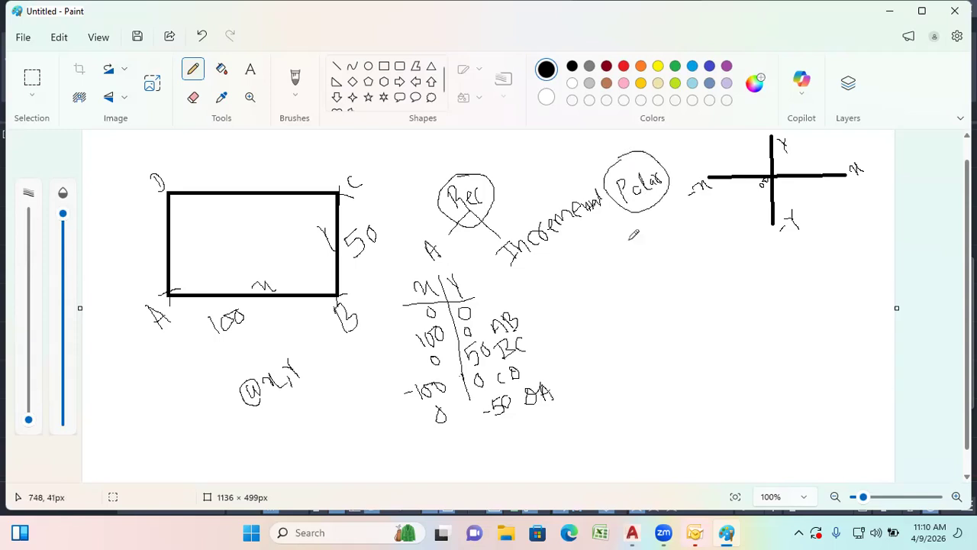
- Draw a black triangle in the empty area below the Polar heading
click(570, 350)
click(431, 66)
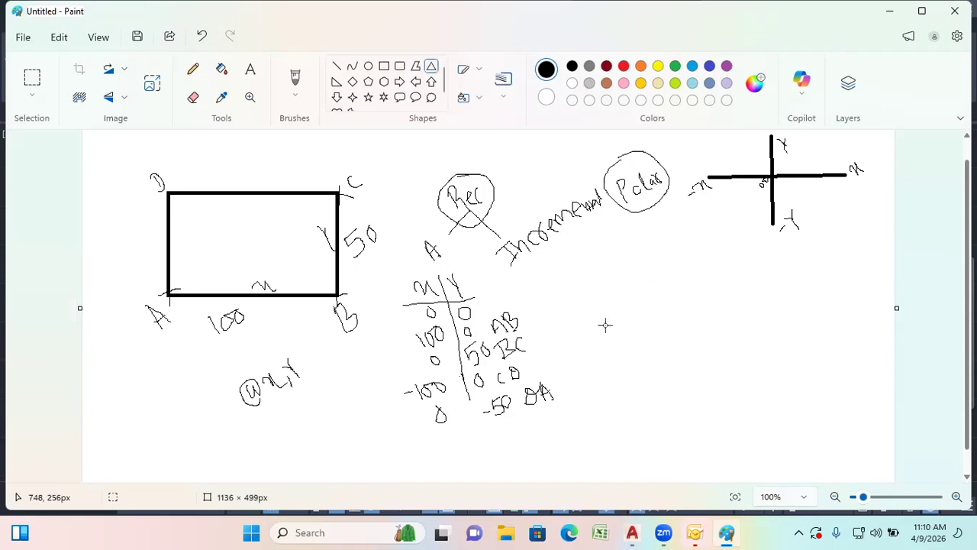
drag(604, 340, 751, 256)
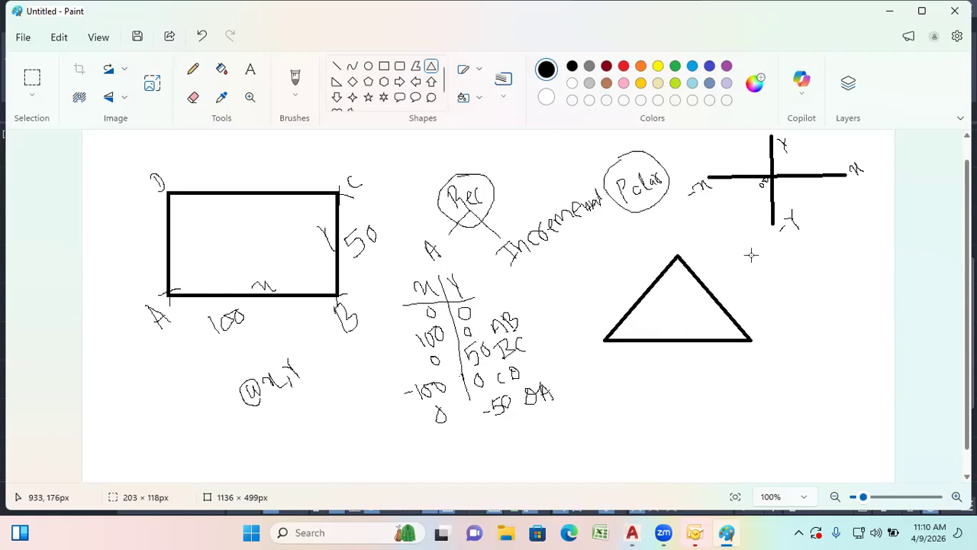
click(798, 267)
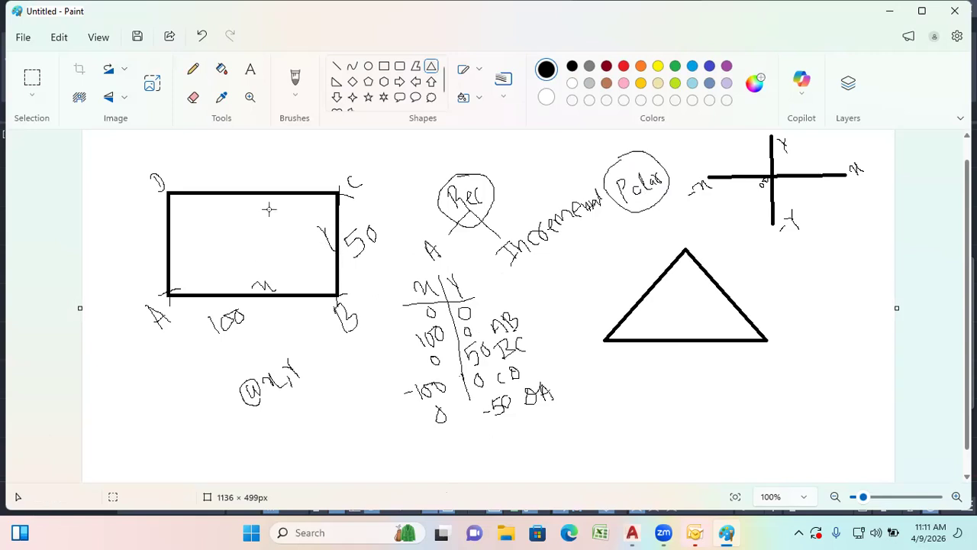
- Switch to AutoCAD and set the drawing units to Meters with a length precision of 0.0
click(890, 11)
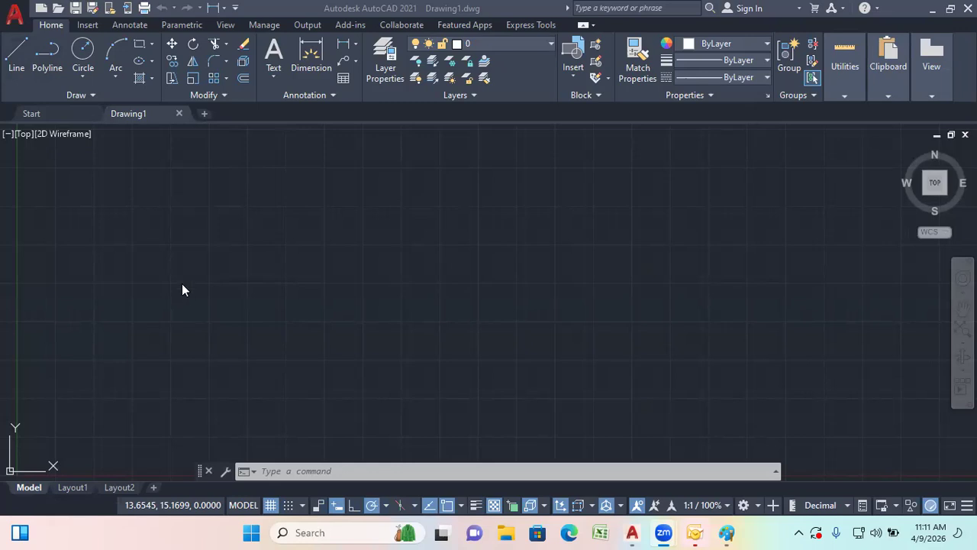
click(276, 466)
text(UN)
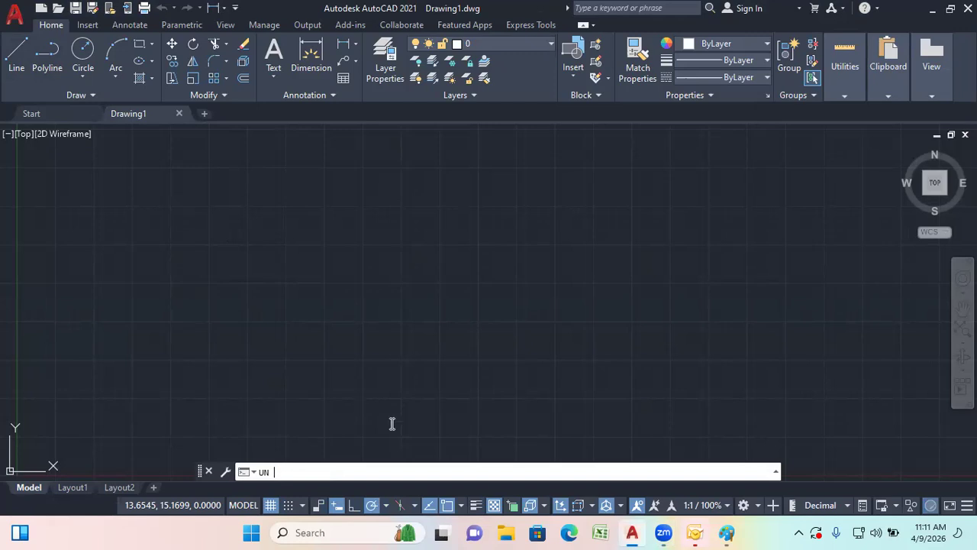
key(Return)
click(418, 321)
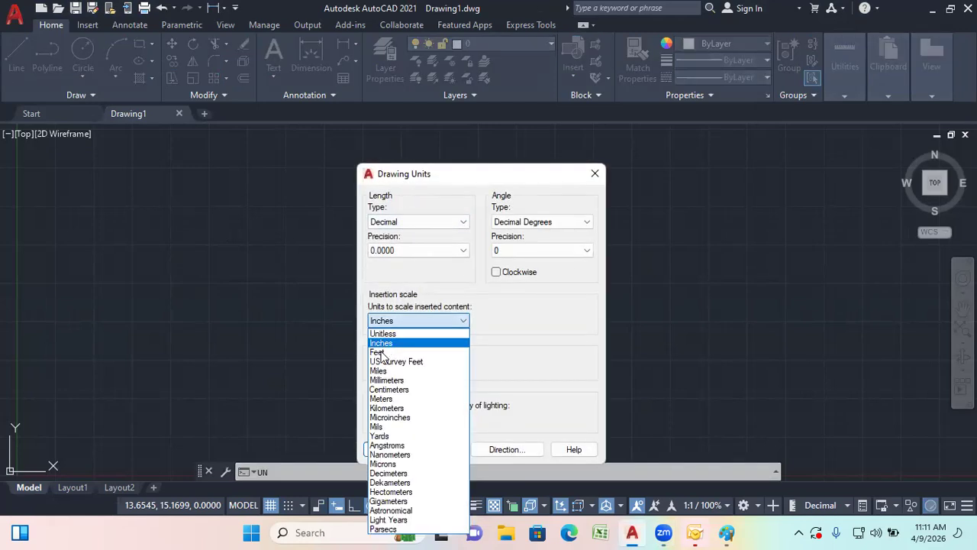
click(382, 399)
click(437, 252)
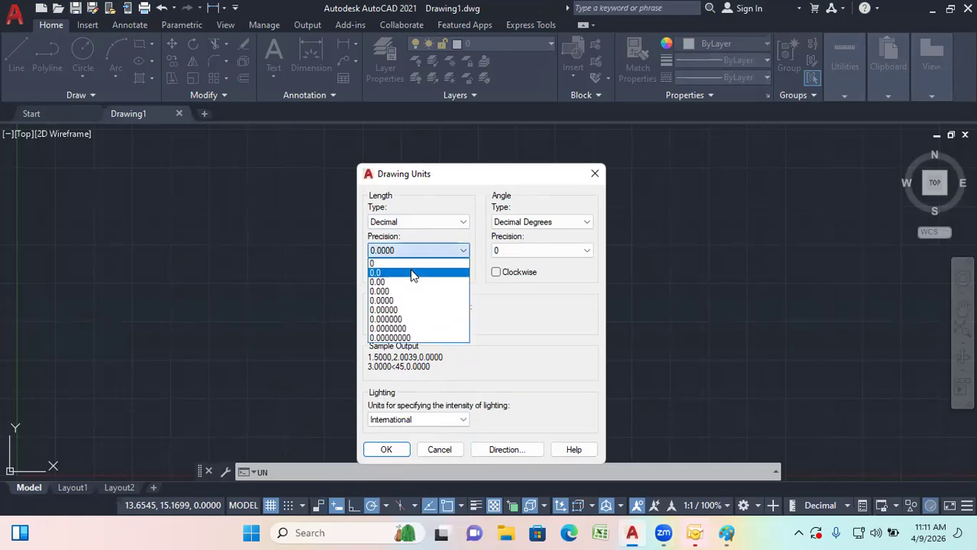
click(410, 272)
click(389, 449)
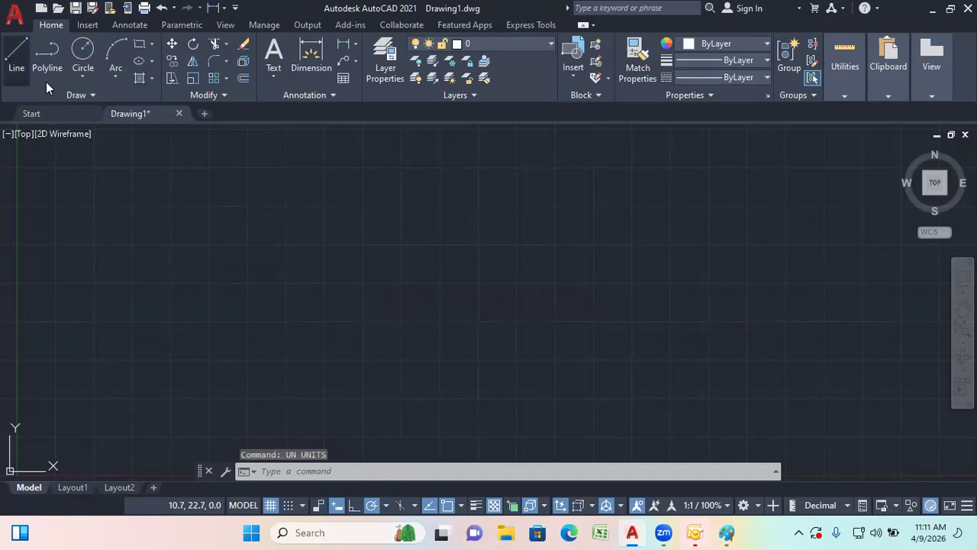
click(16, 54)
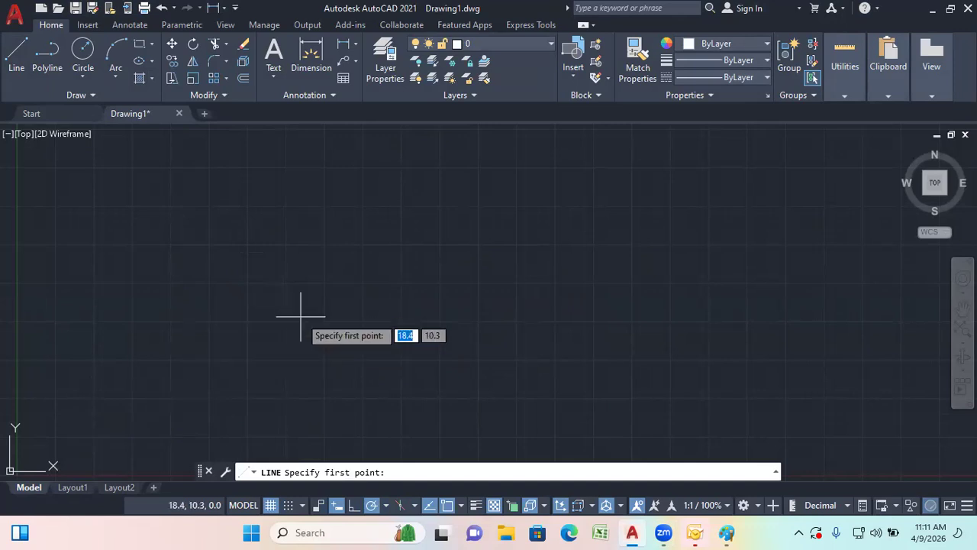
text(0)
key(Tab)
text(0)
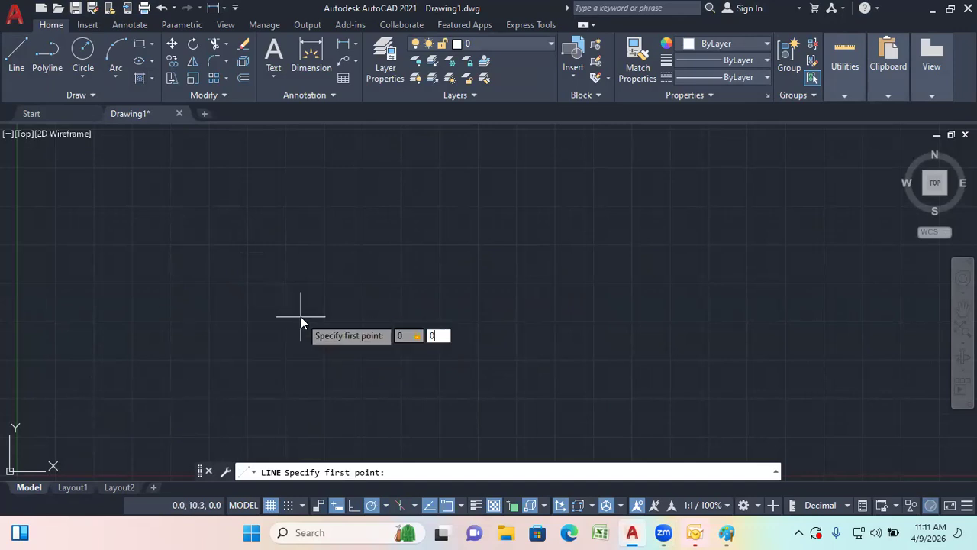
key(Return)
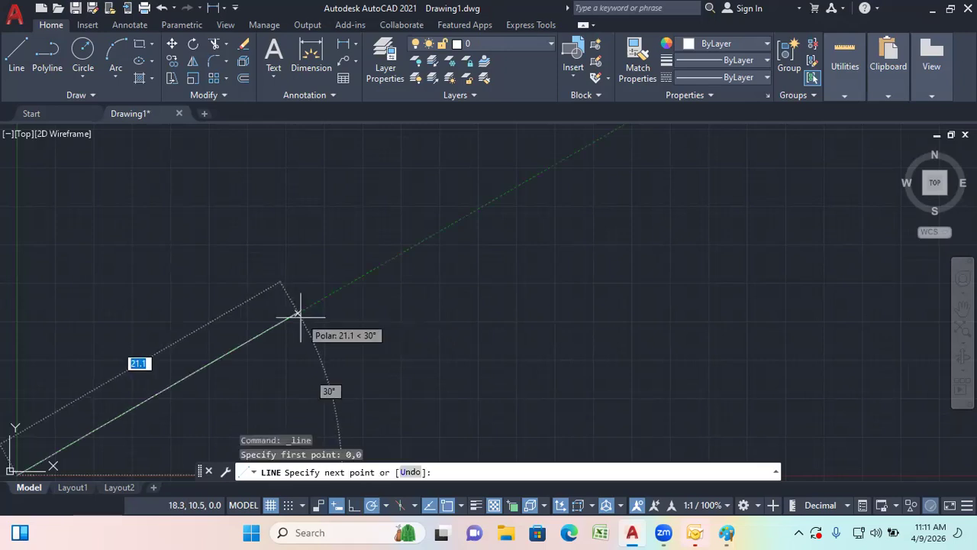
scroll(391, 292, down, 5)
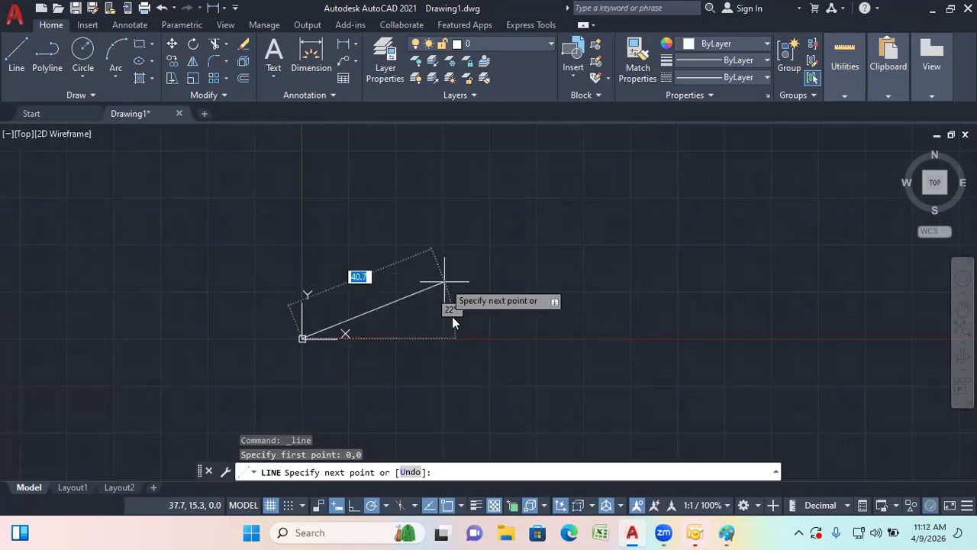
key(Escape)
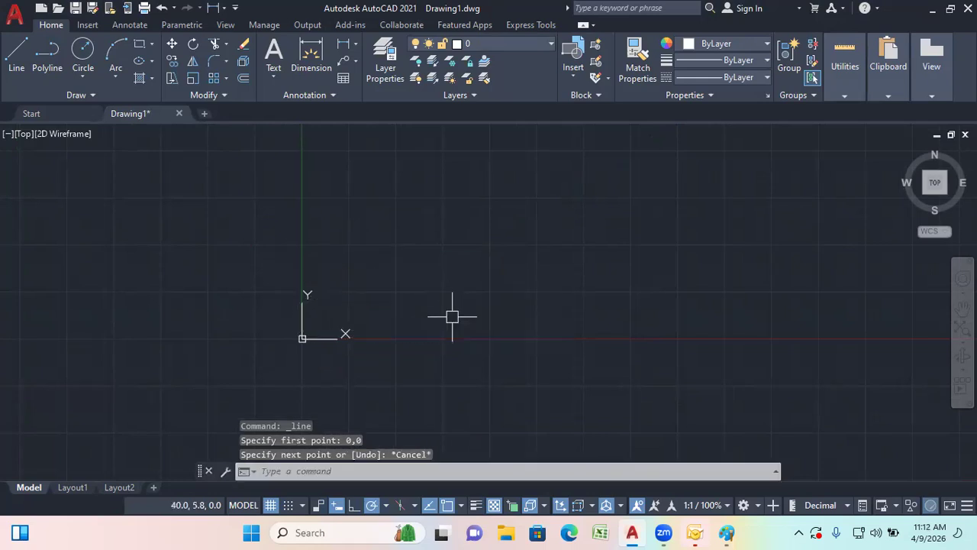
click(16, 57)
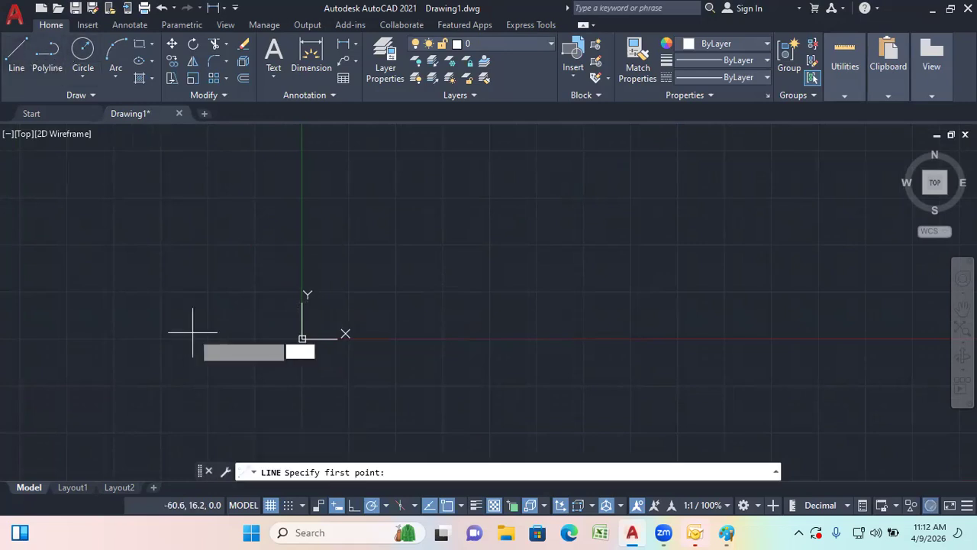
click(485, 244)
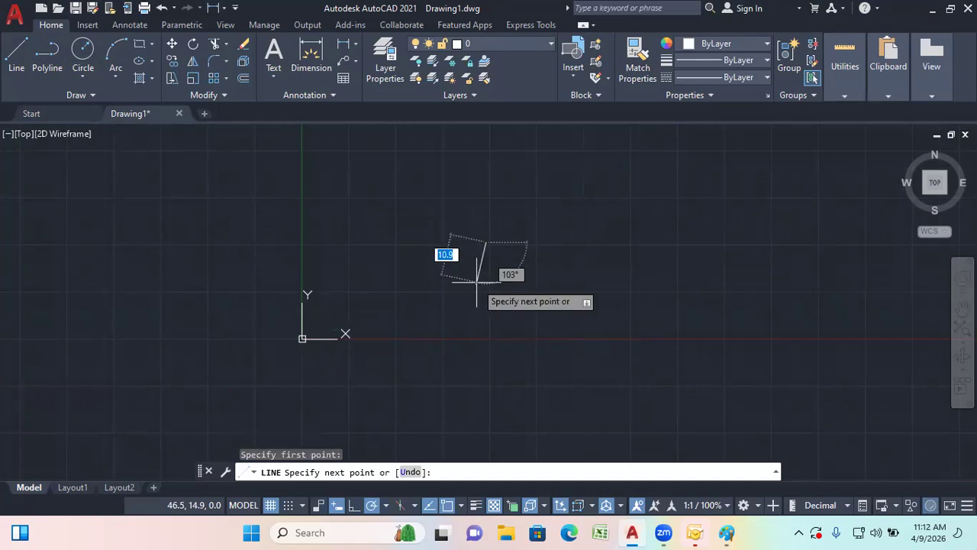
key(Escape)
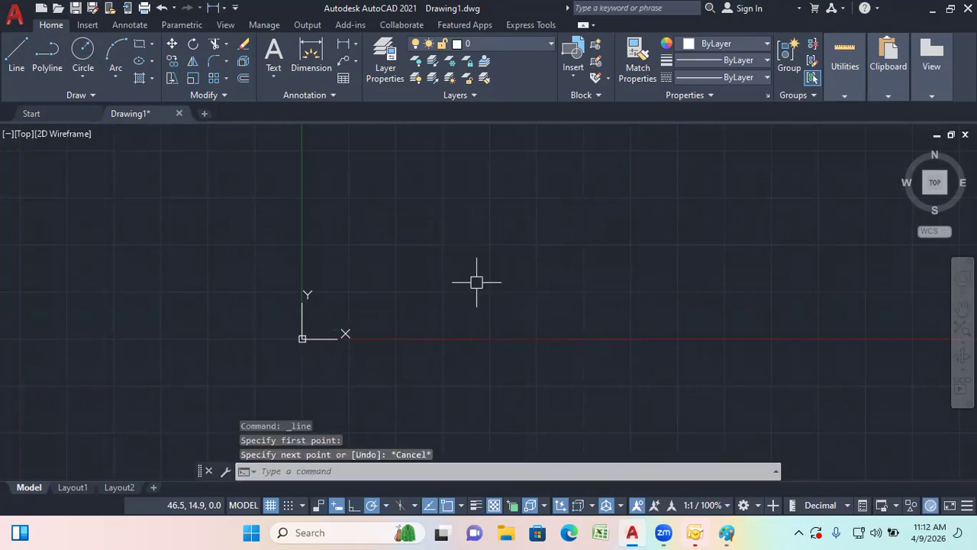
click(24, 61)
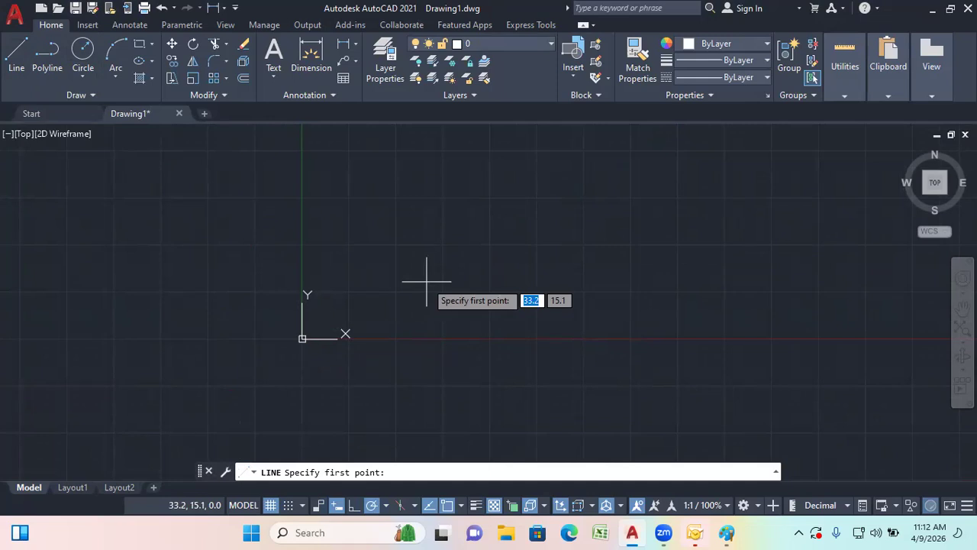
text(0)
key(Tab)
text(0)
key(Return)
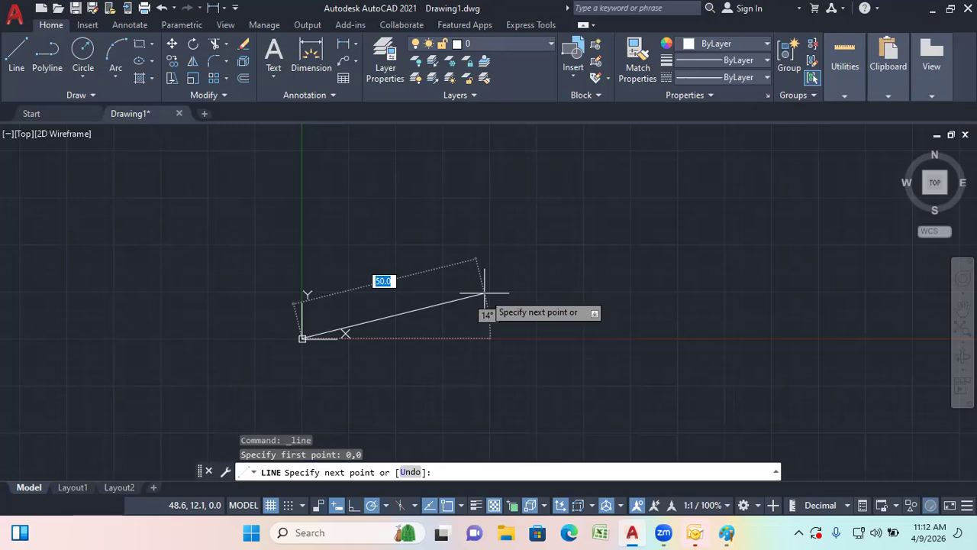
key(F8)
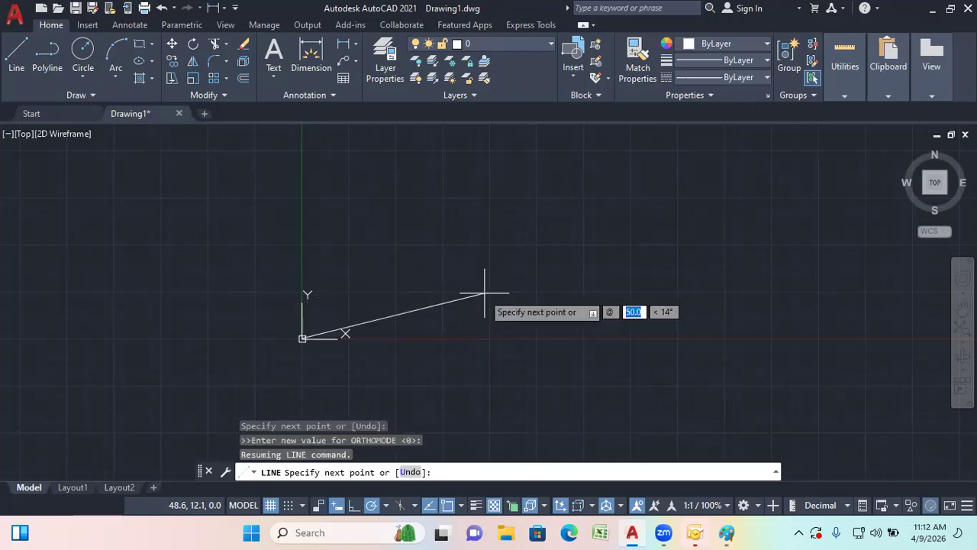
text(100)
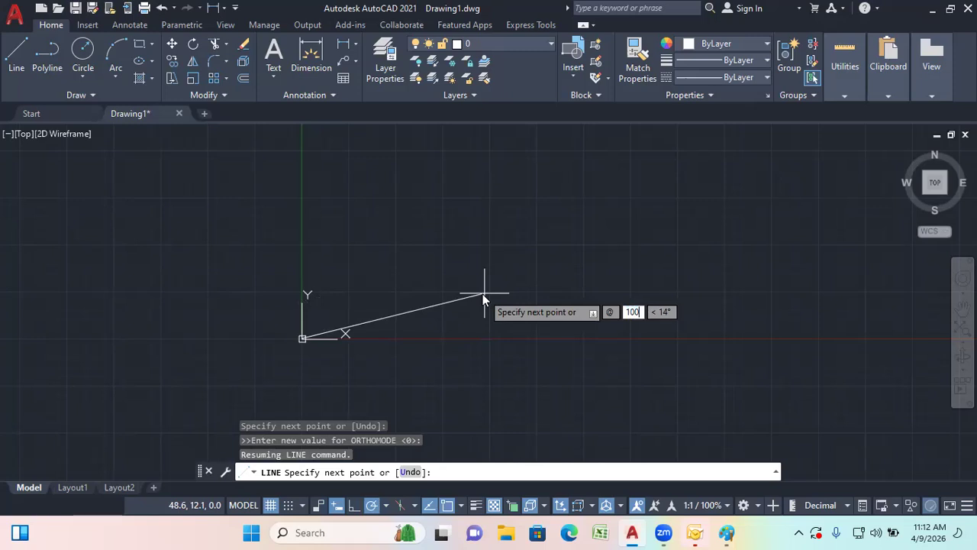
key(Tab)
text(0)
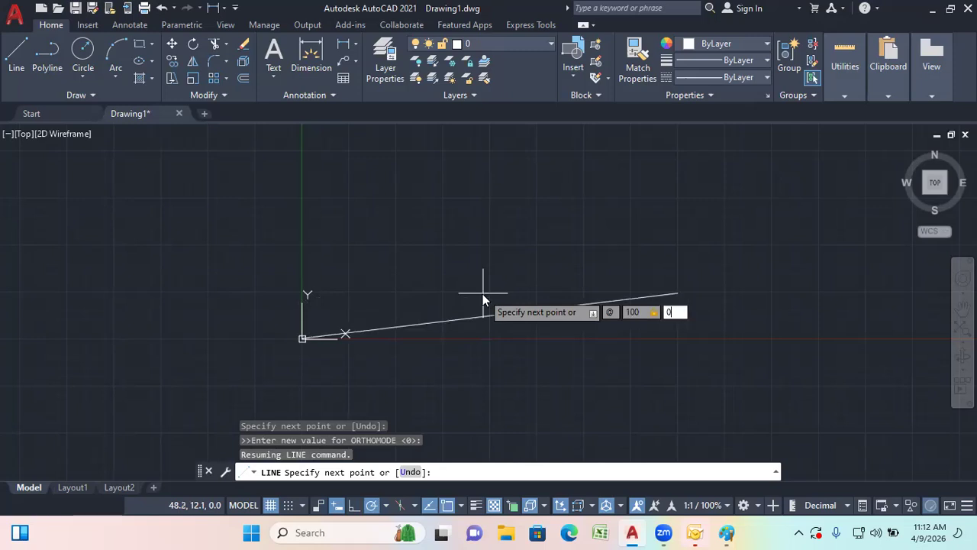
key(Return)
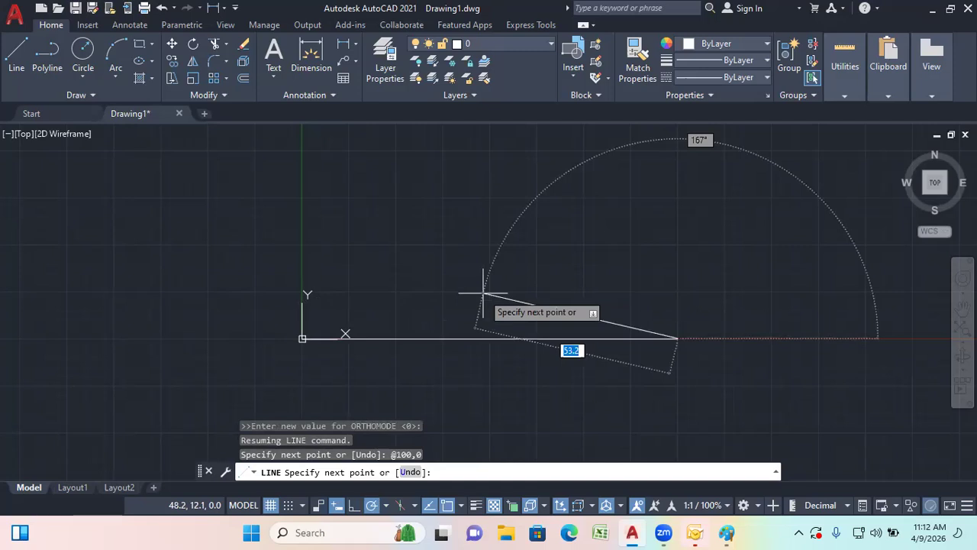
- Continue the line upward to the relative point @0,50
text(@ )
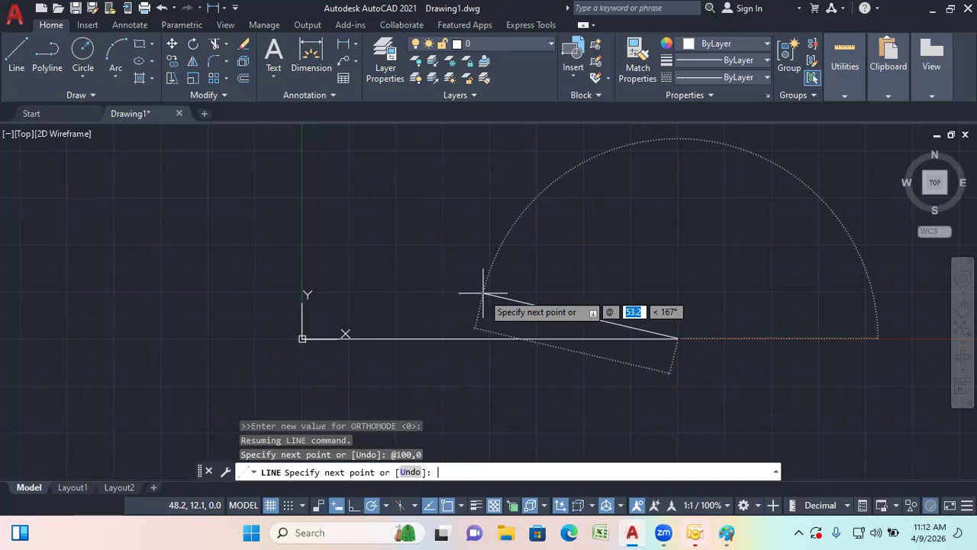
text(0)
key(Tab)
text(50)
key(Return)
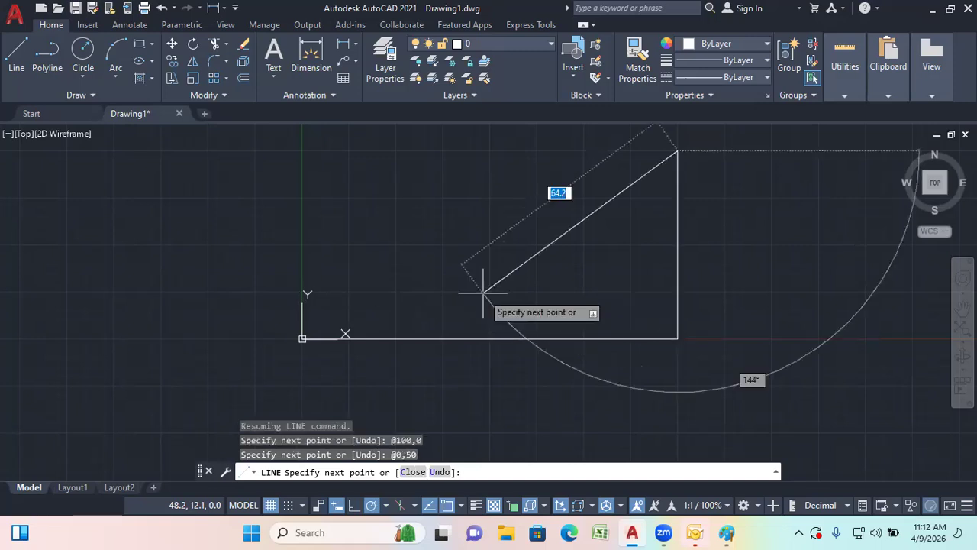
- Draw the rectangle's upper edge to the relative point @-100,0
text(@)
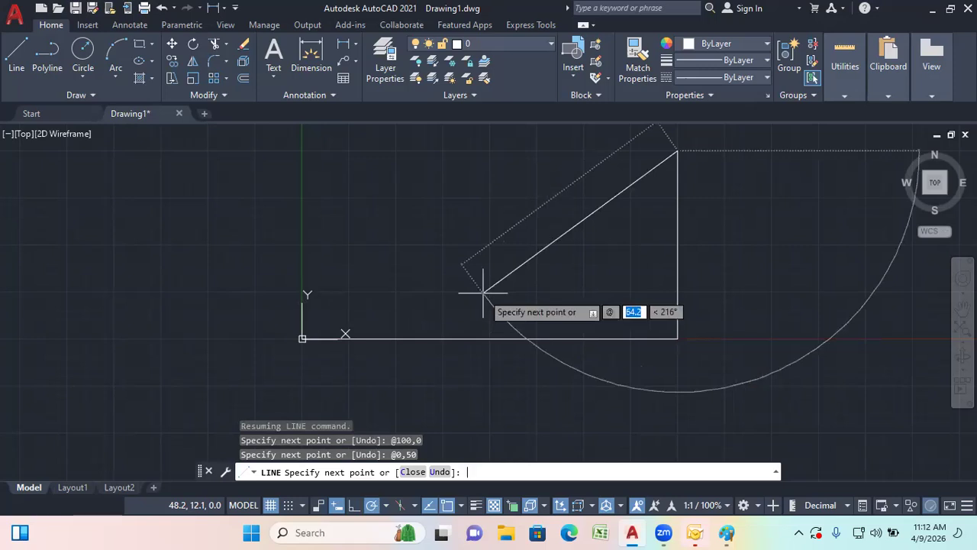
text(-100)
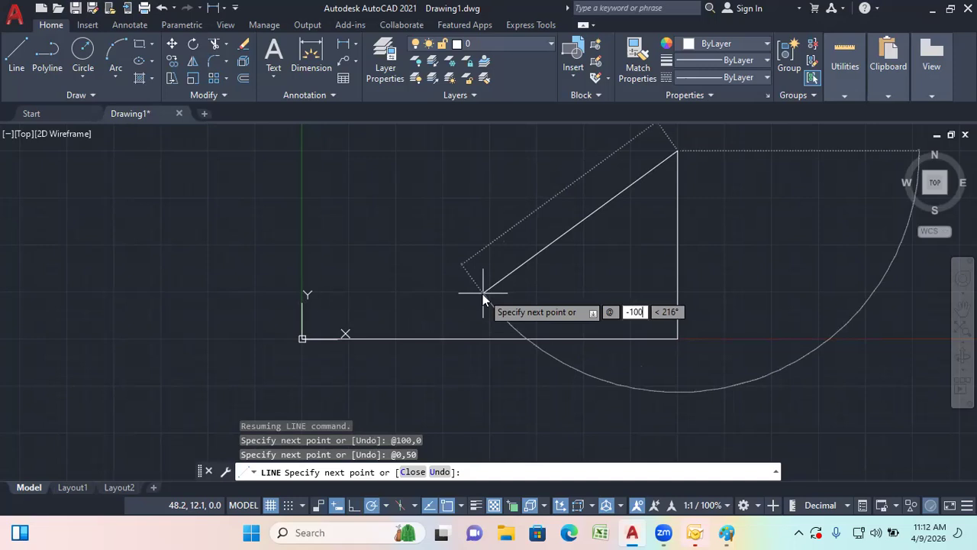
key(Tab)
text(0)
key(Return)
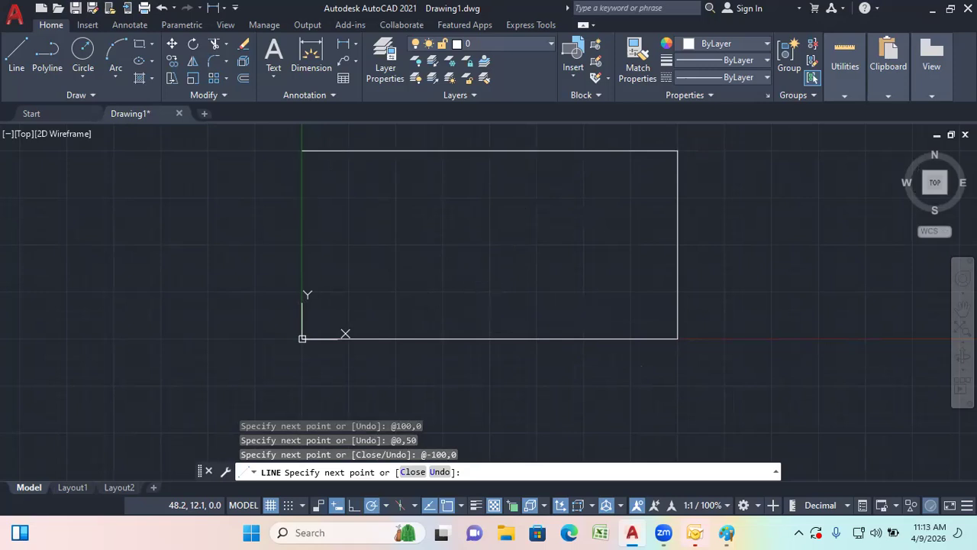
- Close the rectangle with a segment to the relative point @0,-50 and end the Line command
click(337, 504)
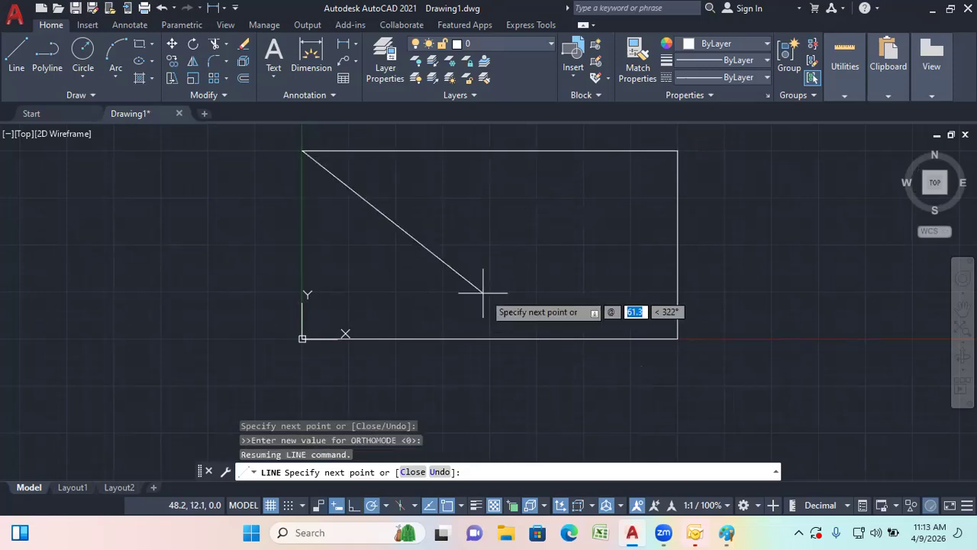
text(0)
key(Tab)
text(-50)
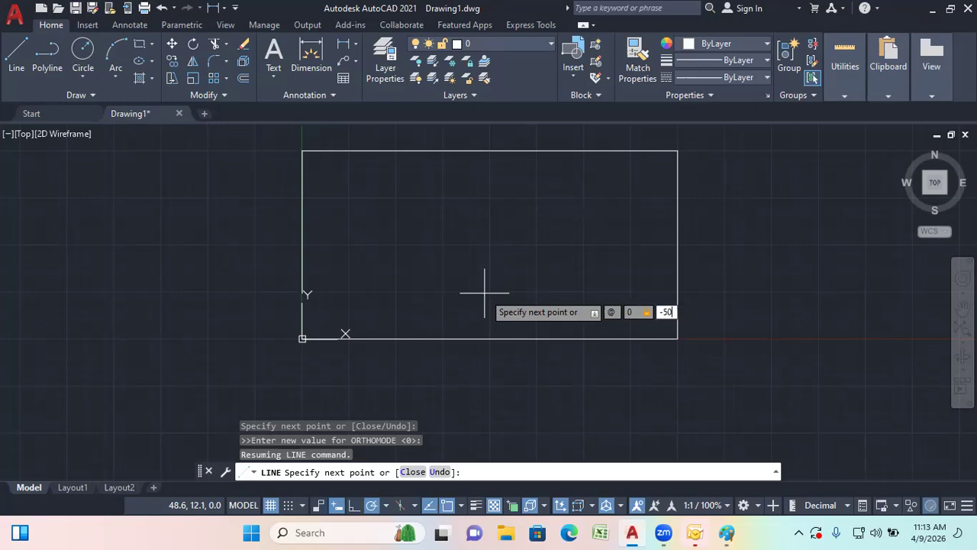
key(Return)
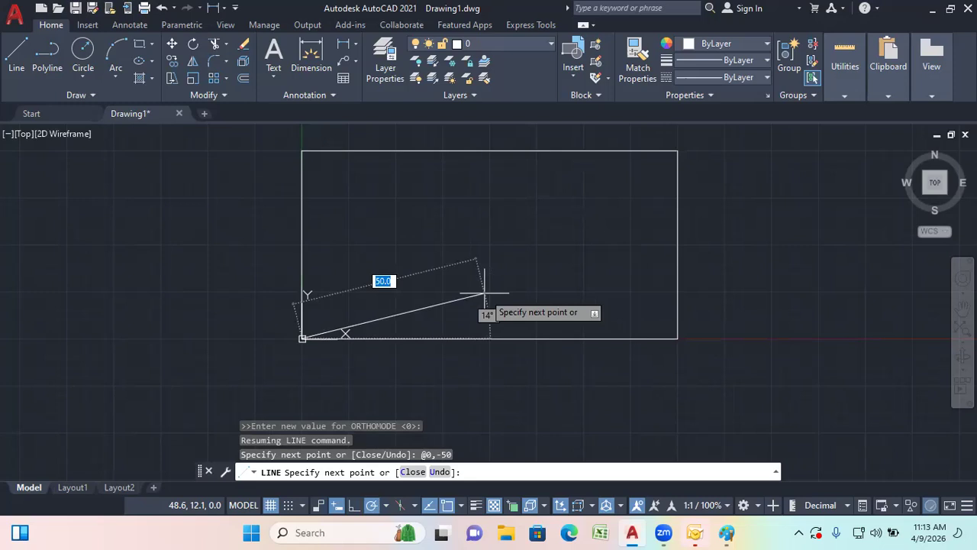
key(Escape)
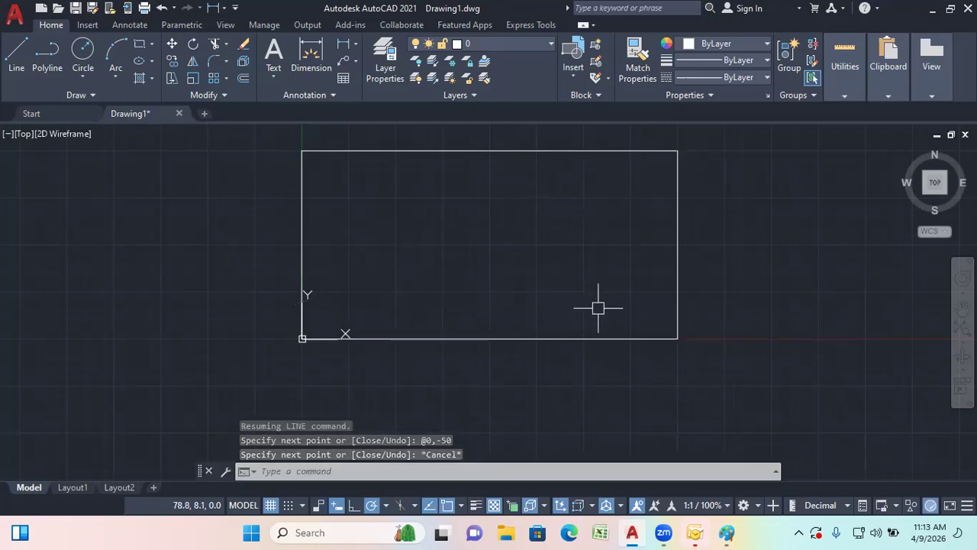
- With Ortho on, draw a line 100 long toward positive X from a free point at about 242, 78, clear of the first rectangle
scroll(602, 290, down, 1)
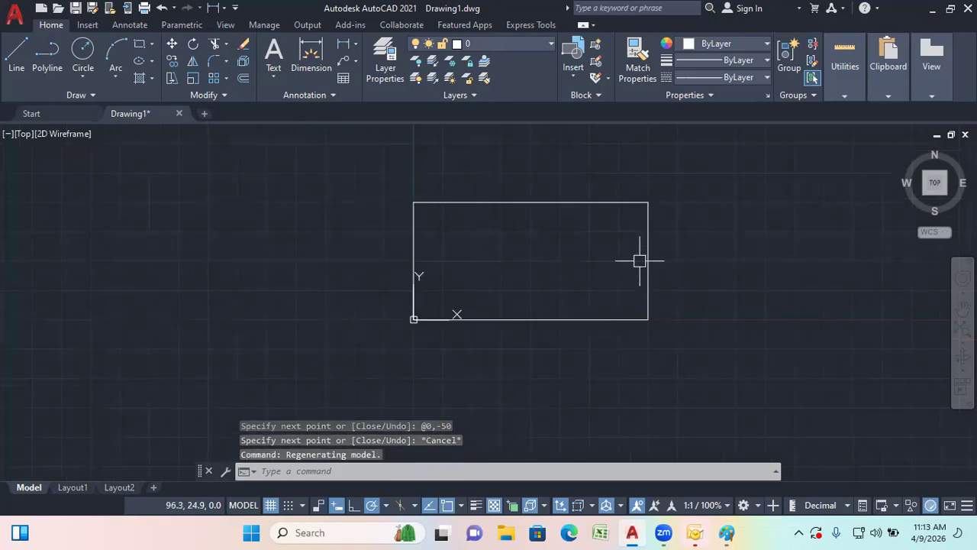
scroll(306, 300, down, 1)
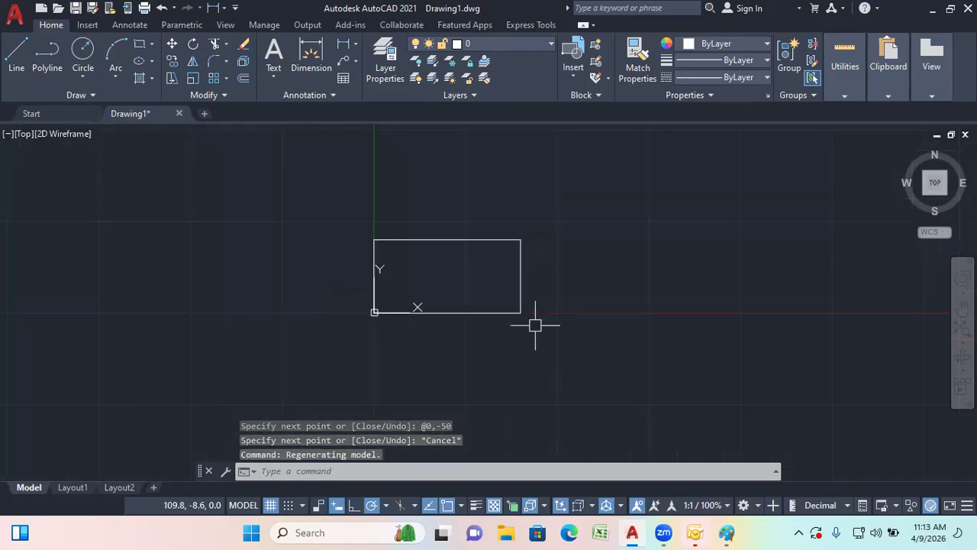
scroll(537, 275, up, 2)
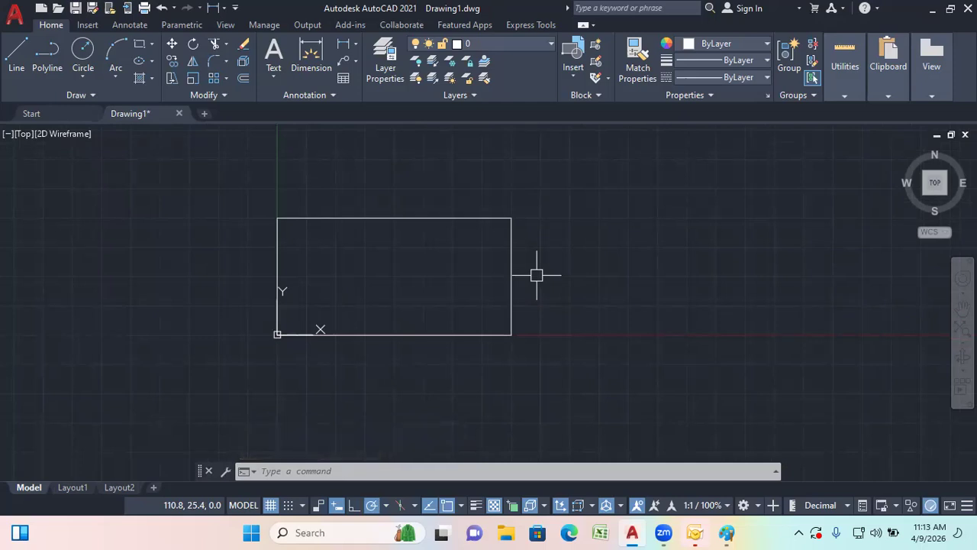
scroll(240, 304, down, 2)
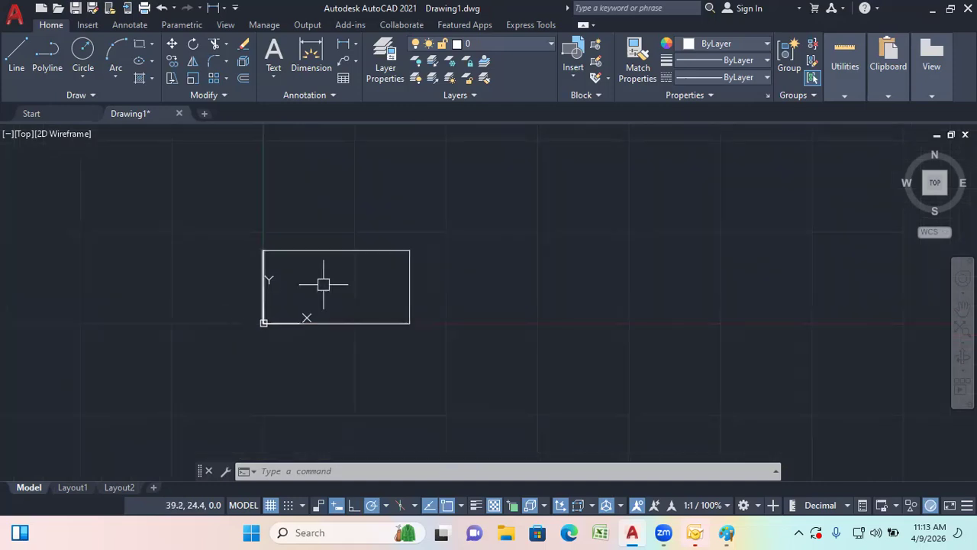
scroll(234, 330, down, 3)
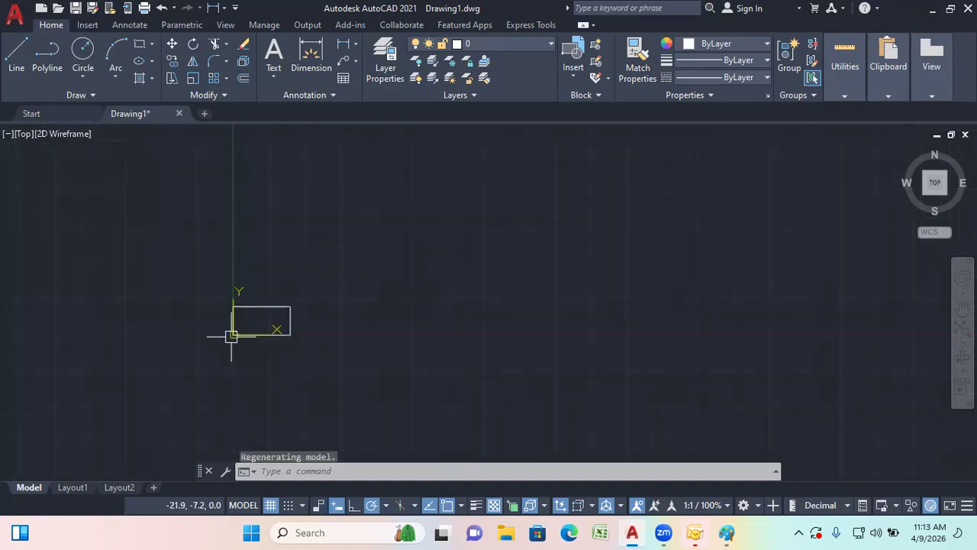
click(16, 70)
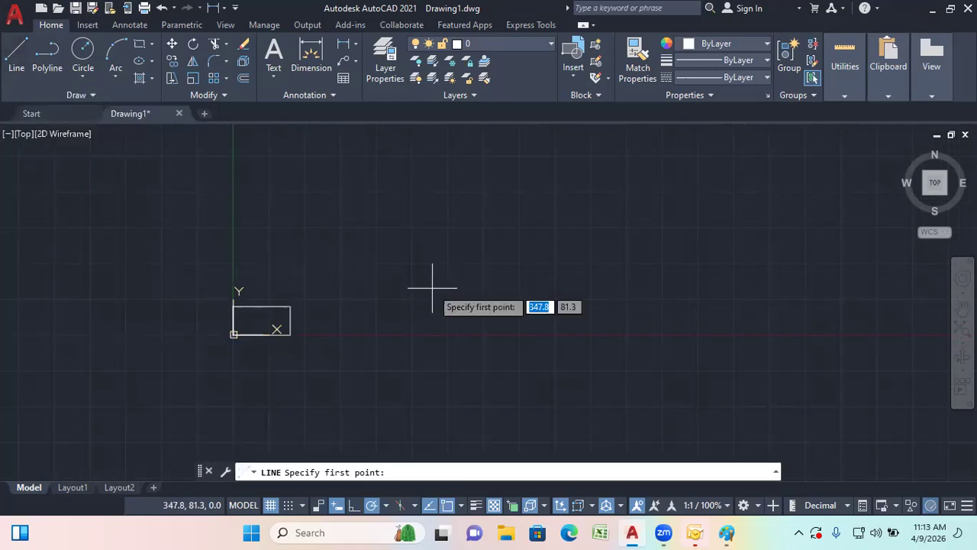
scroll(284, 329, up, 2)
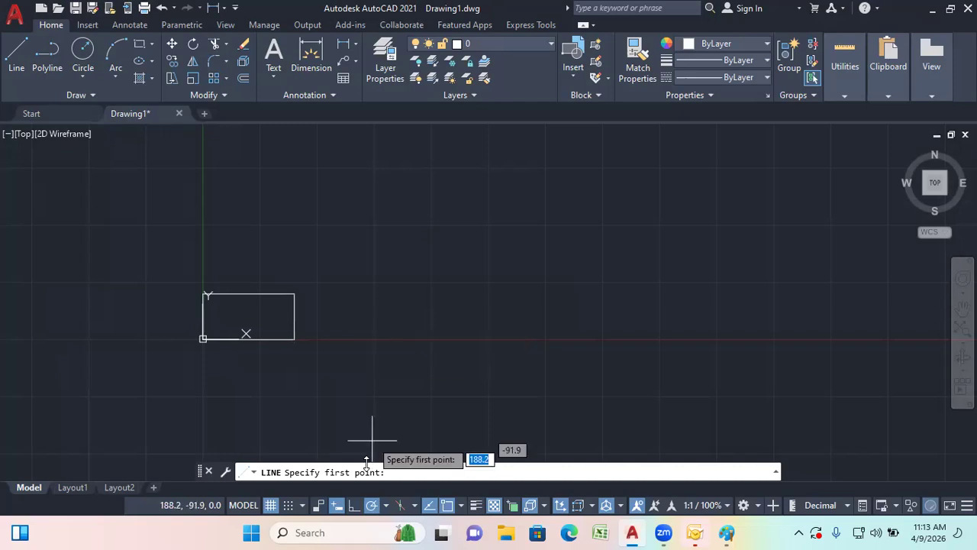
click(354, 505)
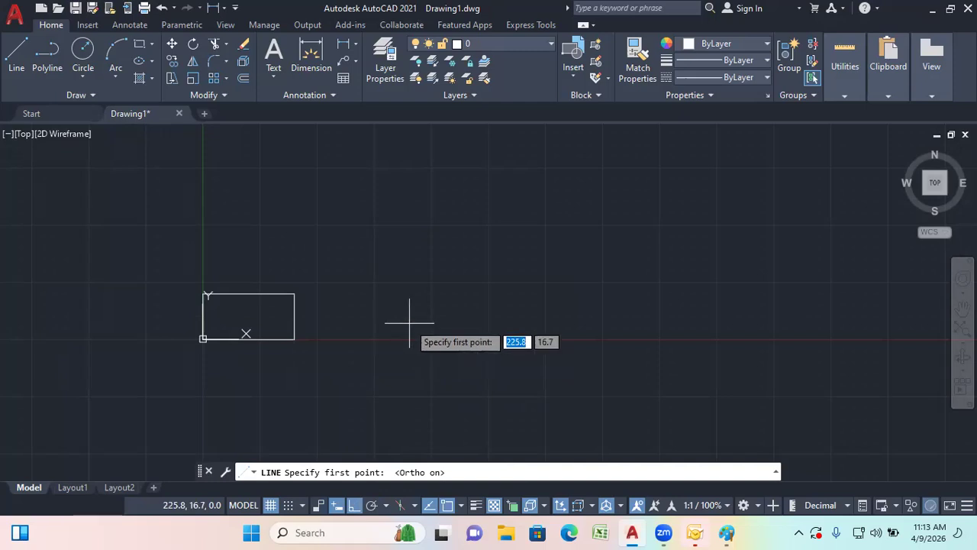
click(425, 268)
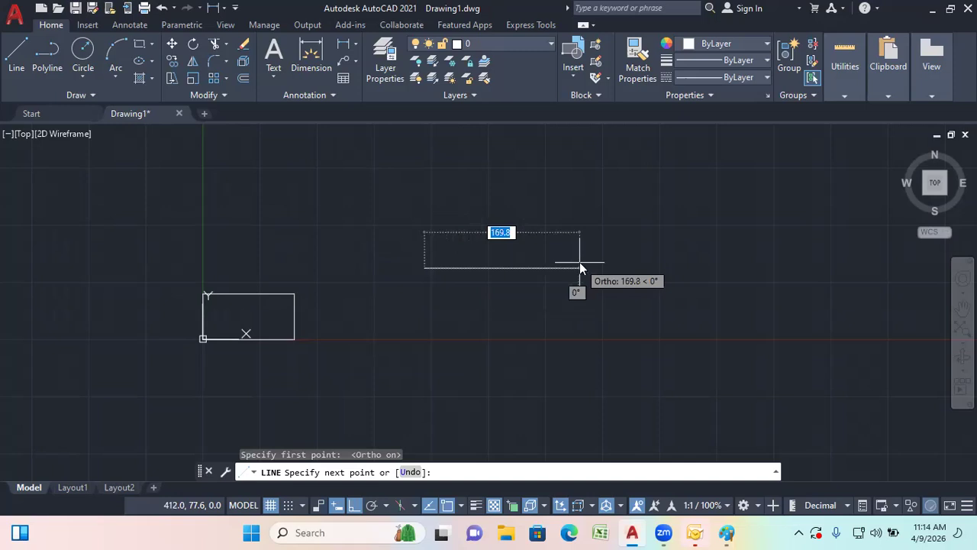
text(100)
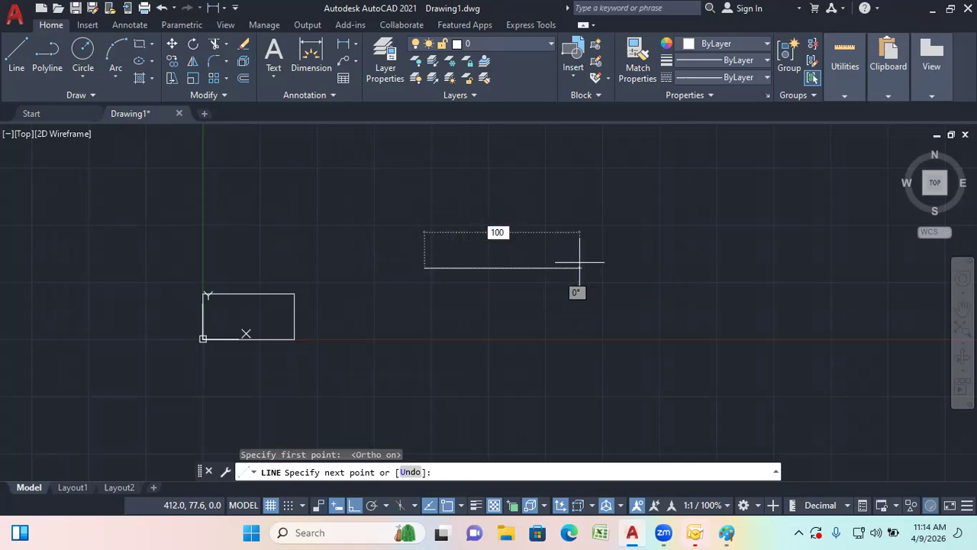
key(Return)
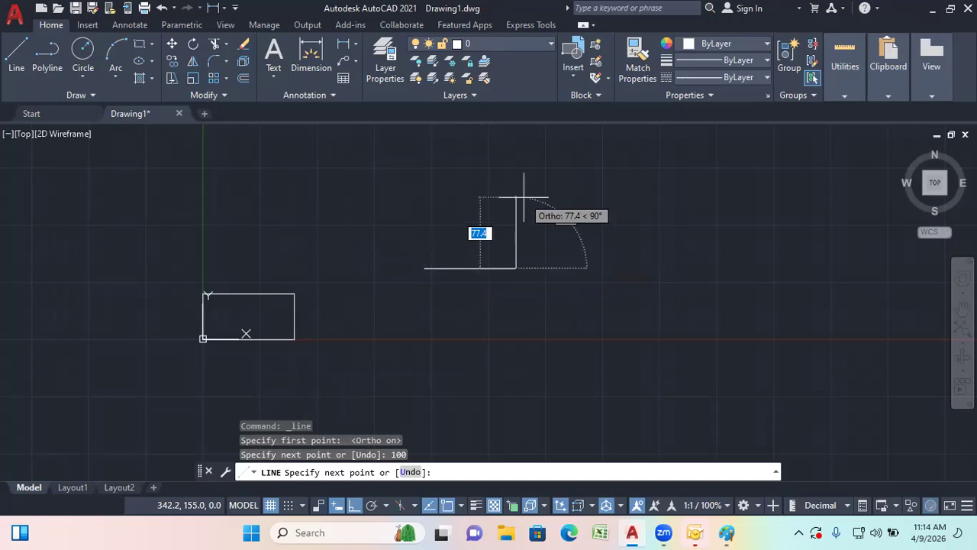
- Complete the second rectangle with Ortho segments 50 up, 100 back toward negative X and 50 down, and end the Line command
text(50)
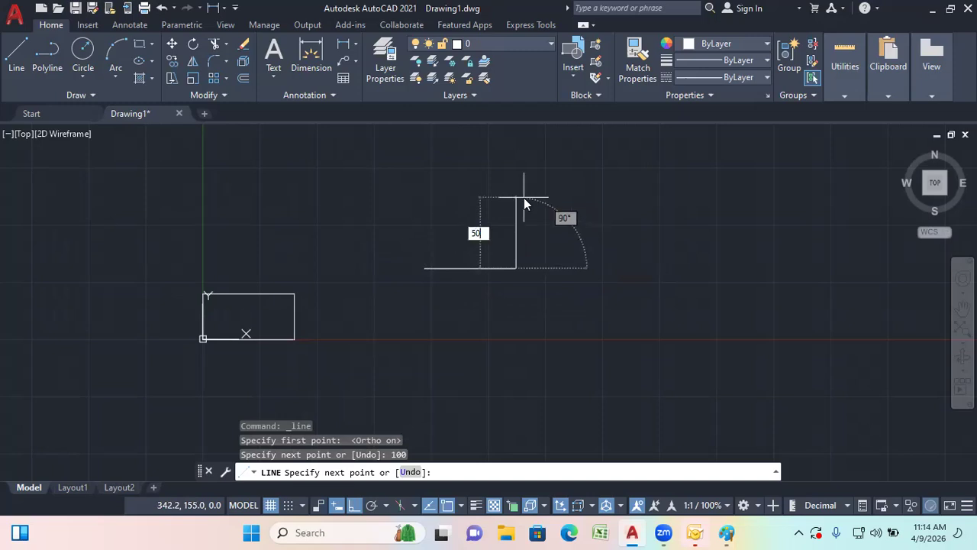
key(Return)
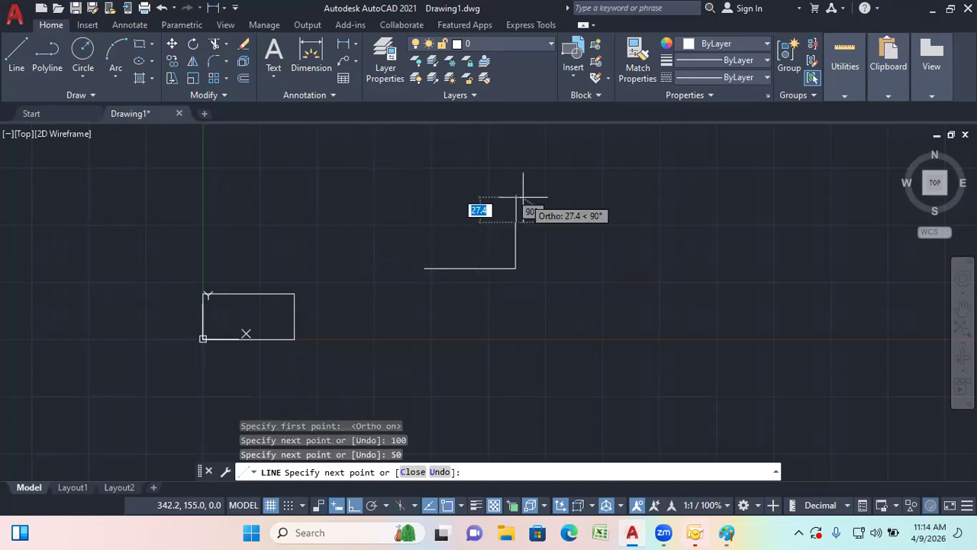
text(100)
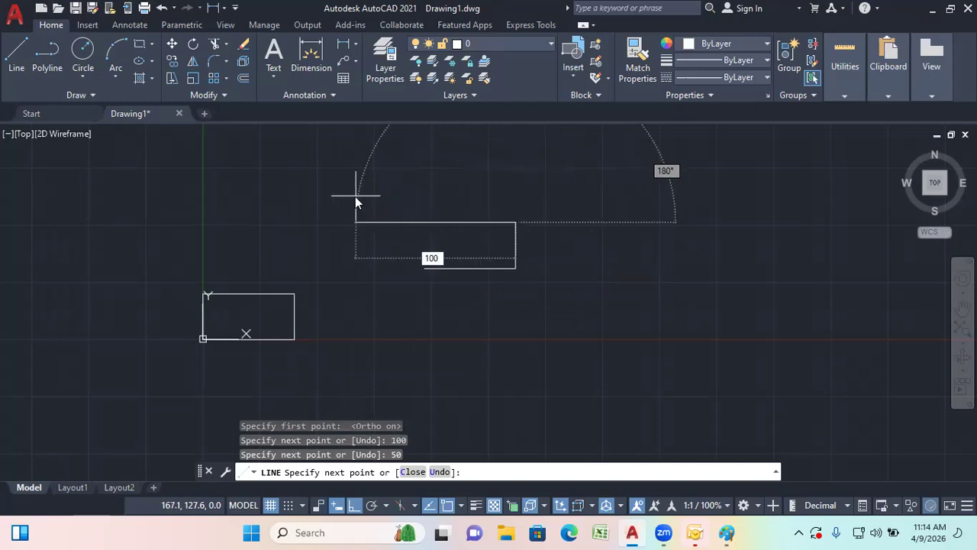
key(Return)
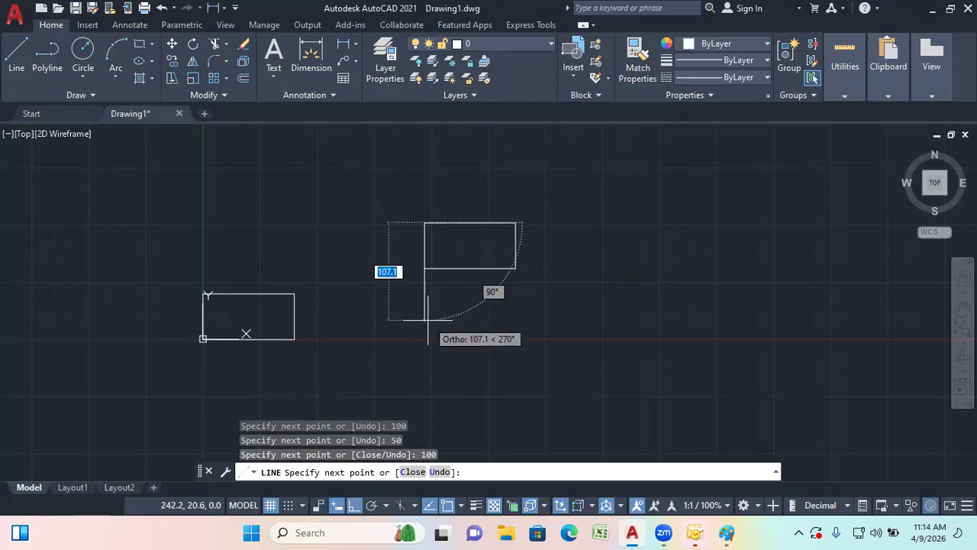
text(50)
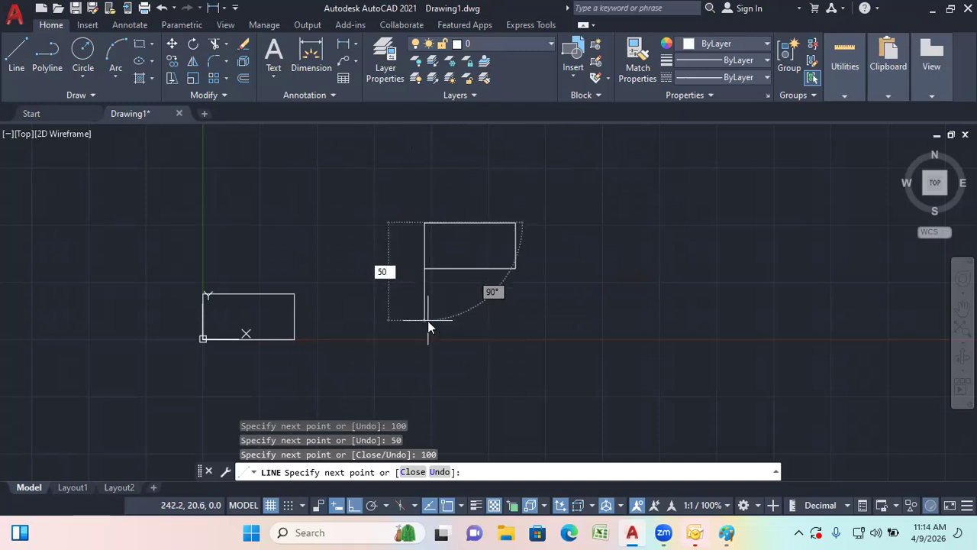
key(Return)
key(Escape)
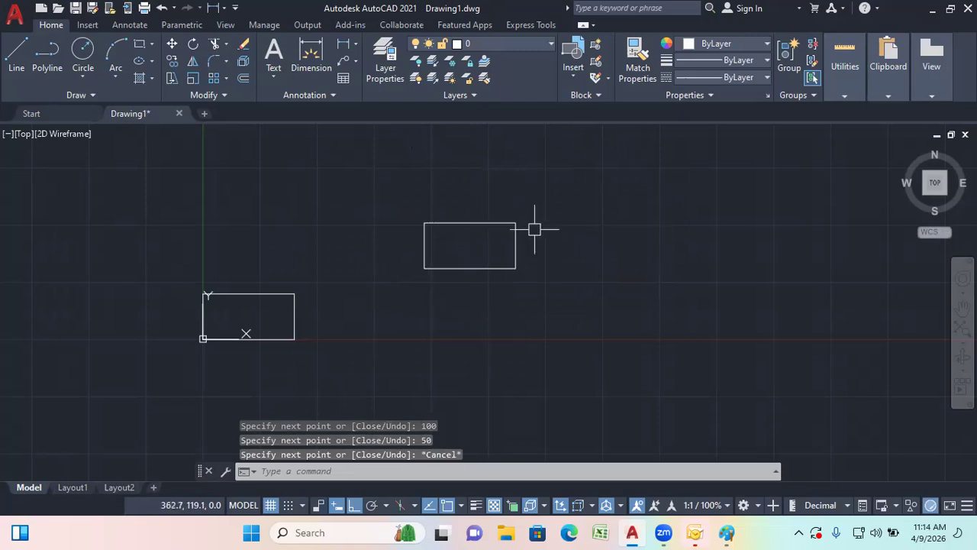
- Draw a stepped line of three freehand Ortho segments, toward positive X, up and toward positive X, beside the second rectangle, and end the command
scroll(514, 199, up, 2)
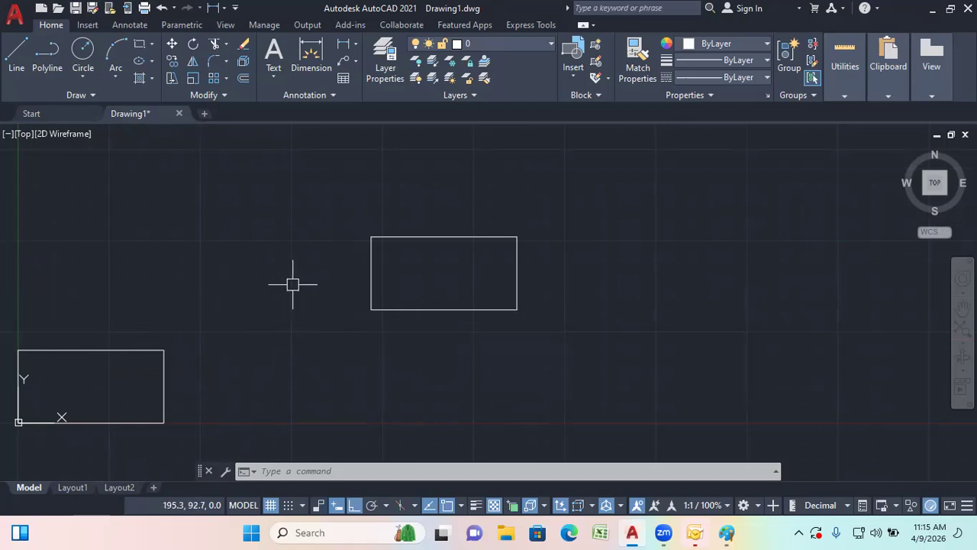
scroll(219, 251, down, 2)
scroll(413, 255, up, 2)
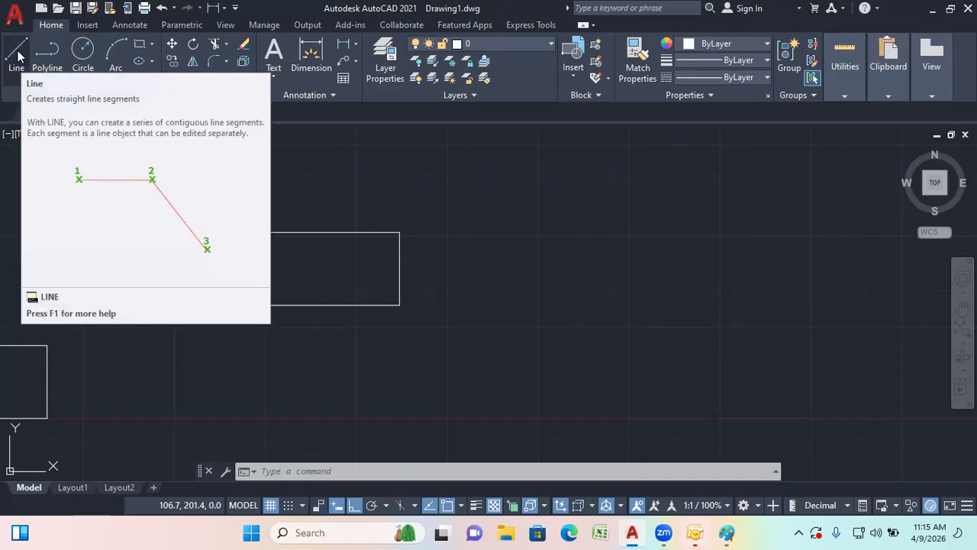
click(292, 471)
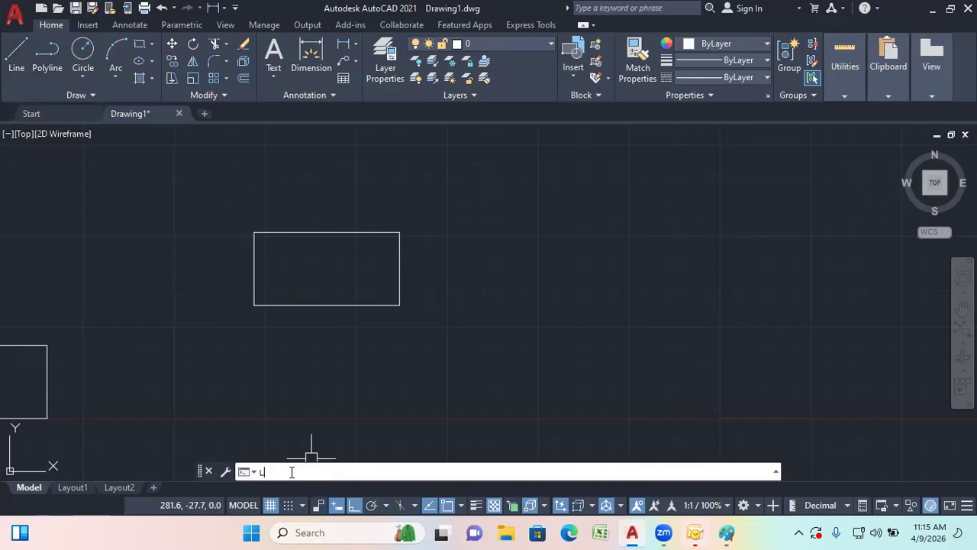
text(l)
key(Return)
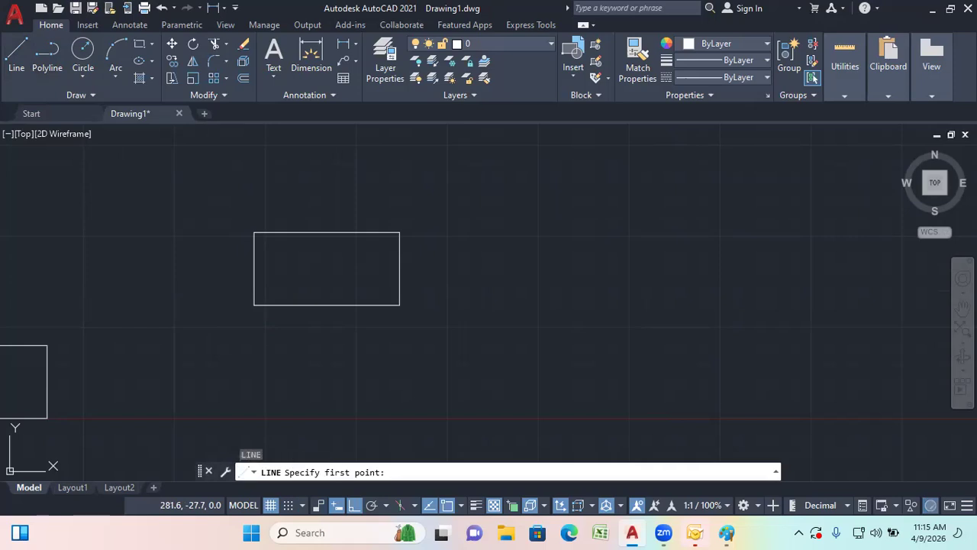
click(430, 360)
click(529, 355)
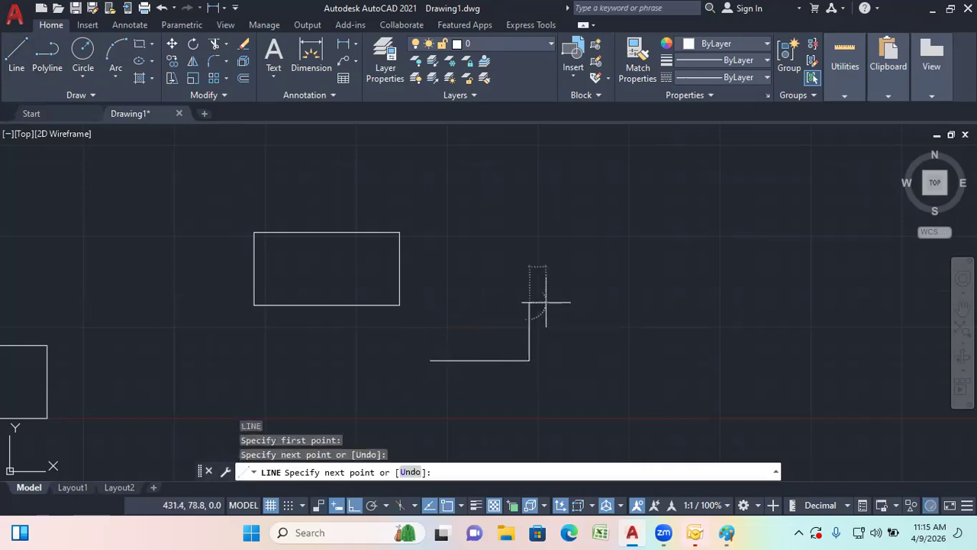
click(529, 303)
right_click(581, 364)
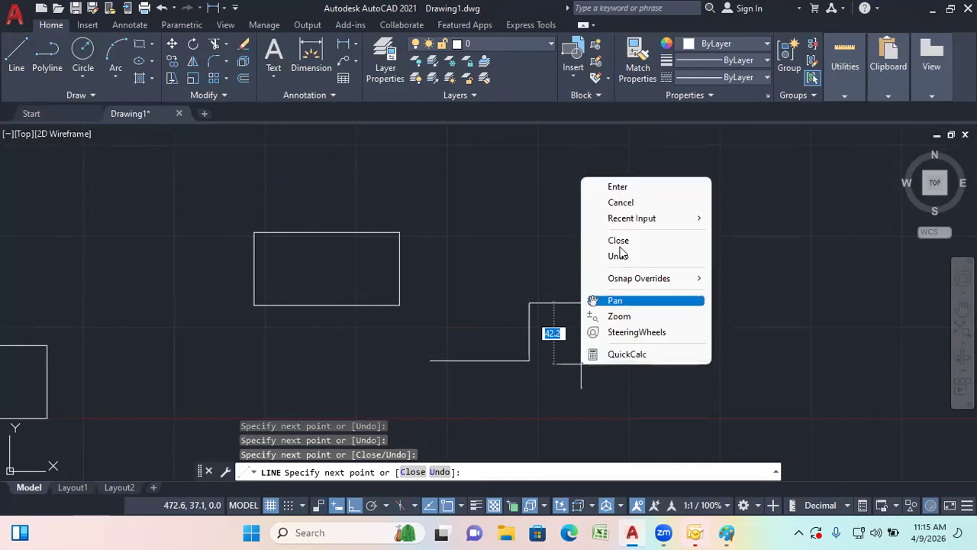
click(618, 187)
- Delete the three segments of the stepped line beside the second rectangle
click(633, 400)
click(473, 246)
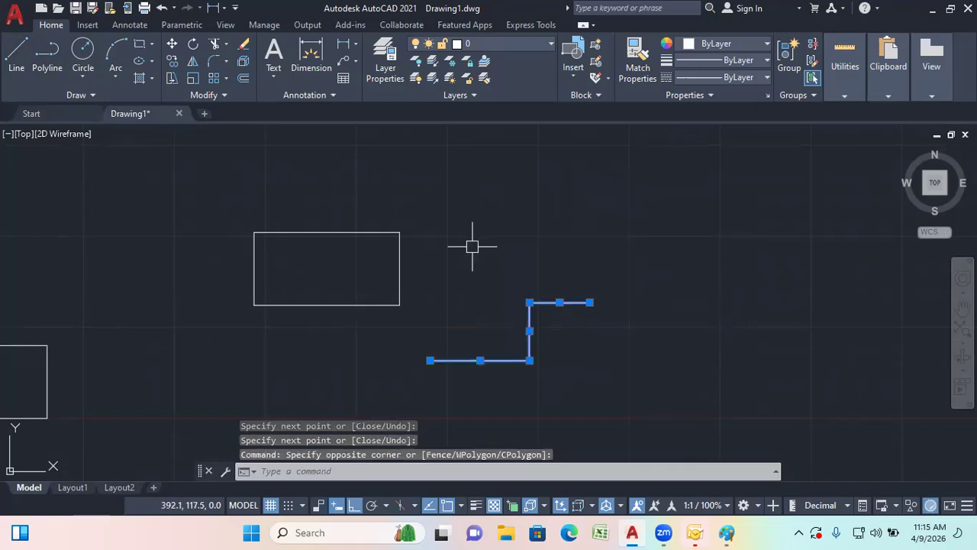
key(Delete)
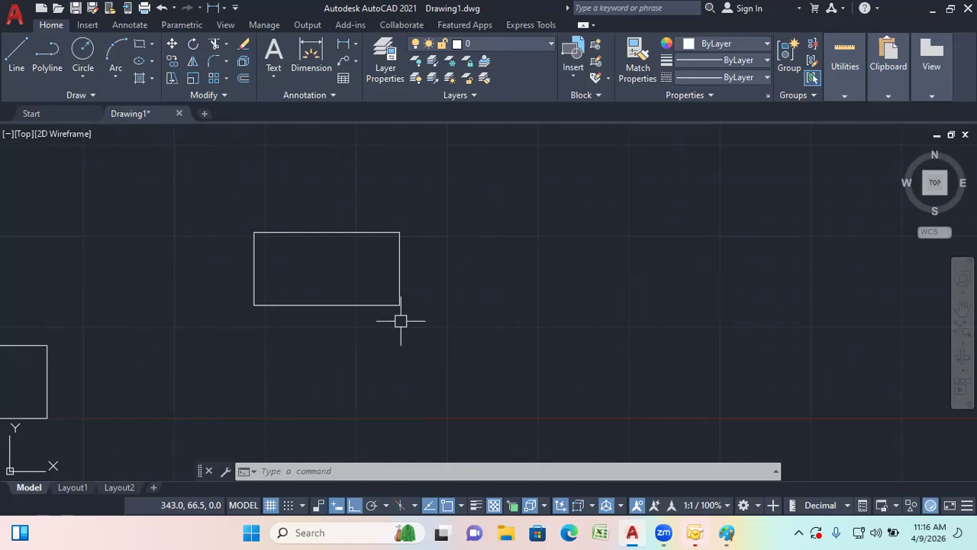
- Examine the list of commands suggested for the letter L, then dismiss it without starting a command
text(L)
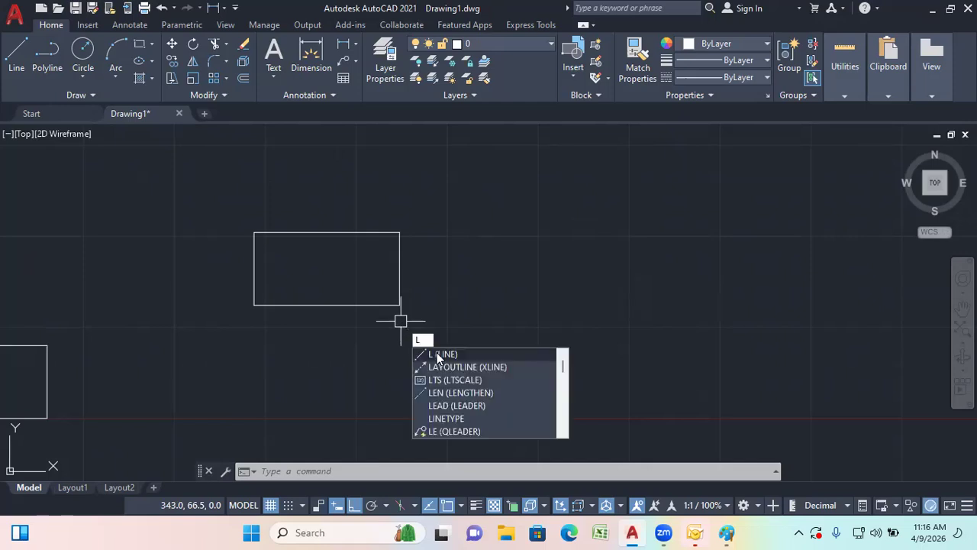
scroll(442, 407, down, 2)
scroll(441, 405, down, 2)
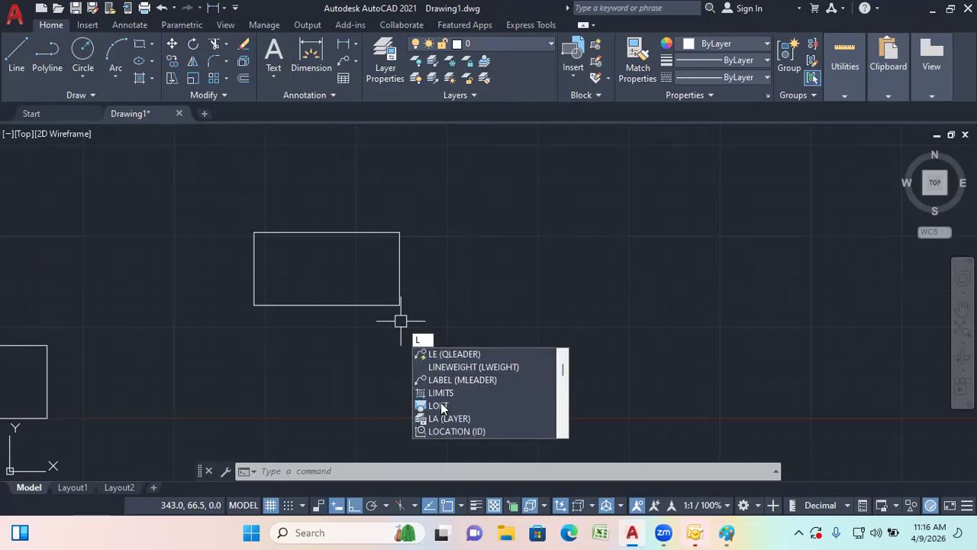
scroll(452, 386, up, 3)
scroll(452, 386, down, 3)
scroll(452, 385, down, 3)
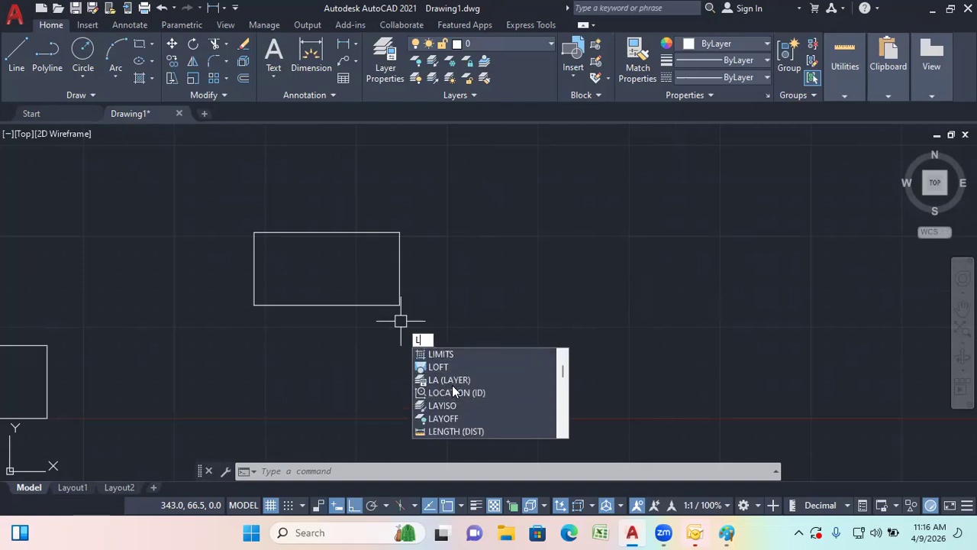
scroll(464, 412, up, 6)
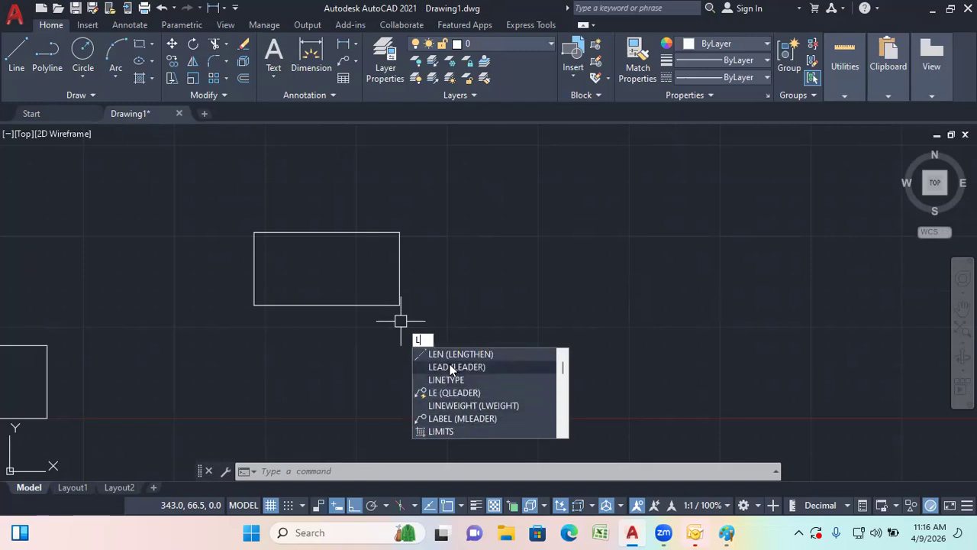
scroll(449, 366, up, 3)
scroll(451, 370, down, 3)
scroll(454, 374, up, 3)
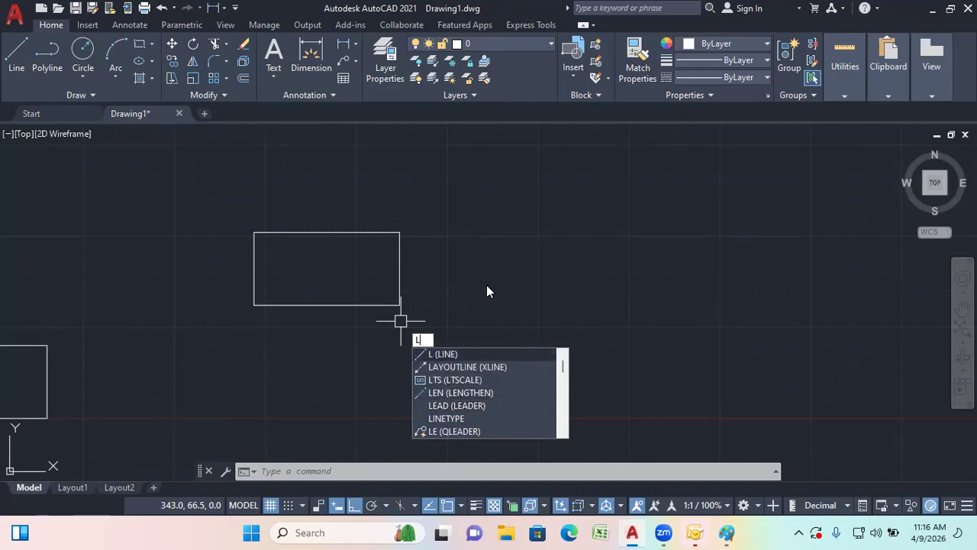
key(Escape)
key(Escape)
key(Escape)
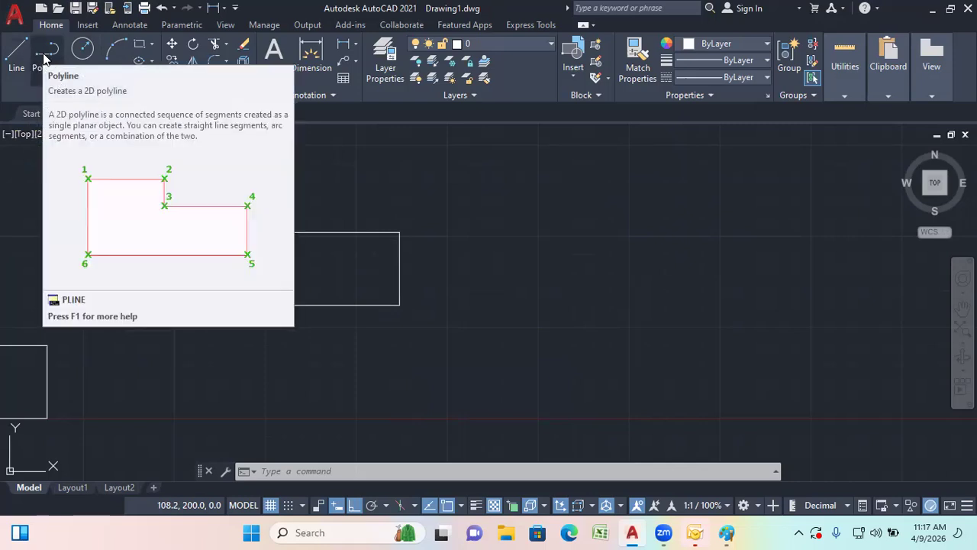
- Draw an Ortho polyline from a free point at about 398, 87, going 100 toward positive X and 50 up
click(45, 58)
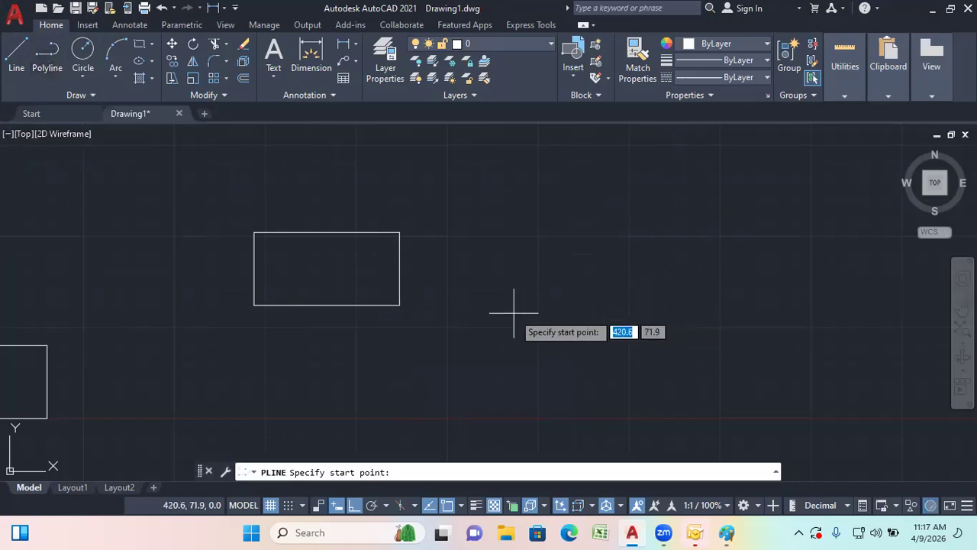
click(482, 291)
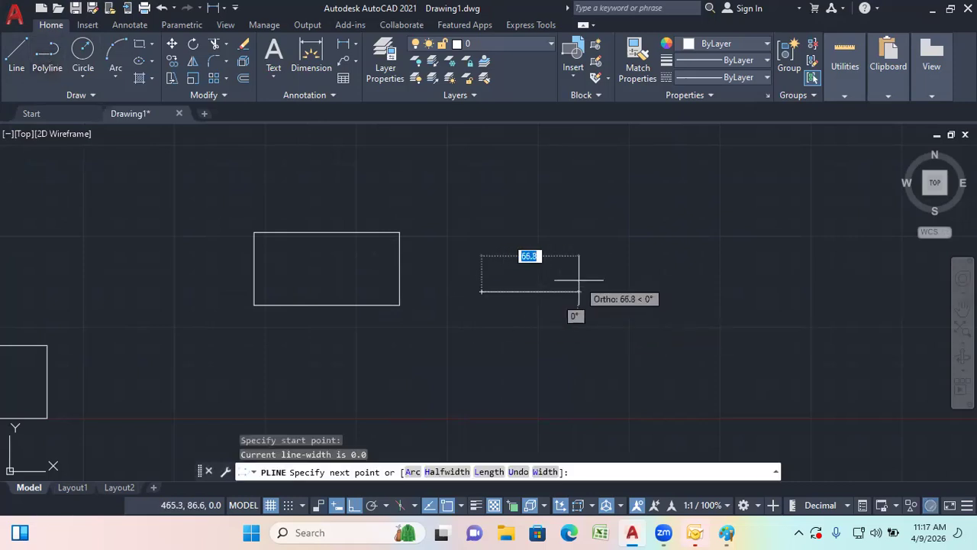
text(100)
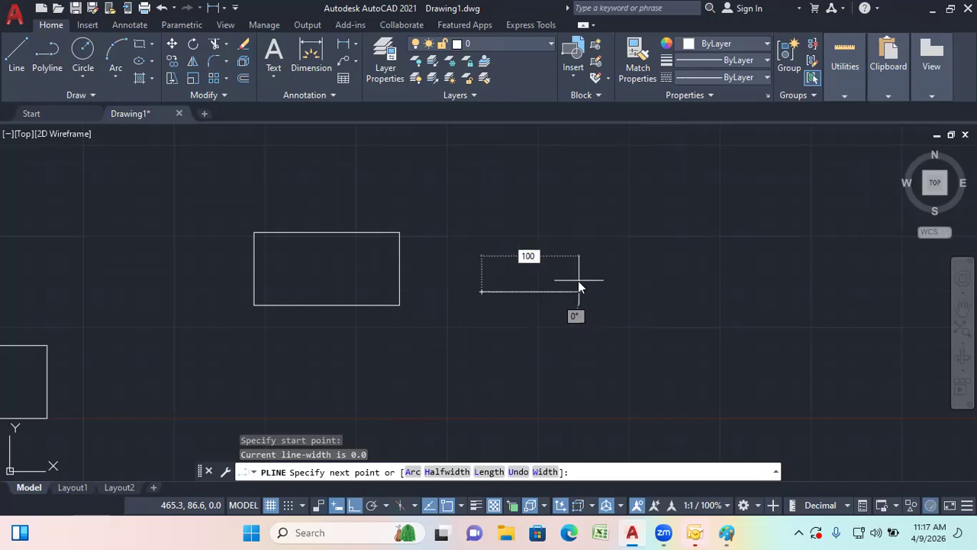
key(Return)
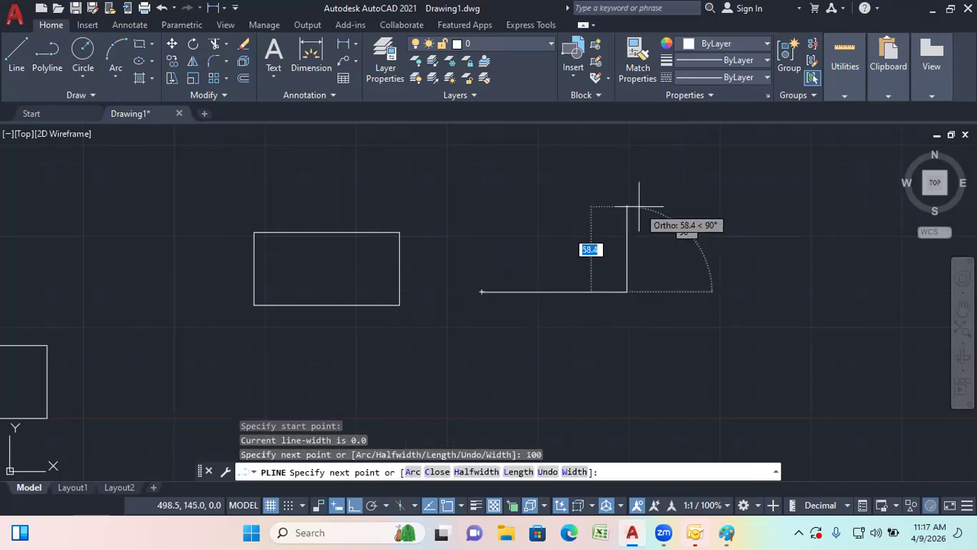
text(50)
key(Return)
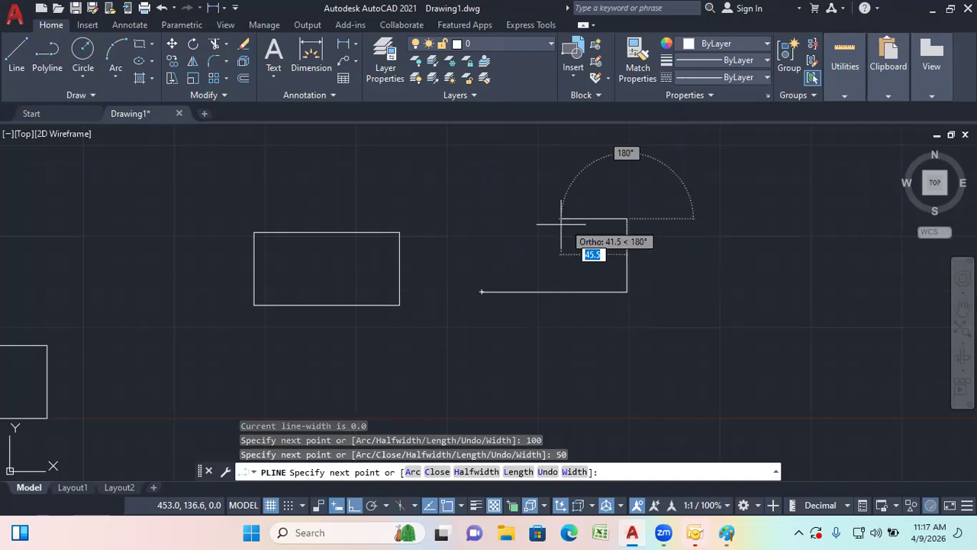
- Complete the polyline rectangle with segments 100 back toward negative X and 50 down, and end the Polyline command
text(100)
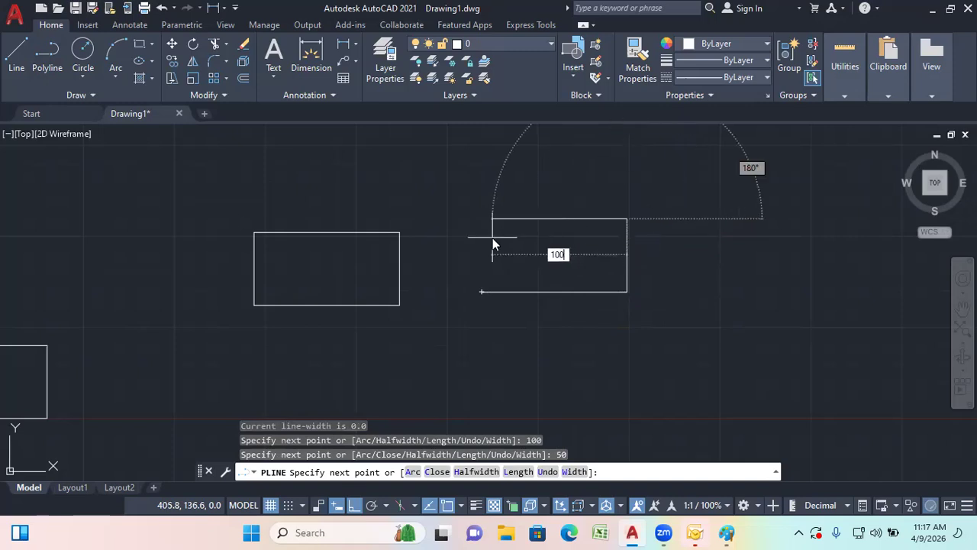
key(Return)
text(50)
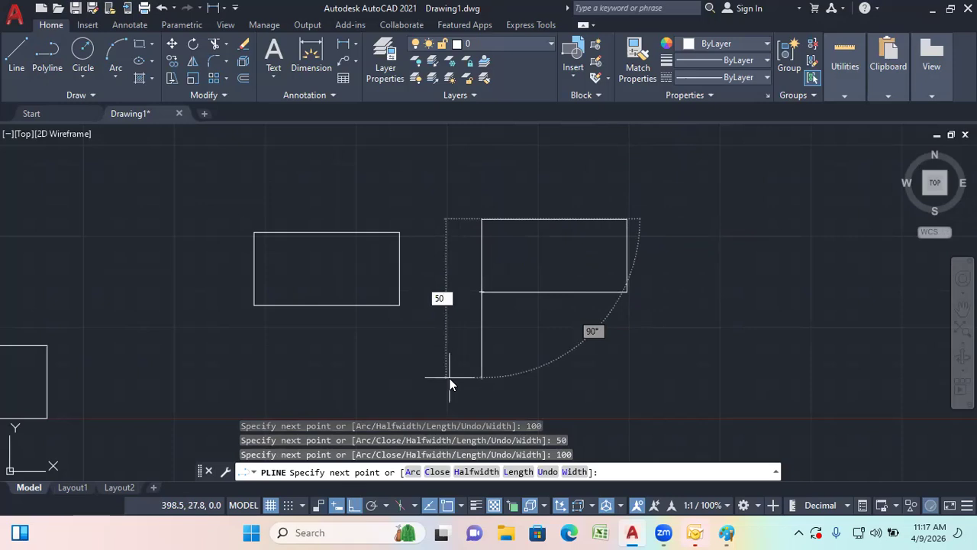
key(Return)
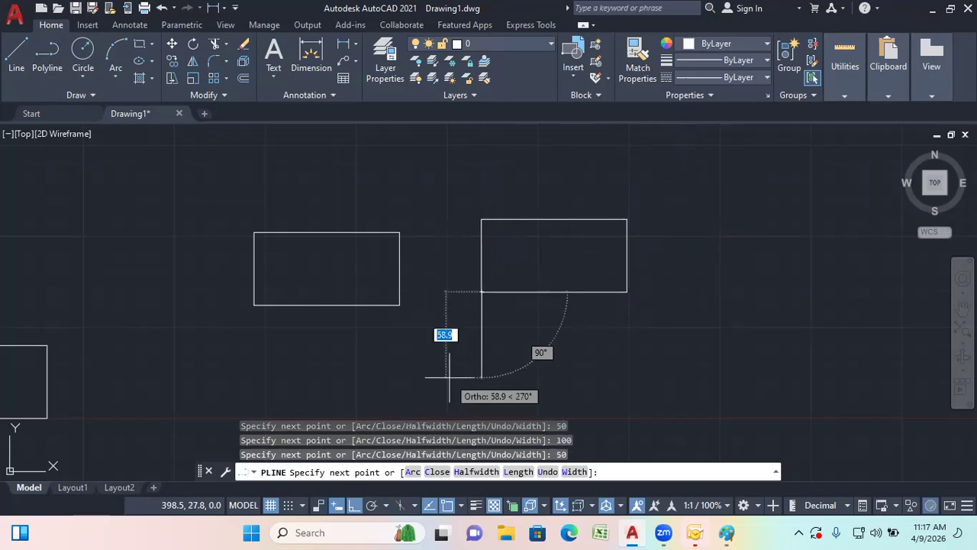
key(Escape)
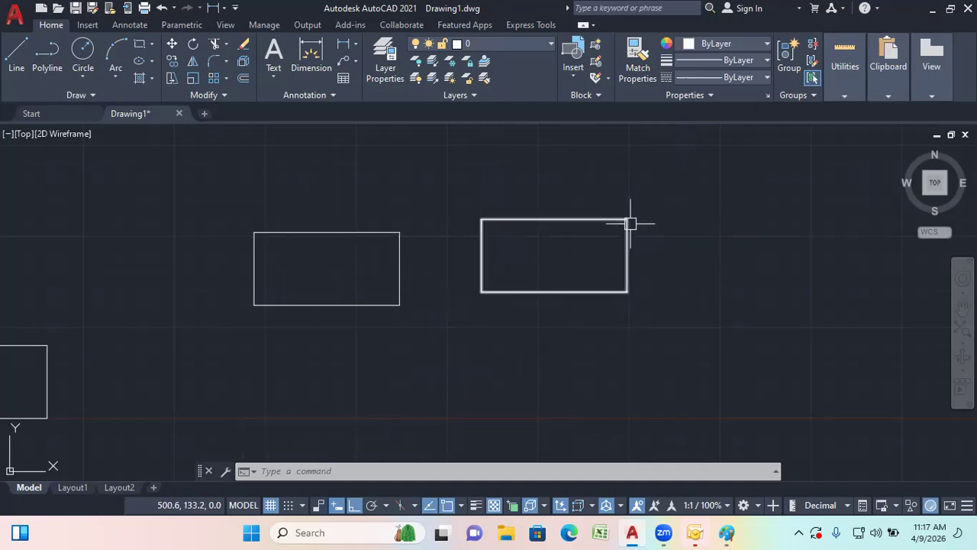
- Compare how the polyline rectangle and the lower edge of the line-drawn rectangle beside it select, then clear the selection
mouse_move(631, 224)
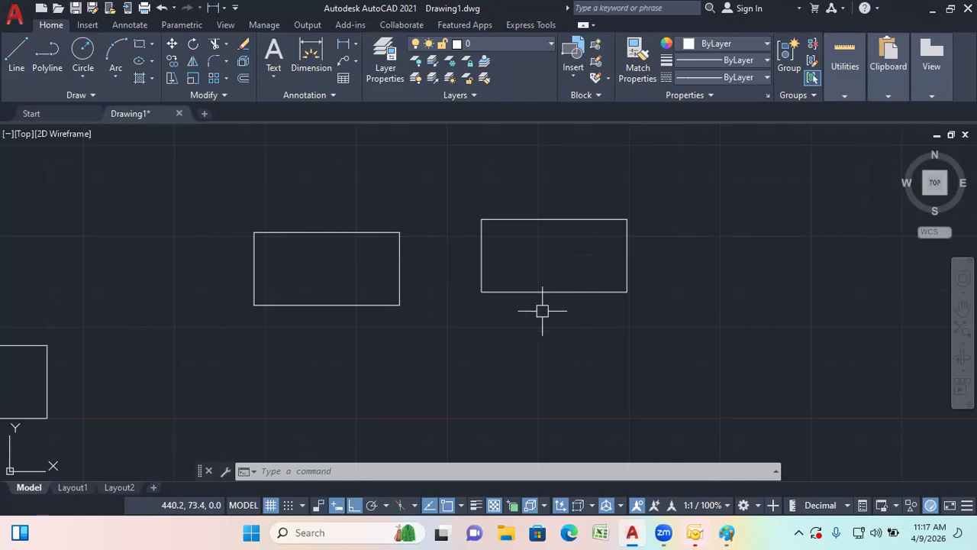
click(594, 293)
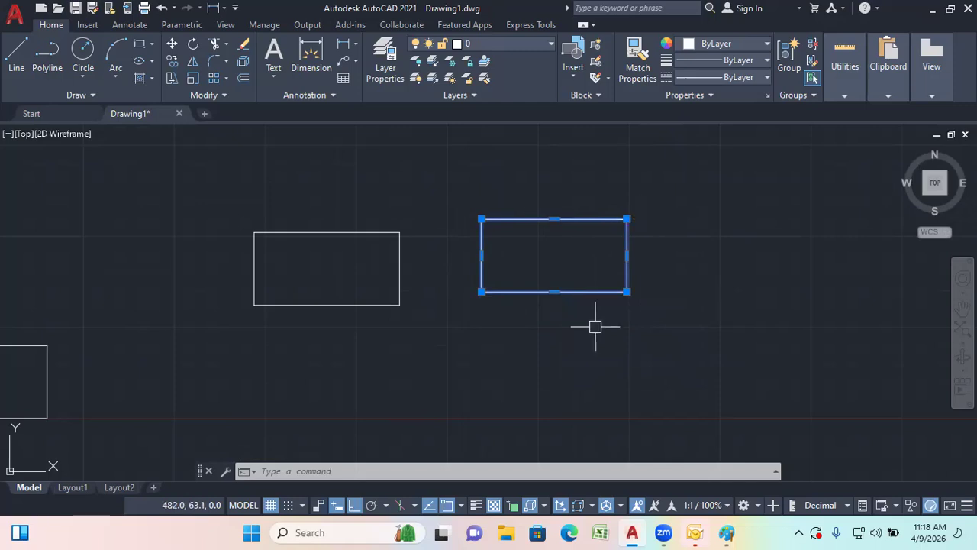
click(361, 305)
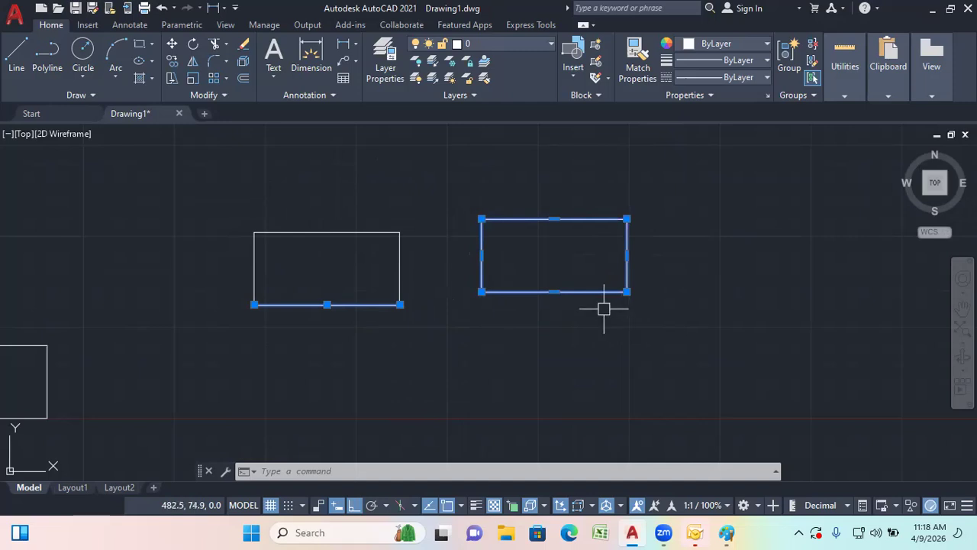
key(Escape)
key(Escape)
key(Escape)
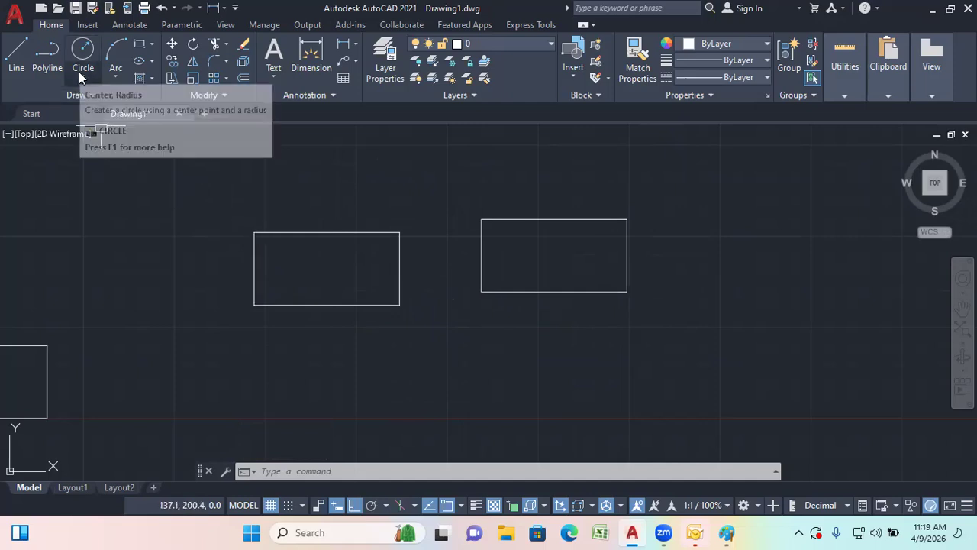
- Delete the polyline rectangle
click(699, 336)
click(472, 200)
key(Delete)
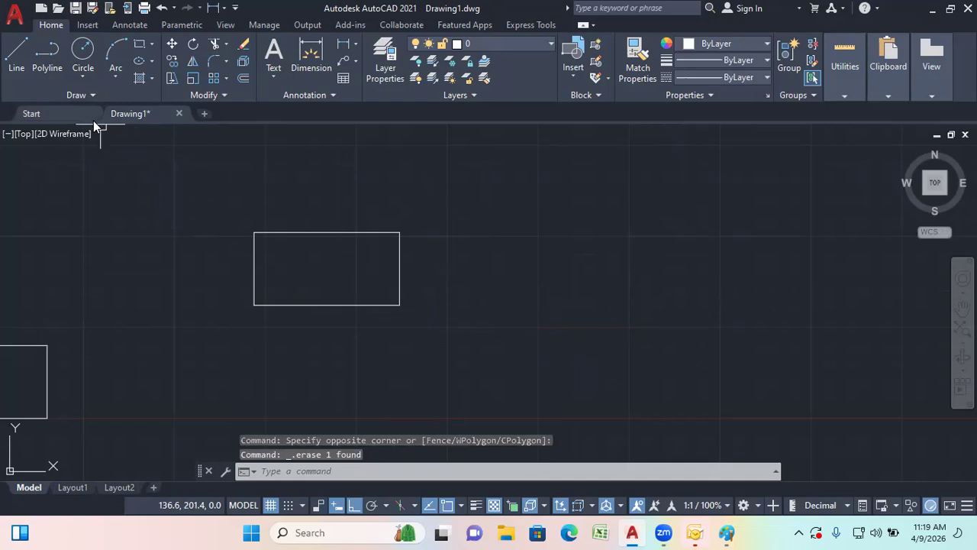
- Draw a Center, Radius circle with radius 30, centered at about 448, 97 on the positive X side of the second rectangle
click(83, 79)
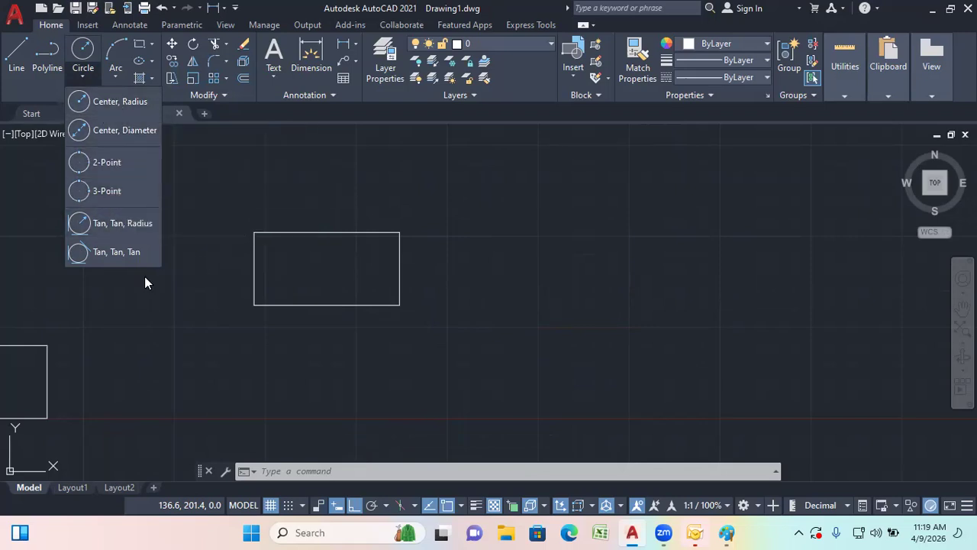
click(79, 78)
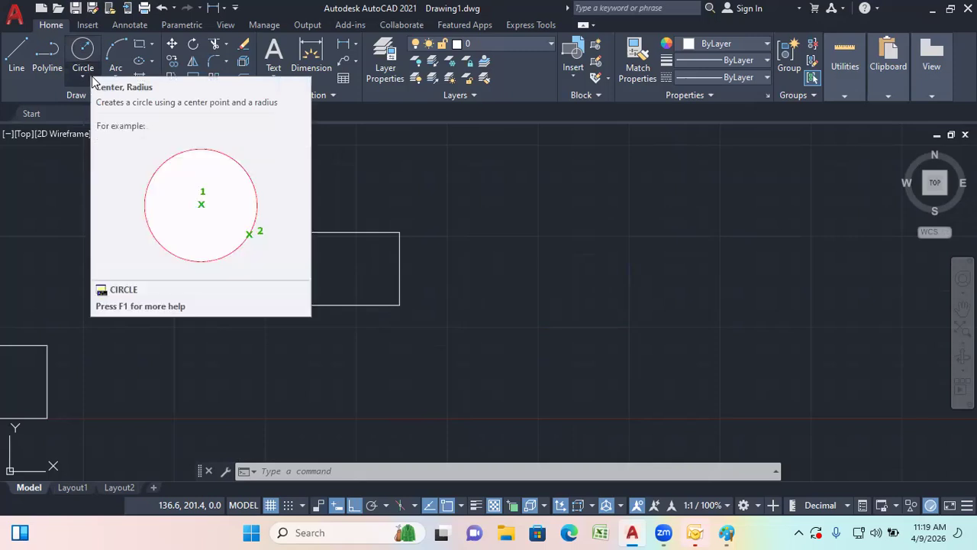
click(87, 80)
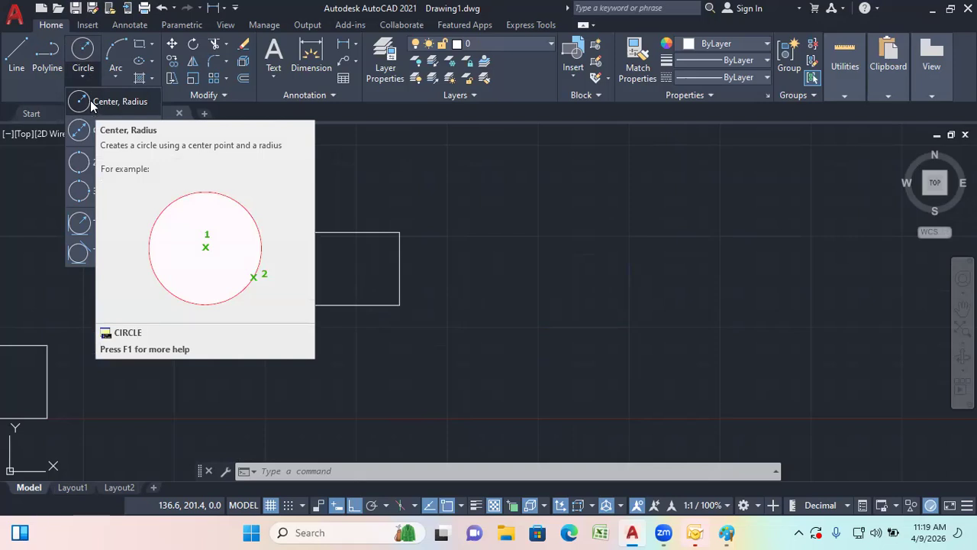
click(90, 102)
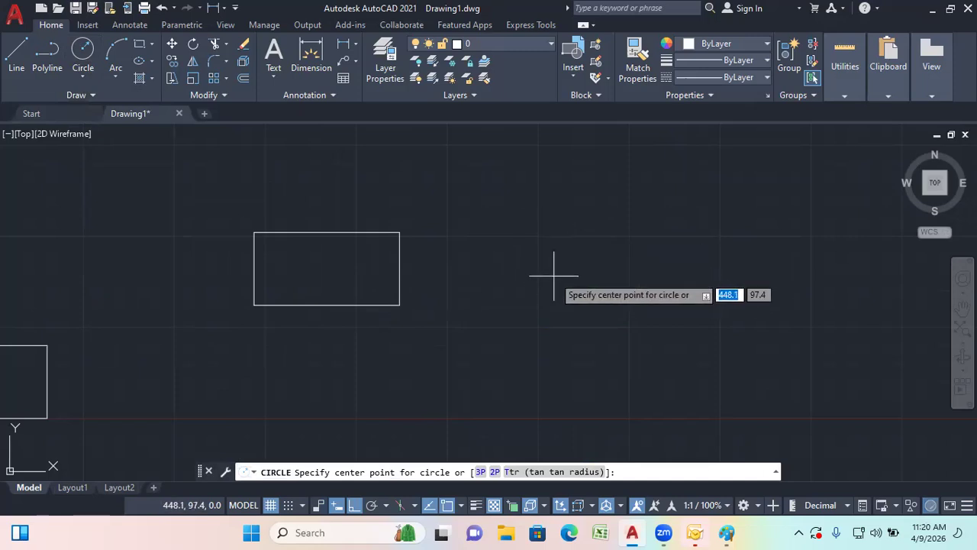
click(554, 276)
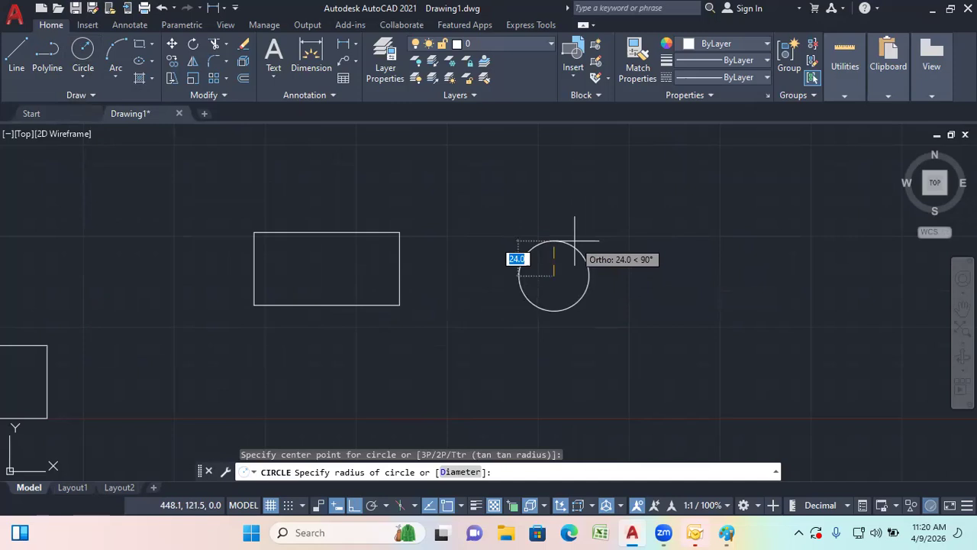
text(30)
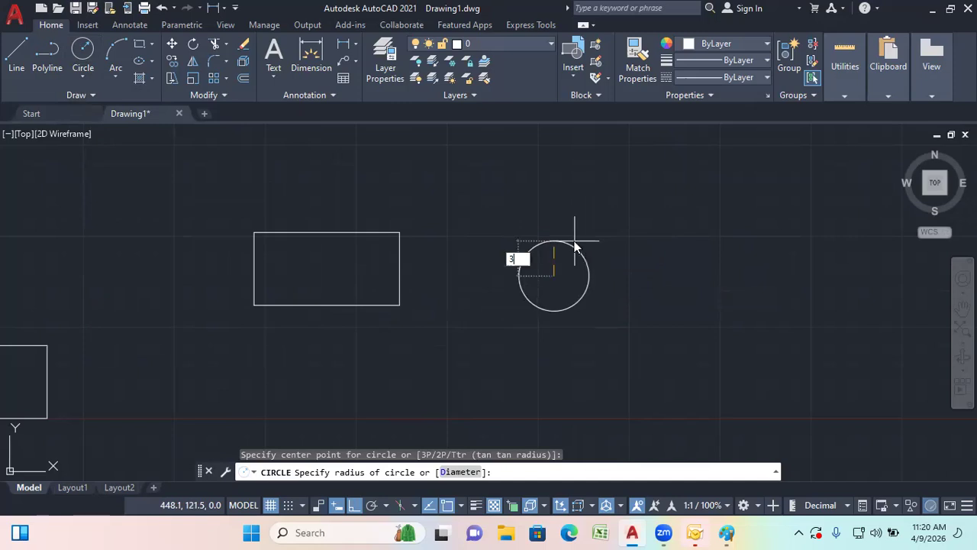
key(Return)
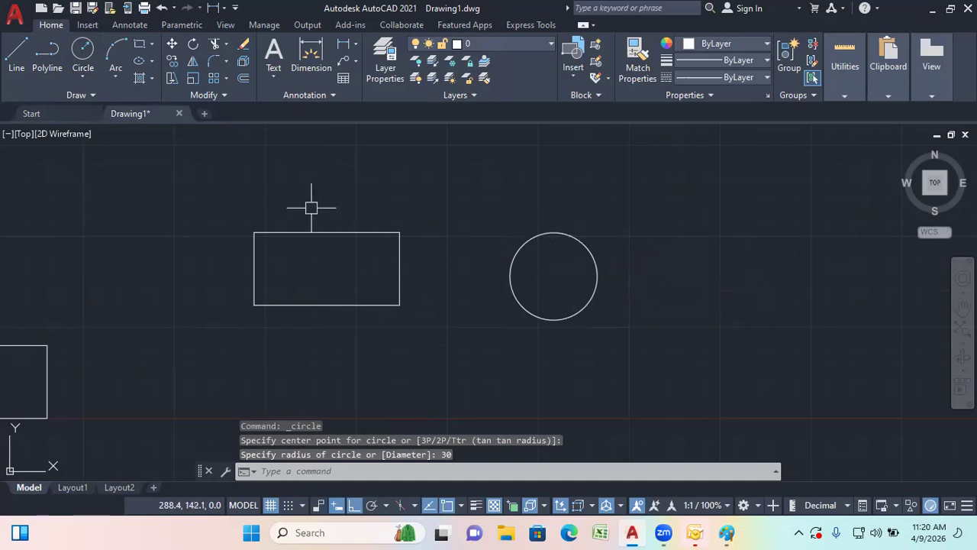
- Turn Ortho off and draw a Center, Diameter circle of diameter 60, centered at about 604, 72 beyond the first circle
click(354, 505)
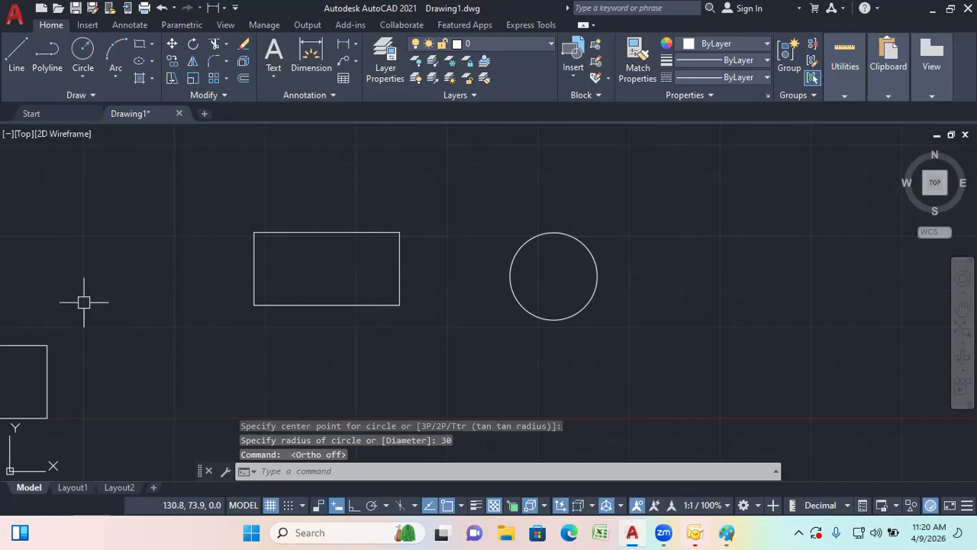
scroll(152, 207, down, 2)
scroll(496, 291, up, 2)
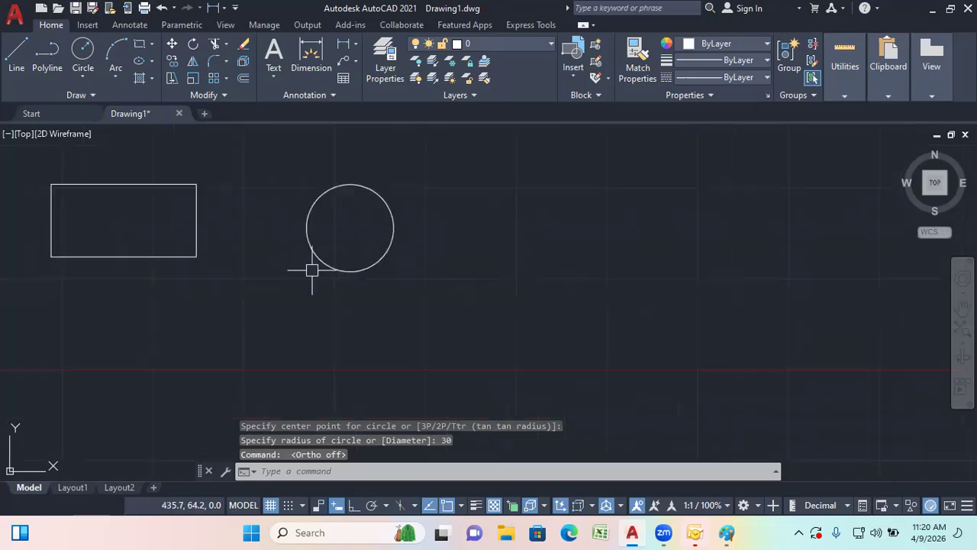
click(89, 74)
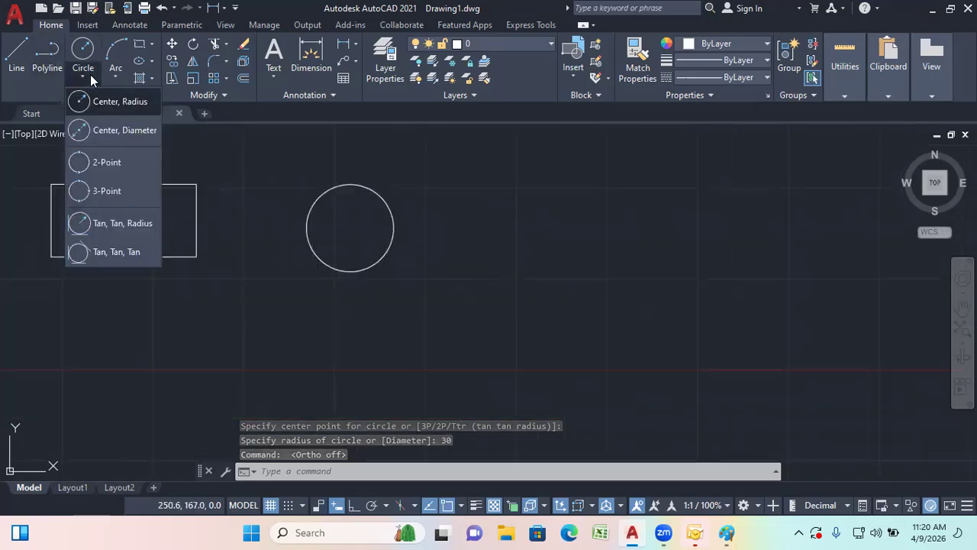
click(114, 132)
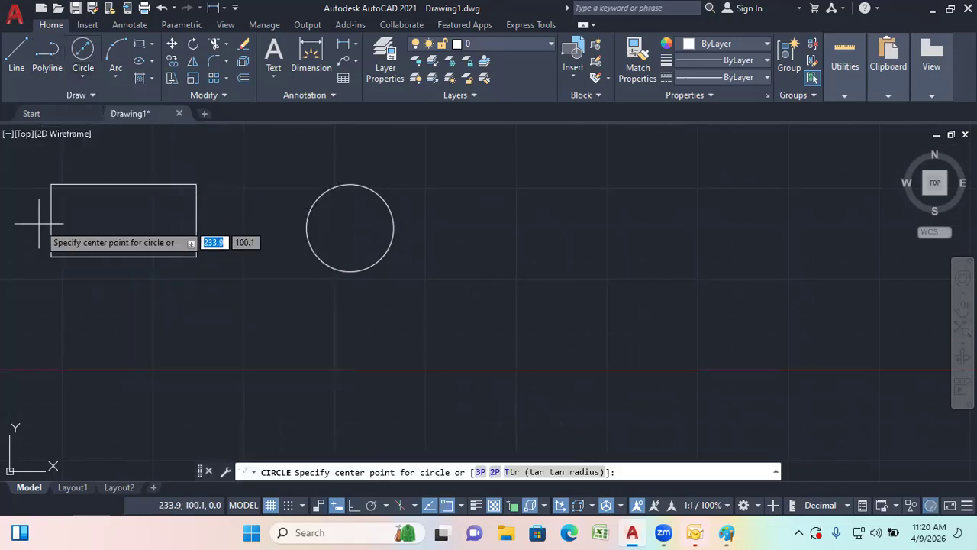
click(576, 264)
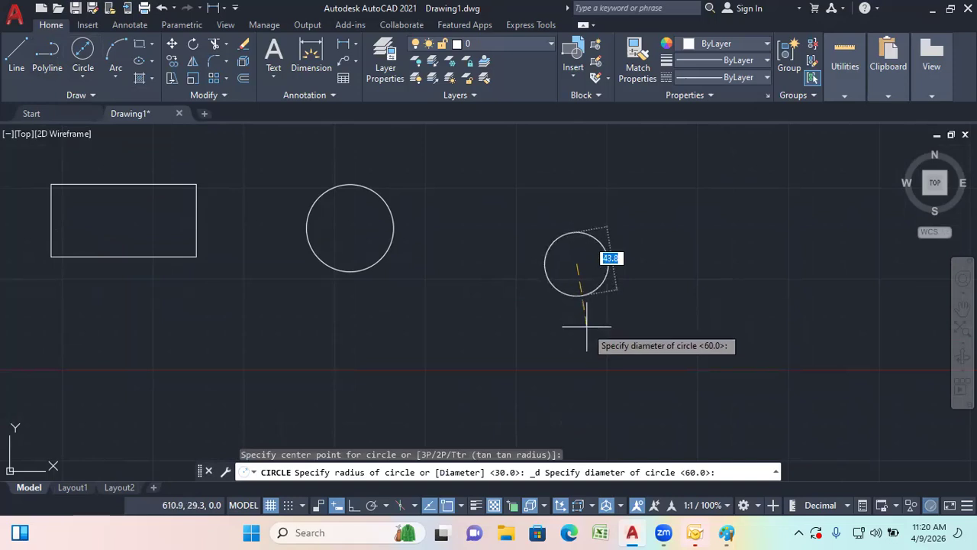
text(60)
key(Return)
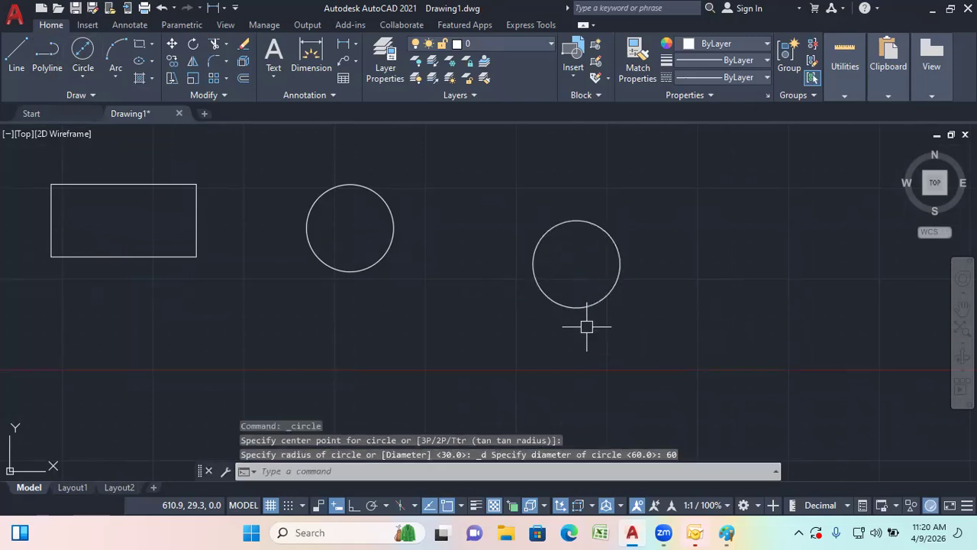
- Draw a 2-Point circle whose diameter spans the two endpoints of the second rectangle's right vertical edge
click(87, 82)
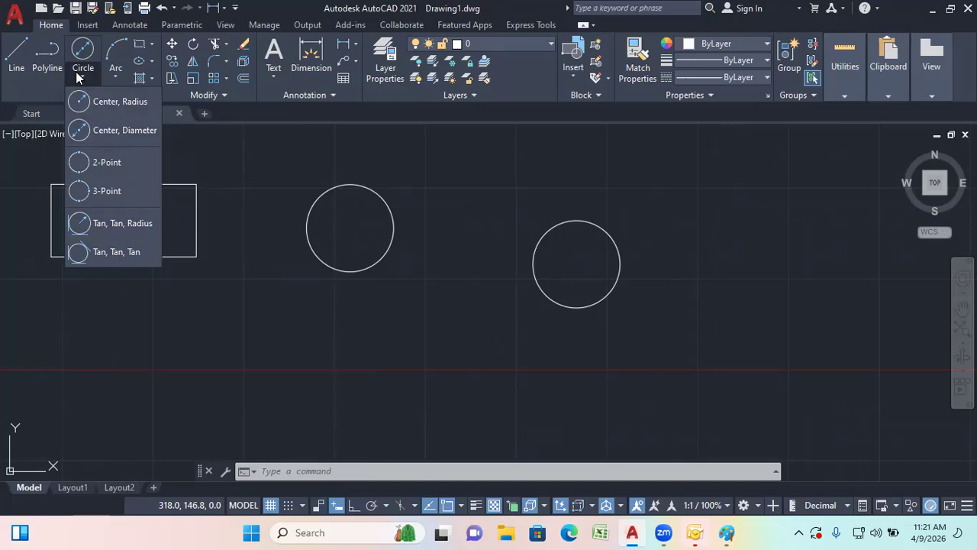
click(103, 166)
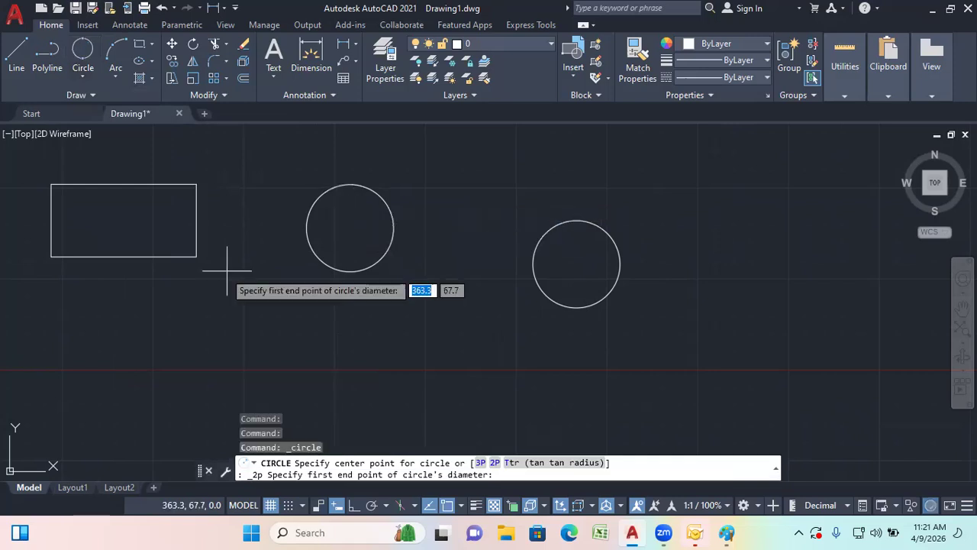
scroll(153, 212, up, 2)
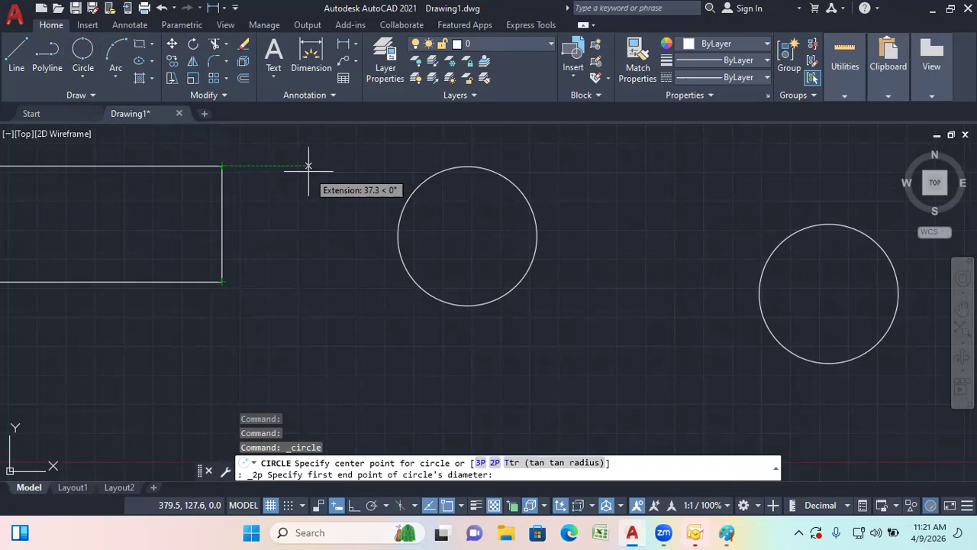
click(222, 165)
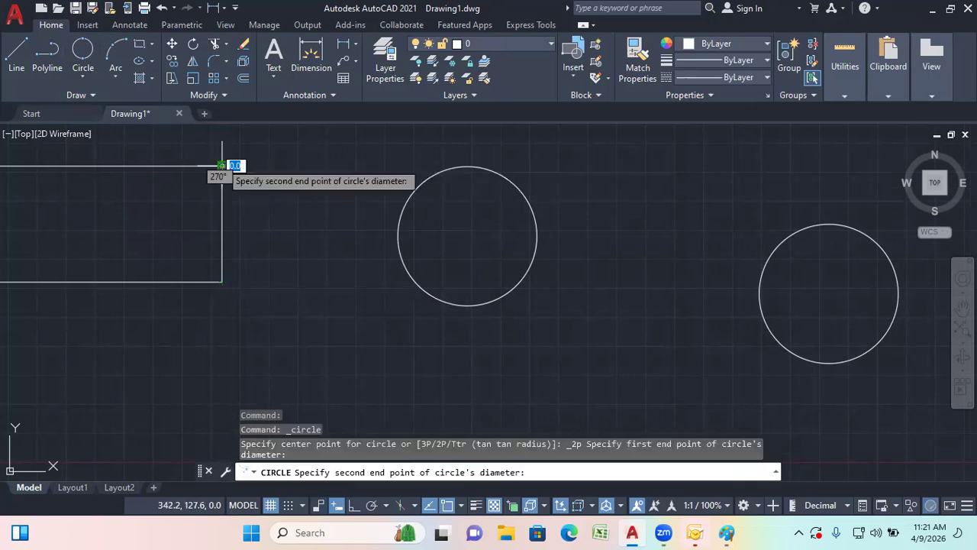
click(223, 281)
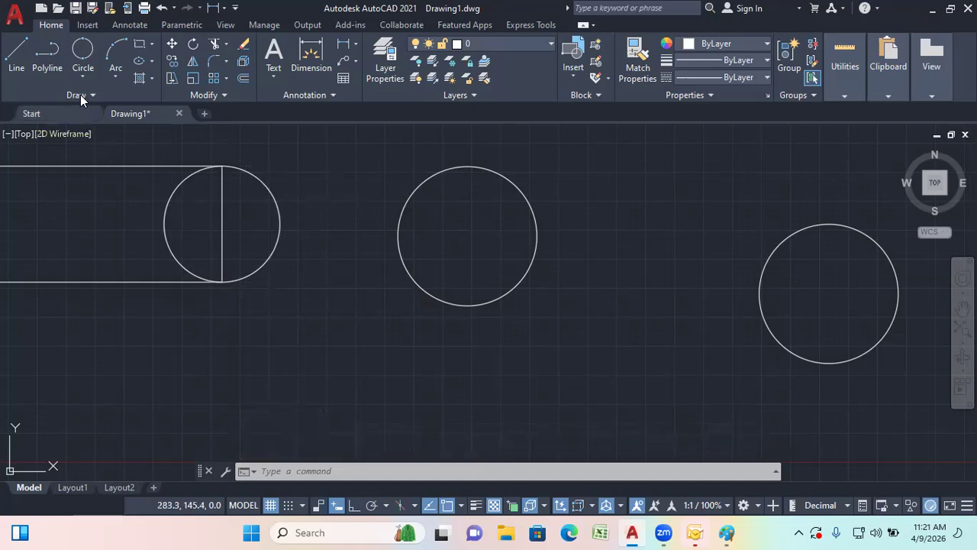
- Draw a 3-Point circle through the midpoints of the second rectangle's lower, left and upper edges
click(77, 71)
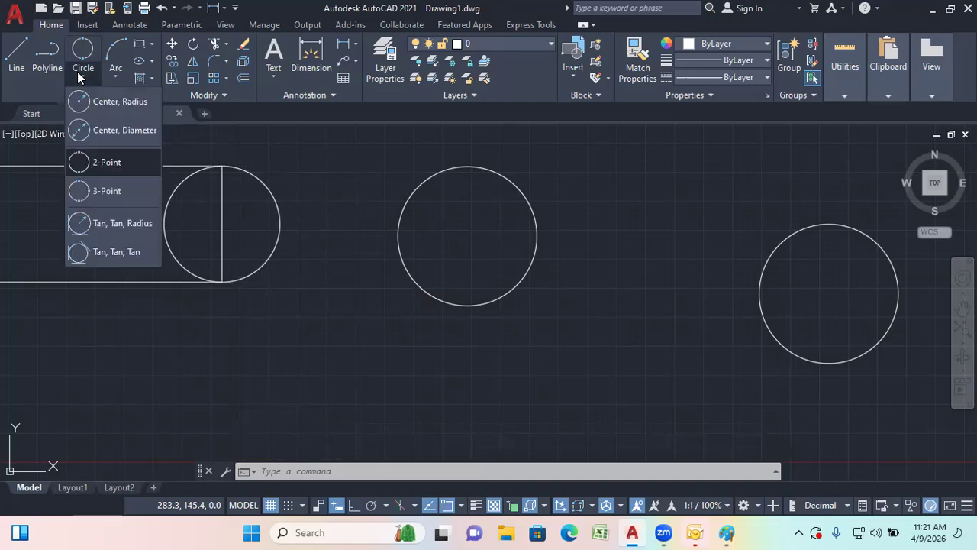
click(116, 192)
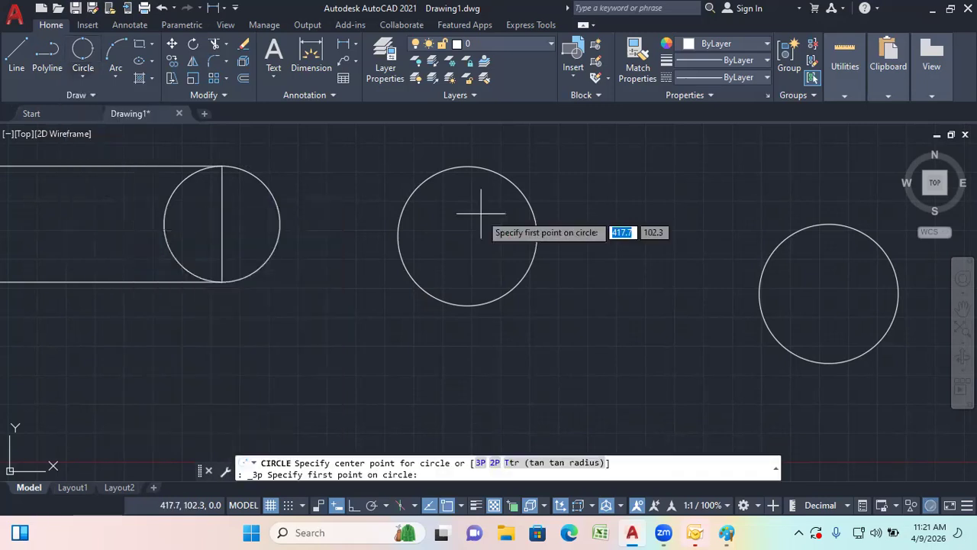
scroll(622, 203, down, 4)
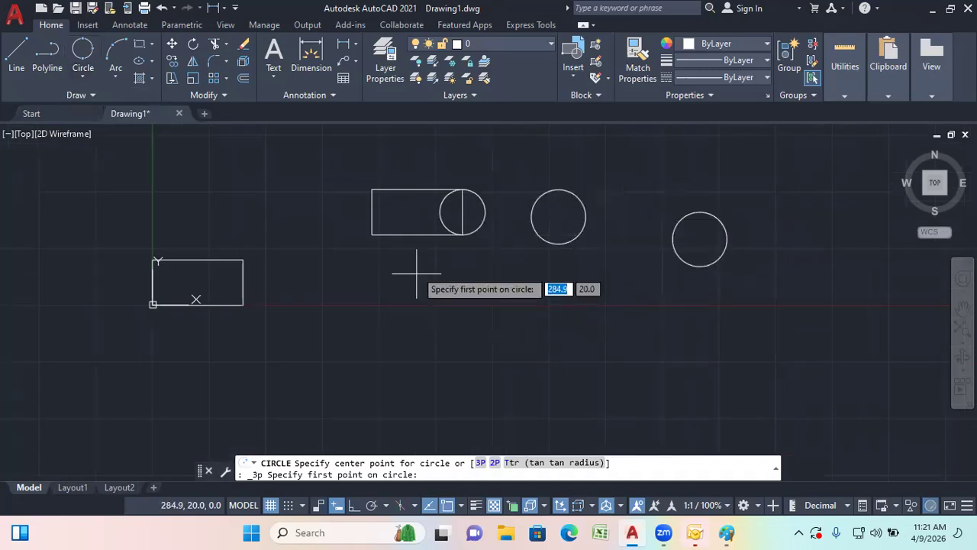
scroll(407, 213, up, 3)
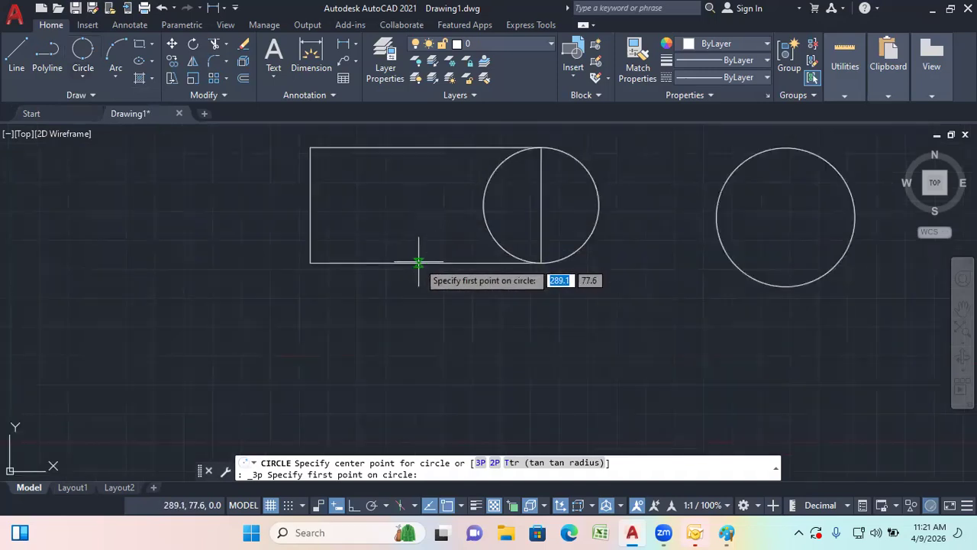
click(425, 262)
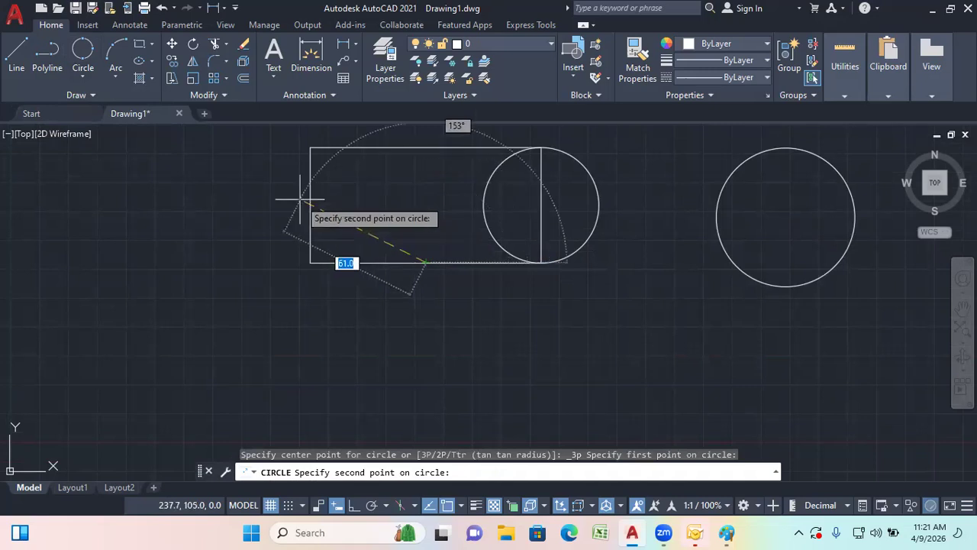
click(310, 204)
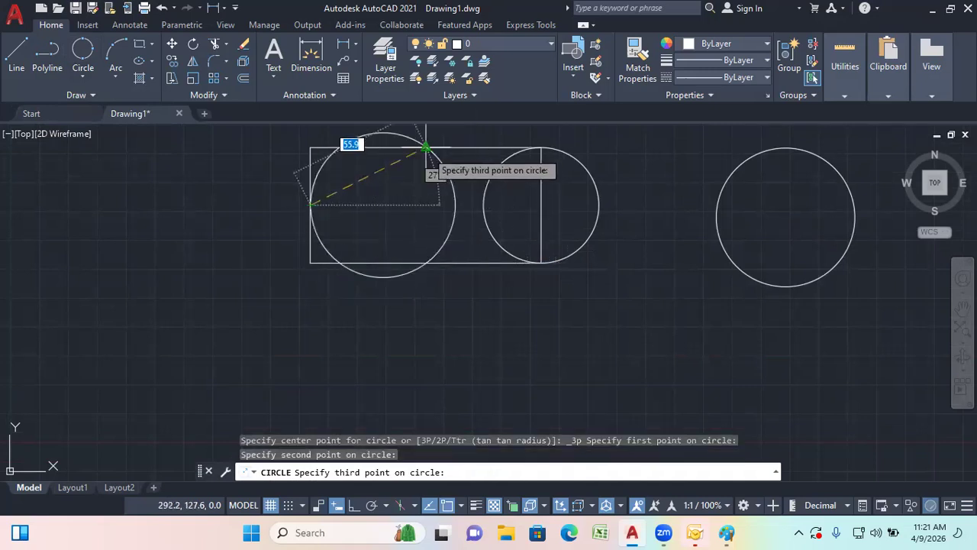
click(425, 147)
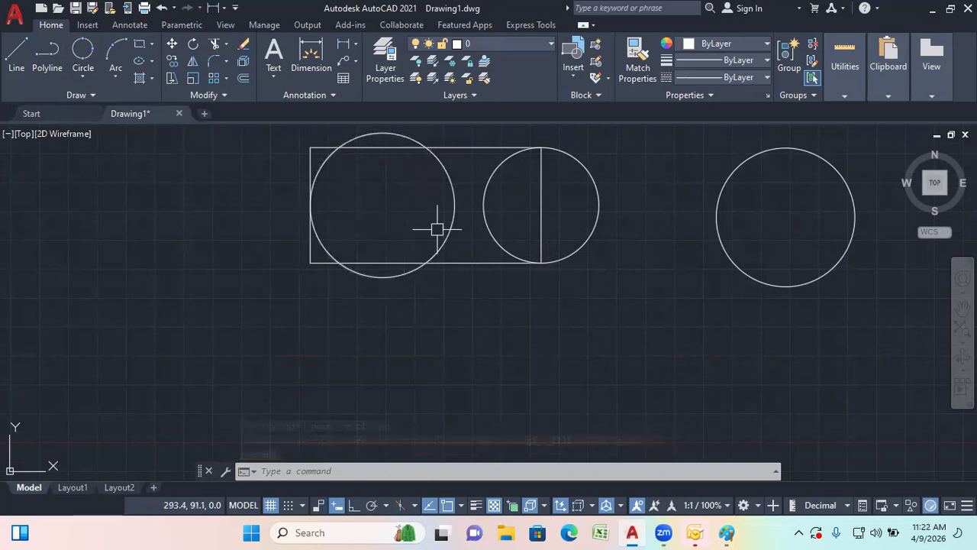
- Delete the 3-Point and 2-Point circles drawn on the second rectangle
click(455, 197)
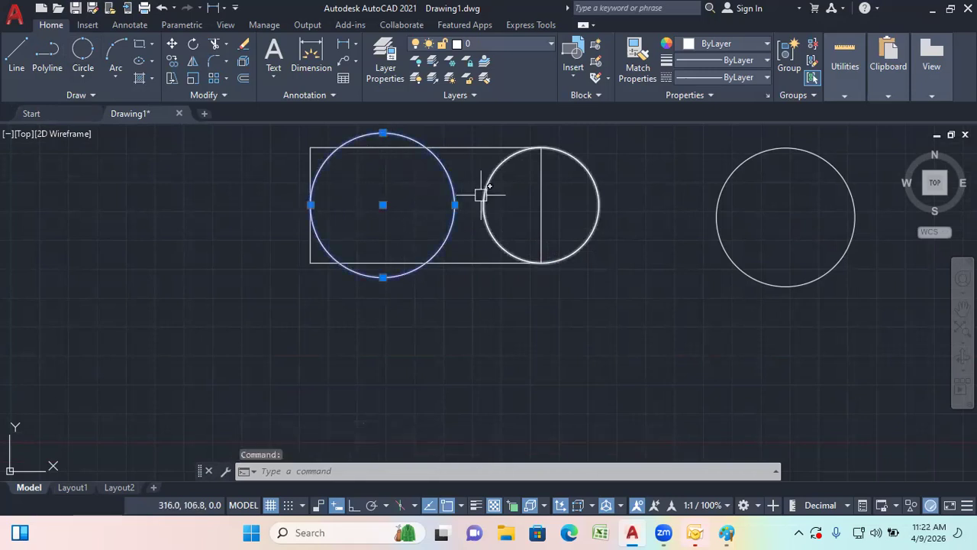
click(483, 197)
key(Delete)
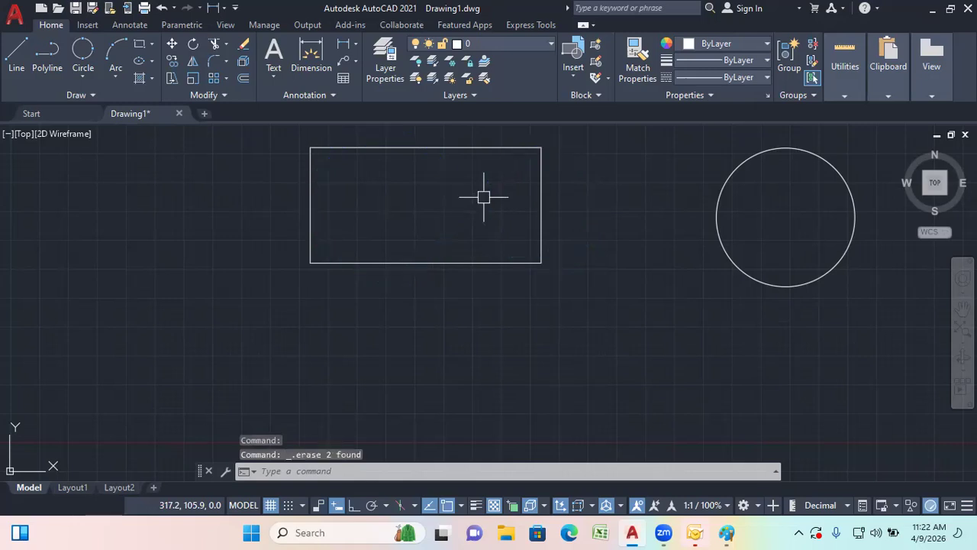
- Draw a Tan, Tan, Radius circle with radius 20, tangent to the second rectangle's upper and left edges
click(86, 76)
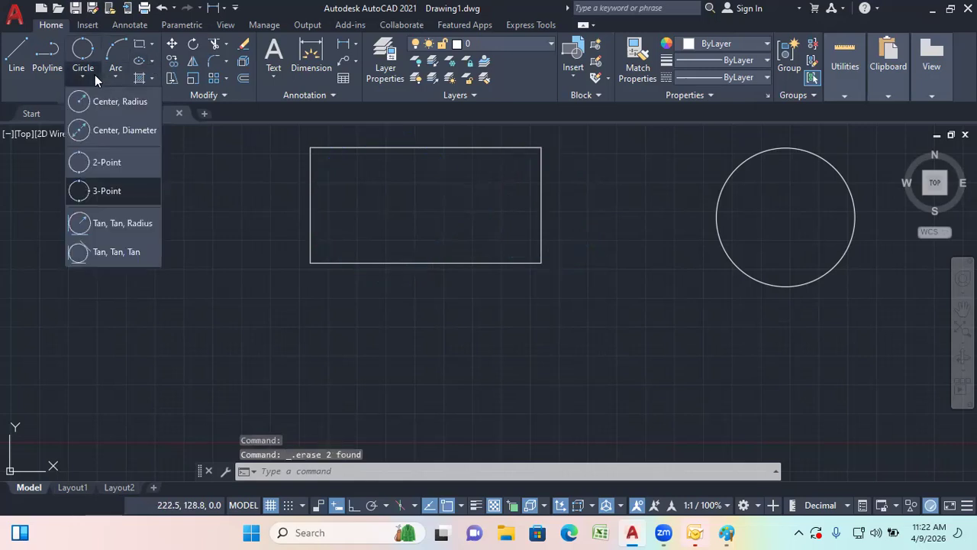
click(119, 225)
scroll(360, 162, up, 2)
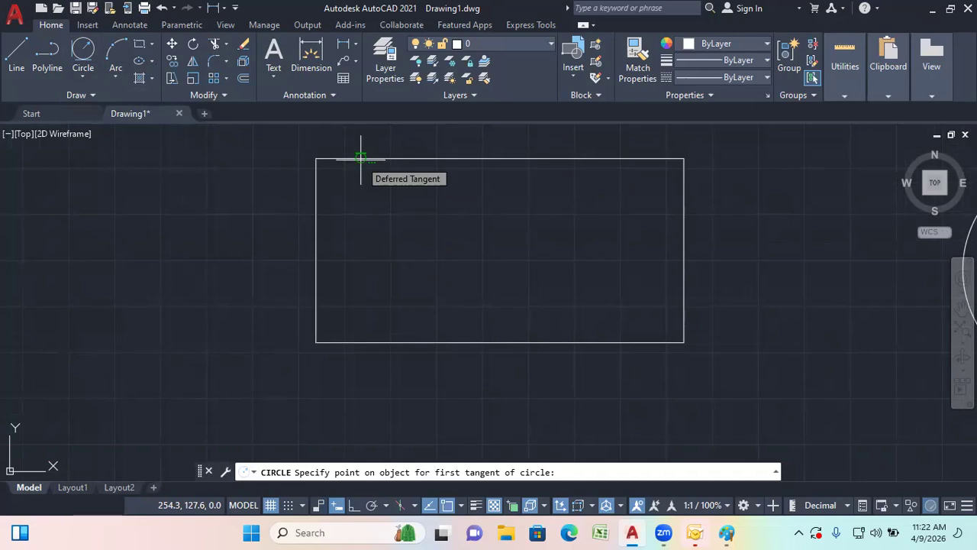
click(361, 159)
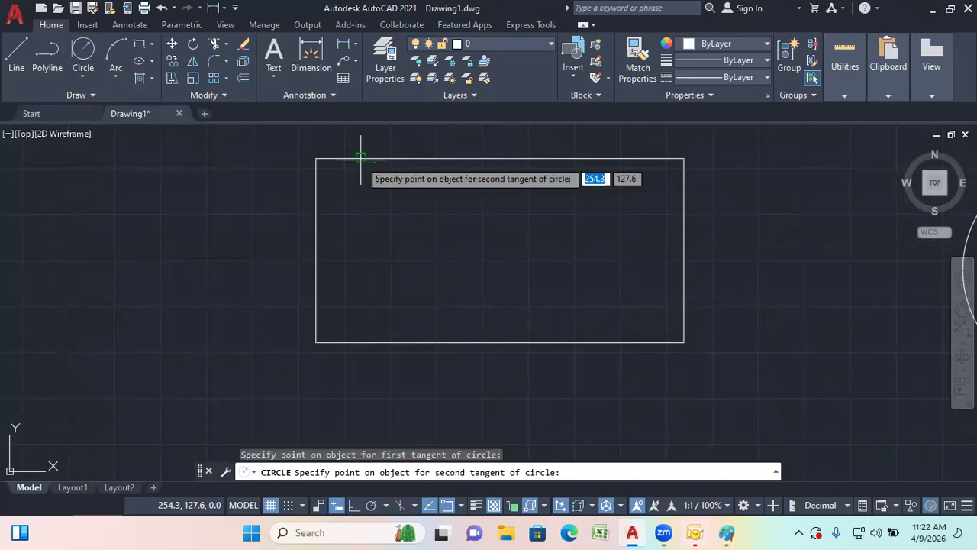
click(316, 204)
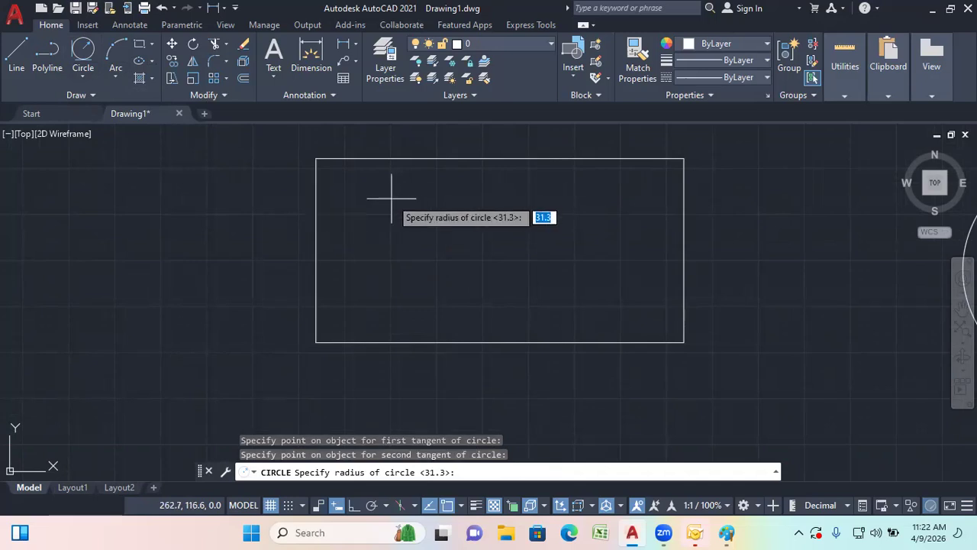
text(20)
key(Return)
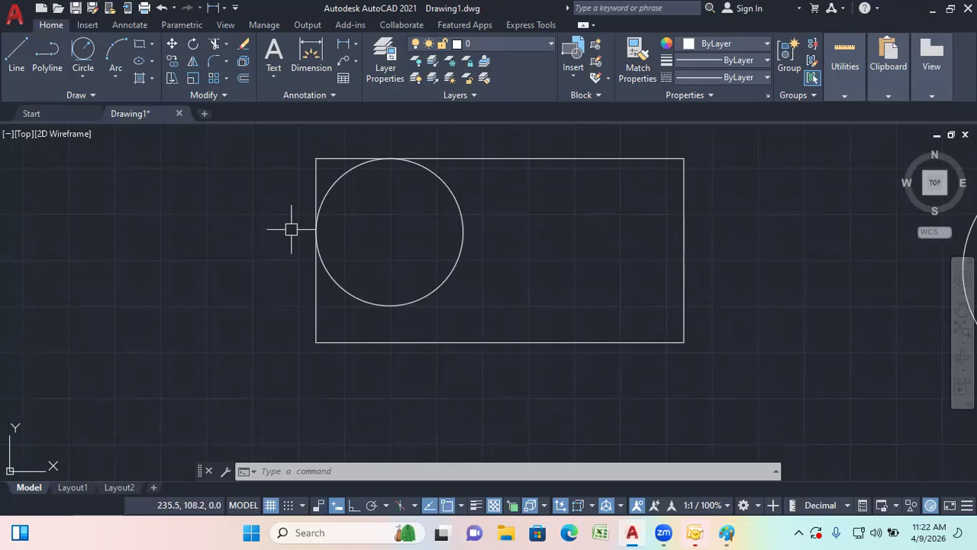
- Draw a Tan, Tan, Tan circle tangent to the second rectangle's lower, right and upper edges
click(84, 75)
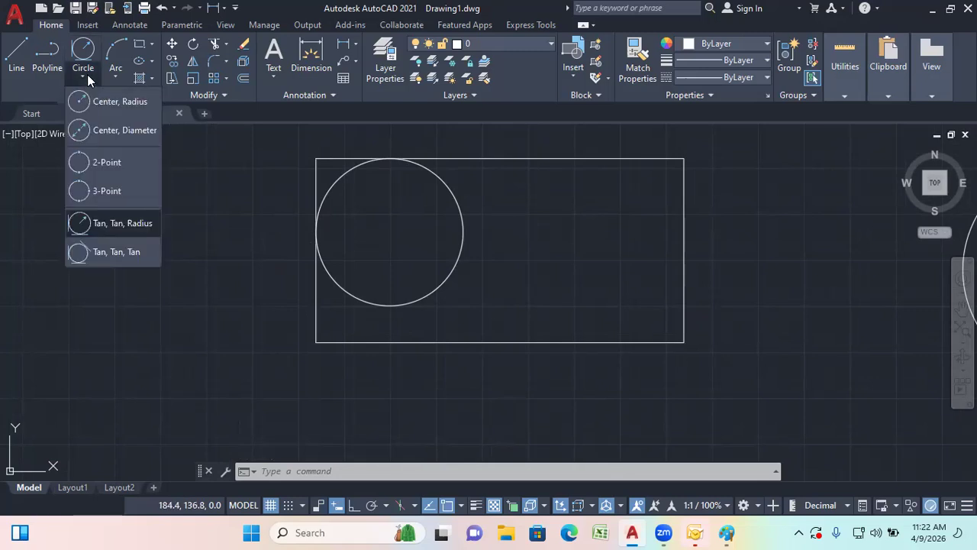
click(107, 252)
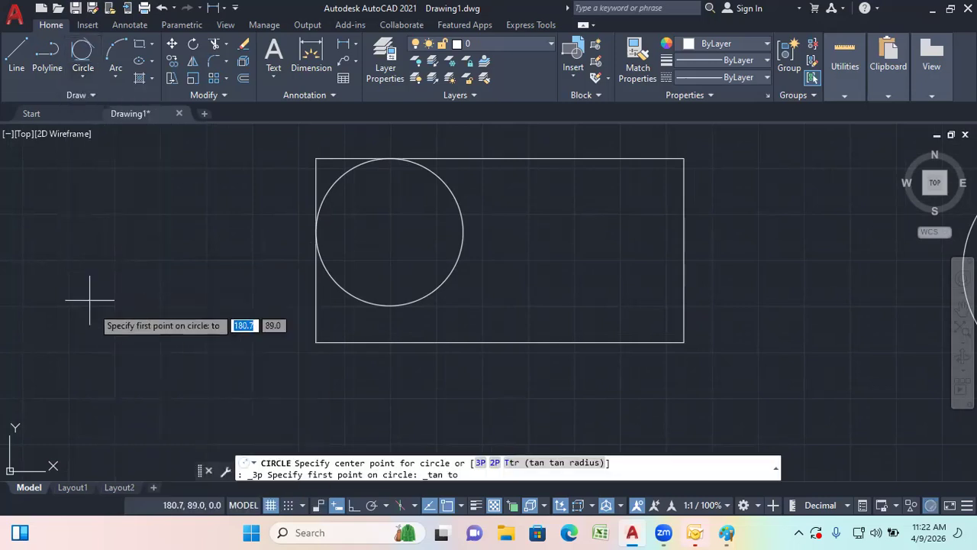
click(622, 340)
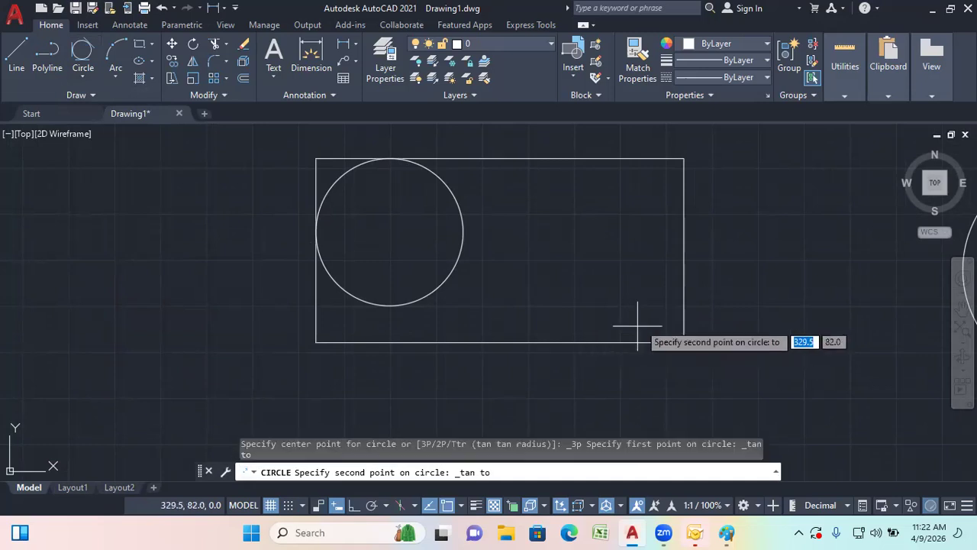
click(684, 244)
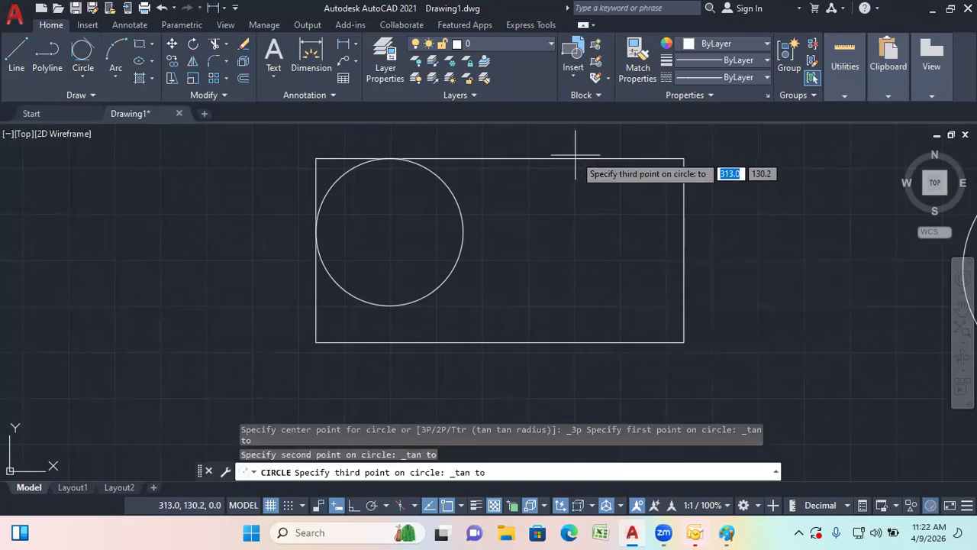
click(578, 159)
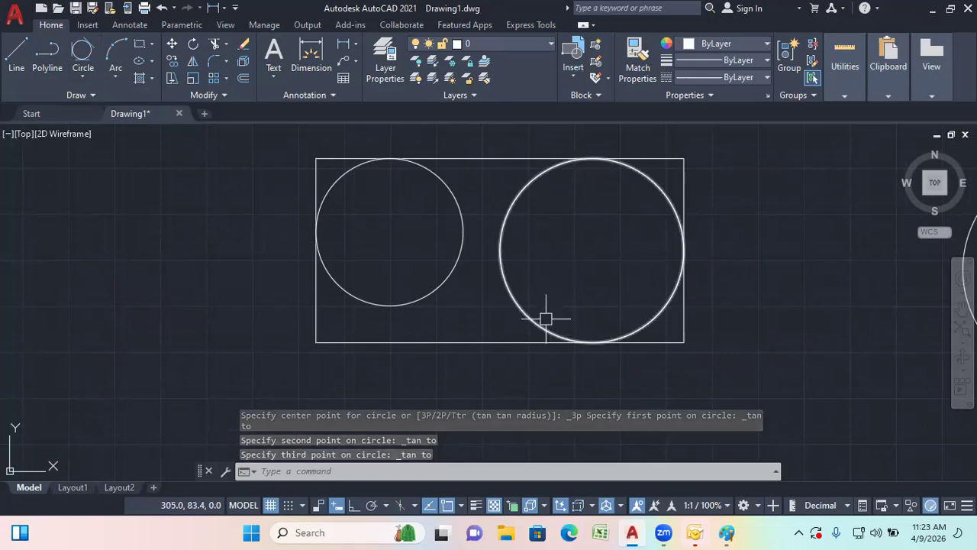
- Delete the two tangent circles inside the second rectangle
click(533, 265)
click(429, 234)
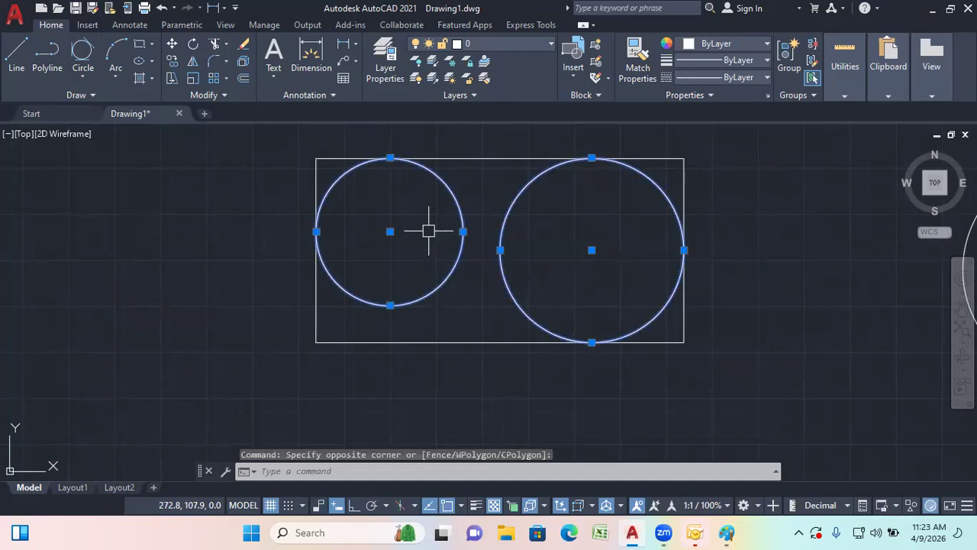
key(Delete)
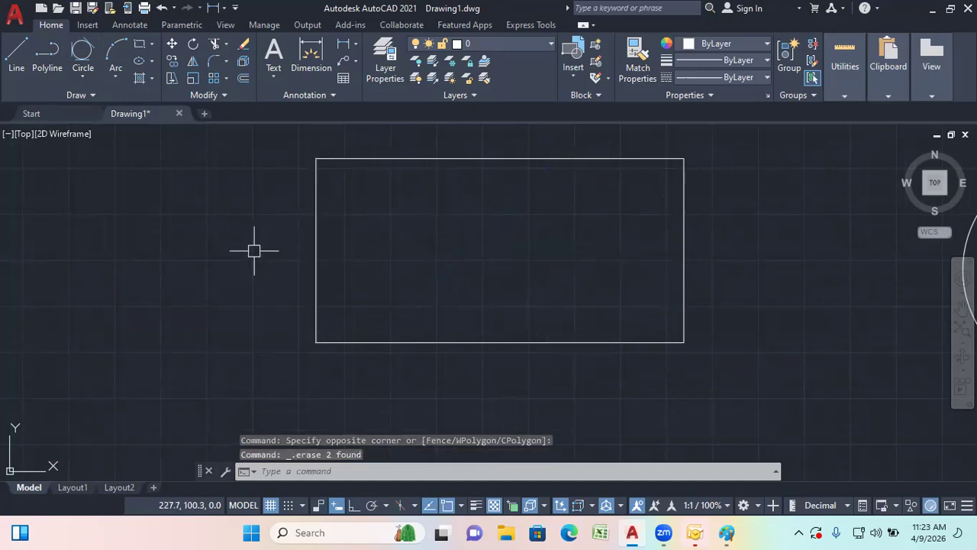
scroll(224, 255, down, 2)
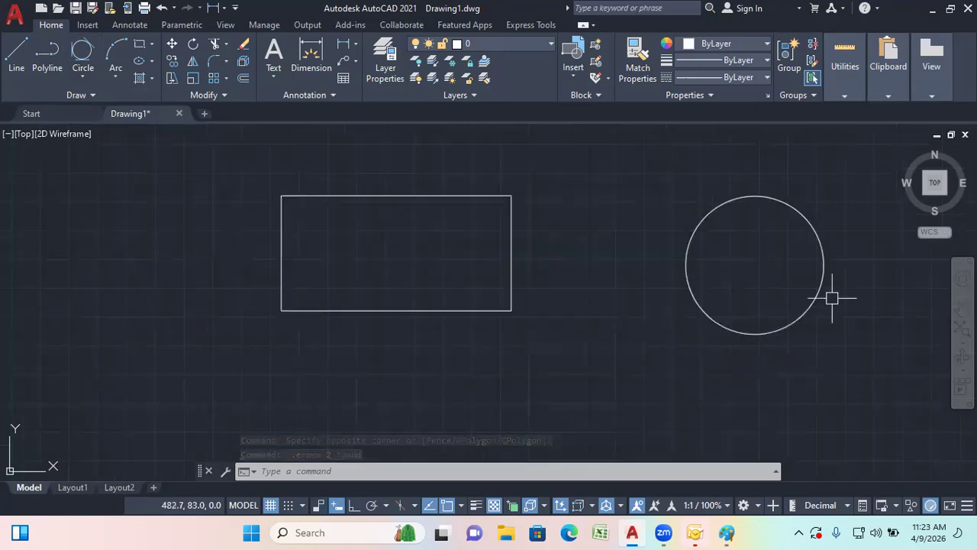
scroll(397, 221, down, 2)
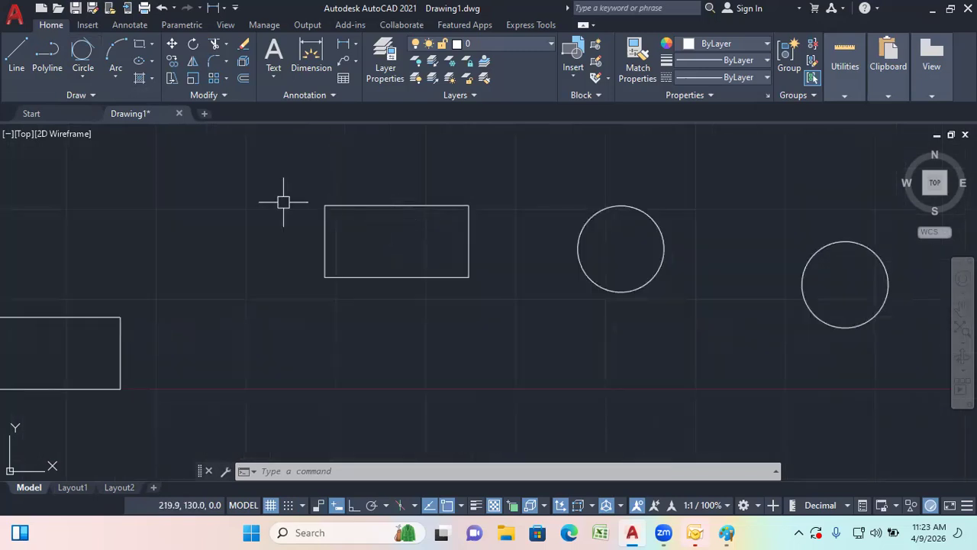
scroll(233, 228, down, 2)
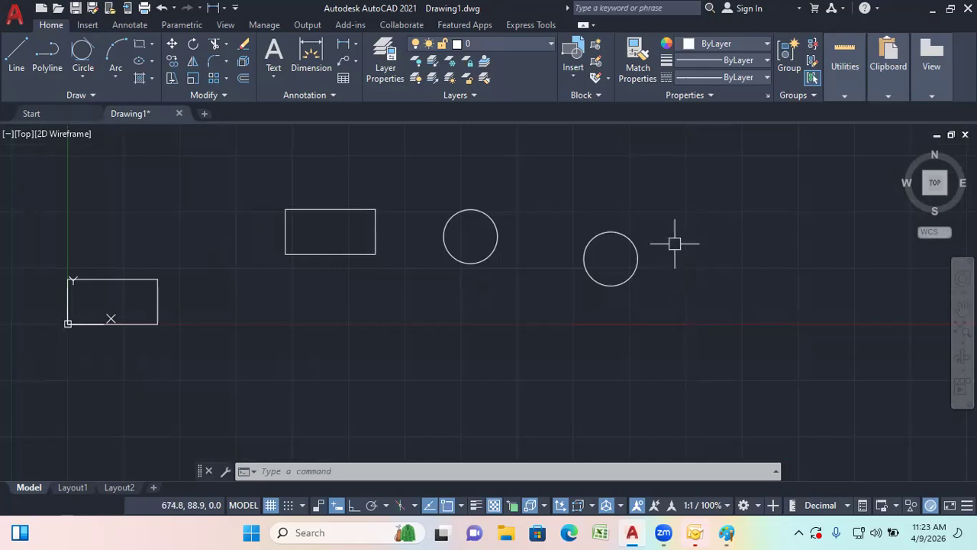
- Draw a 2-Point circle whose diameter runs between the upper and lower right corners of the second rectangle
scroll(651, 220, up, 2)
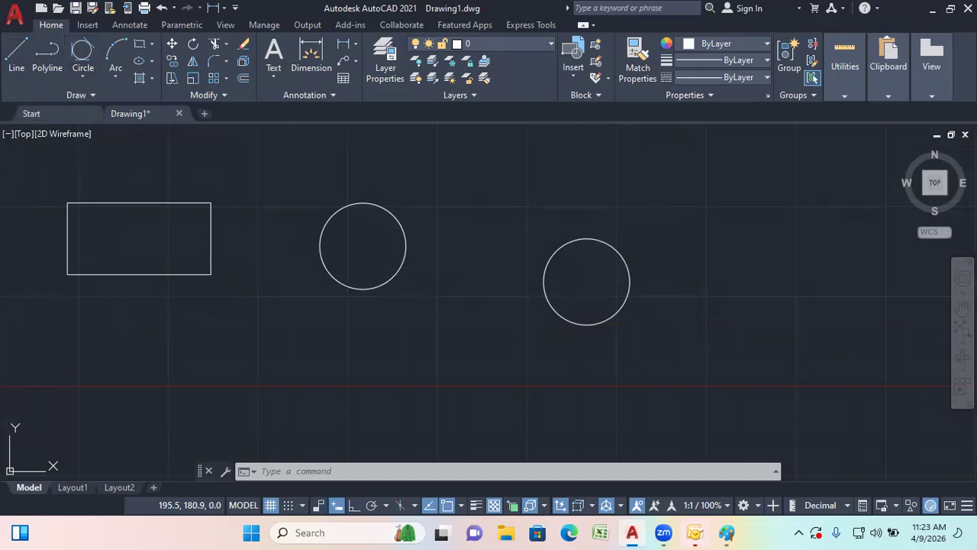
click(79, 78)
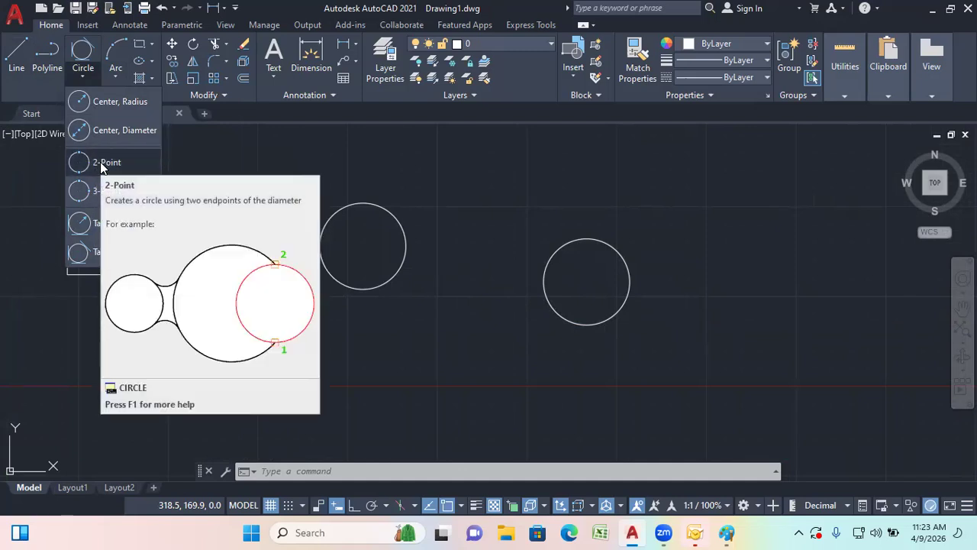
click(90, 73)
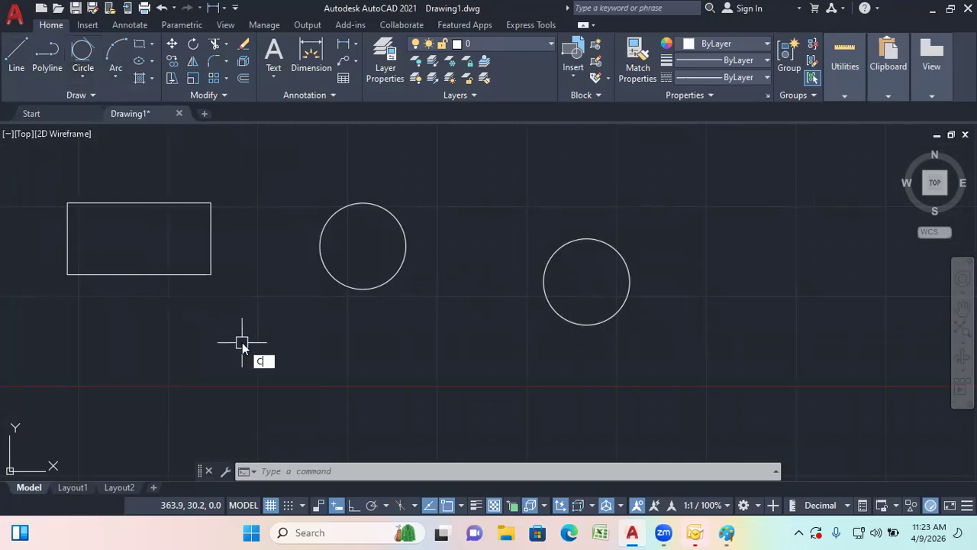
key(Return)
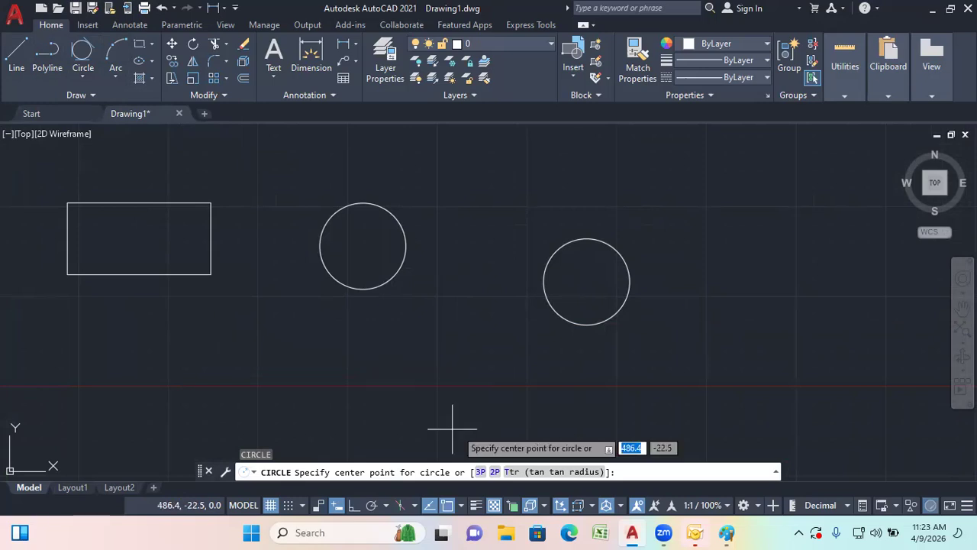
click(495, 472)
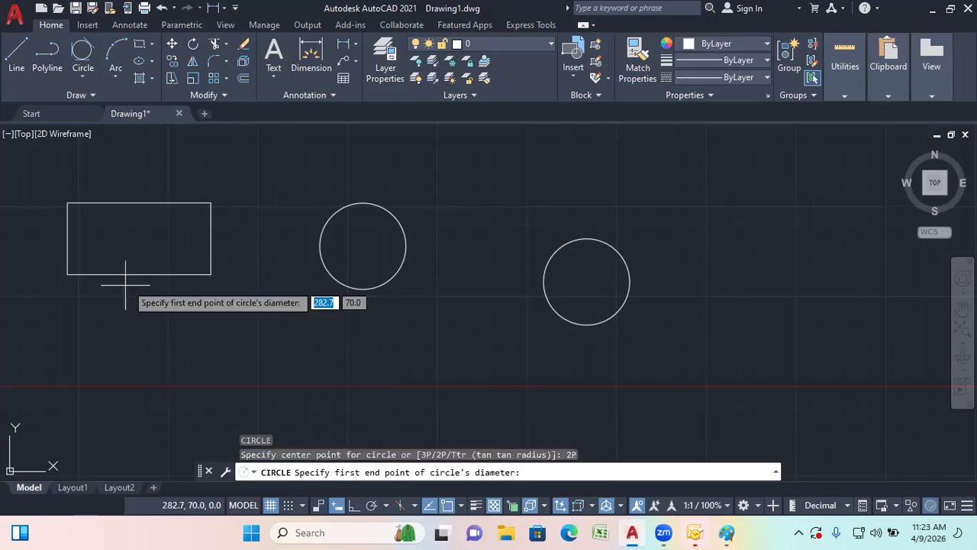
click(211, 203)
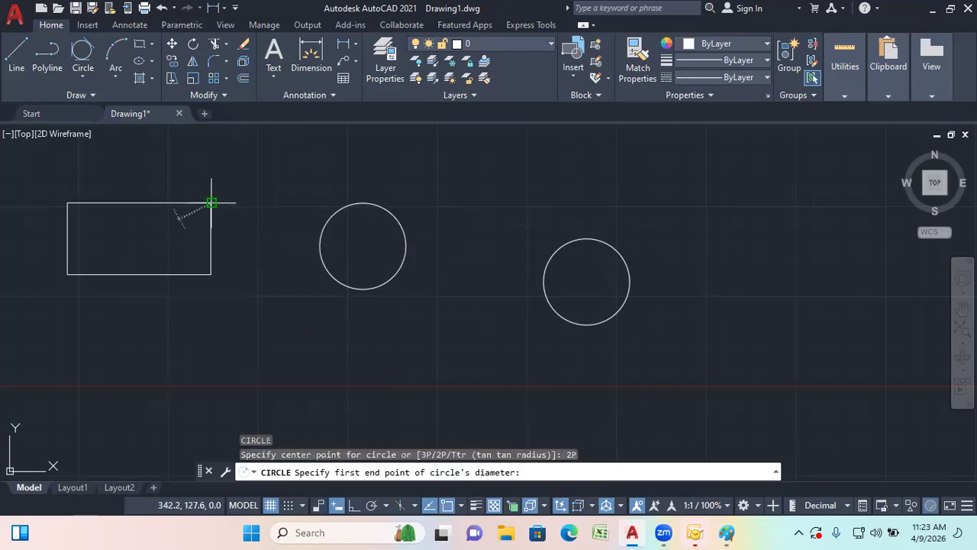
click(211, 273)
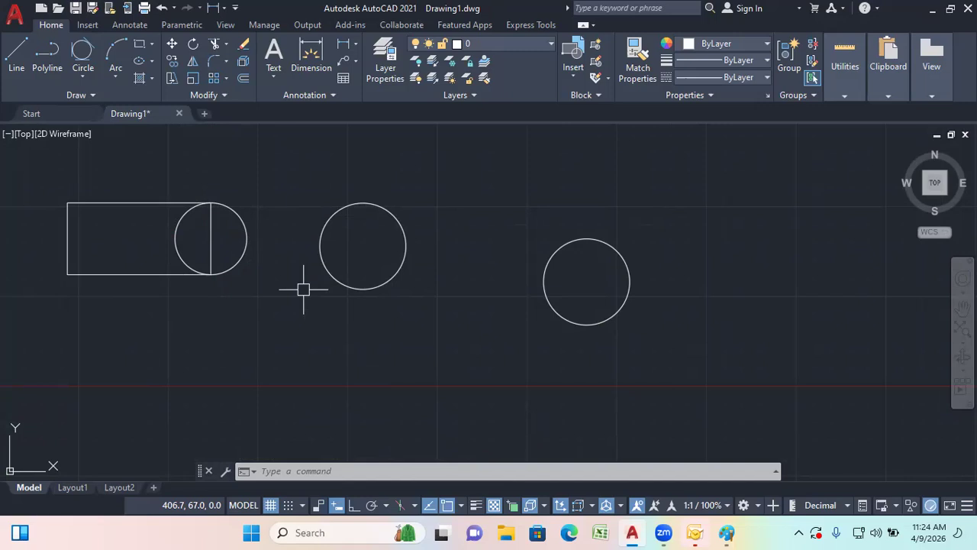
click(77, 75)
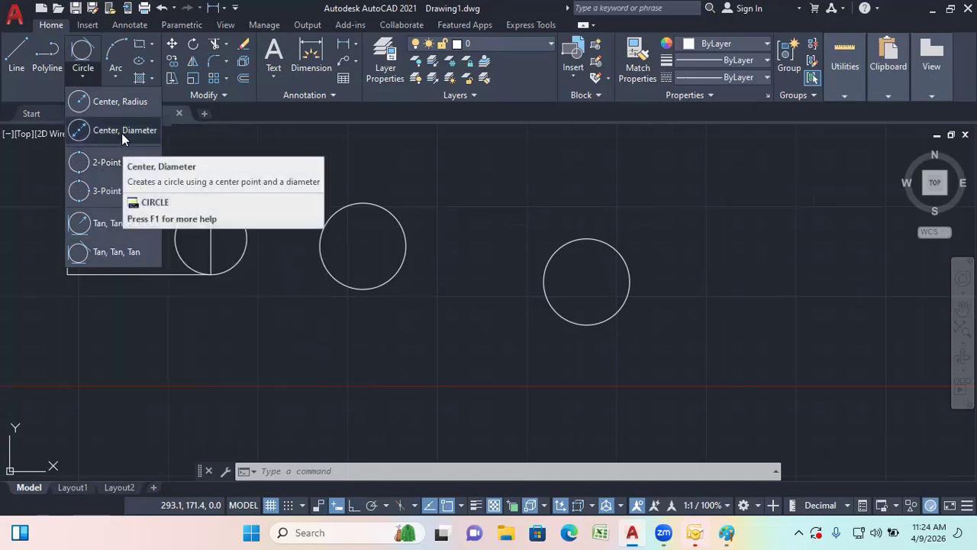
click(82, 77)
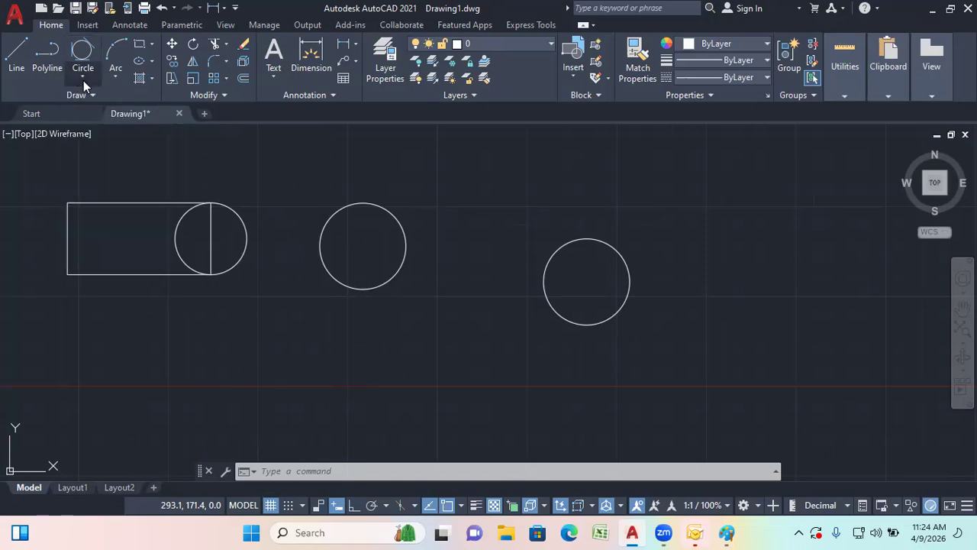
click(584, 324)
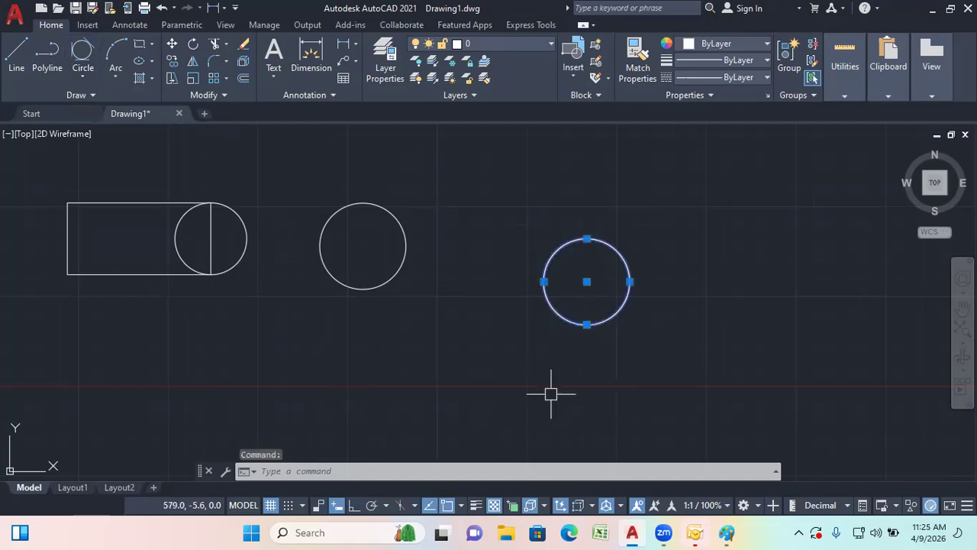
scroll(630, 294, up, 4)
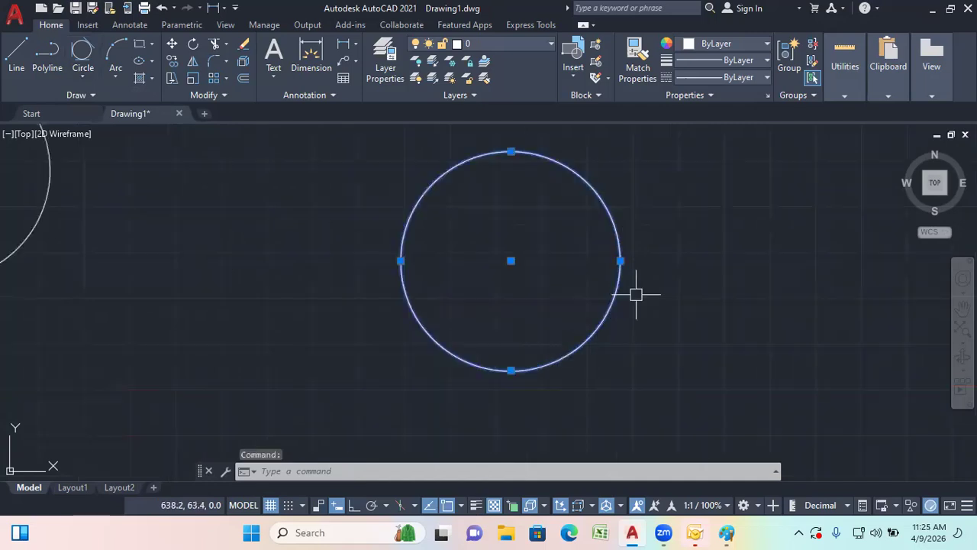
scroll(521, 311, down, 5)
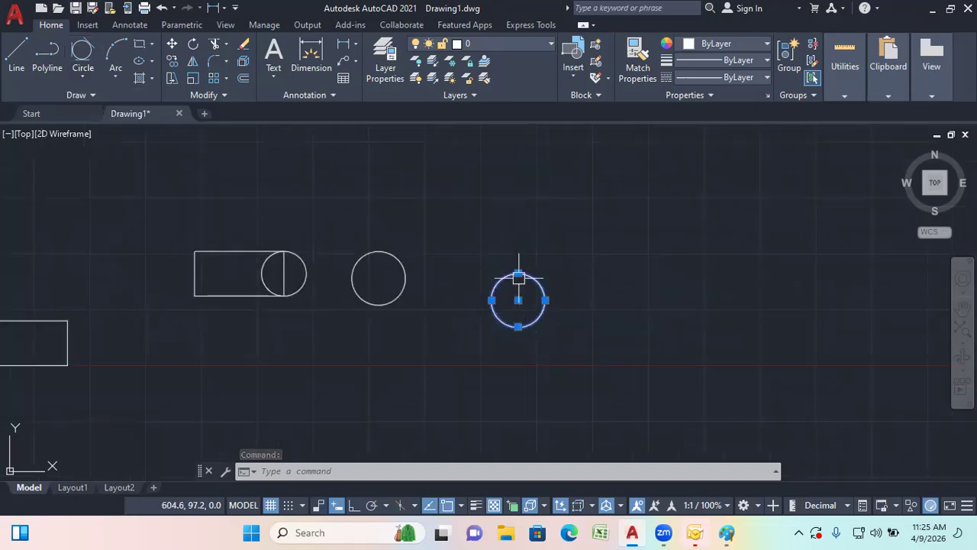
scroll(517, 269, up, 2)
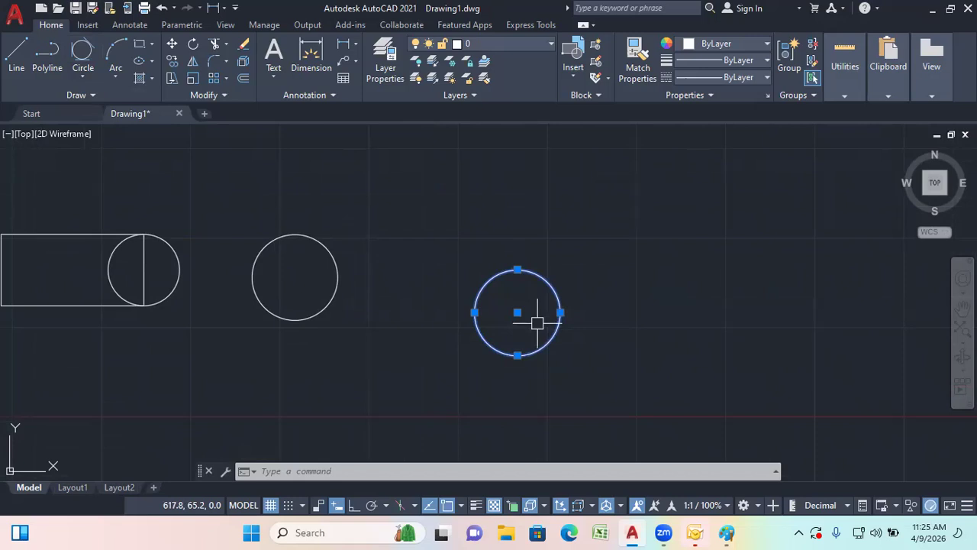
scroll(531, 335, up, 2)
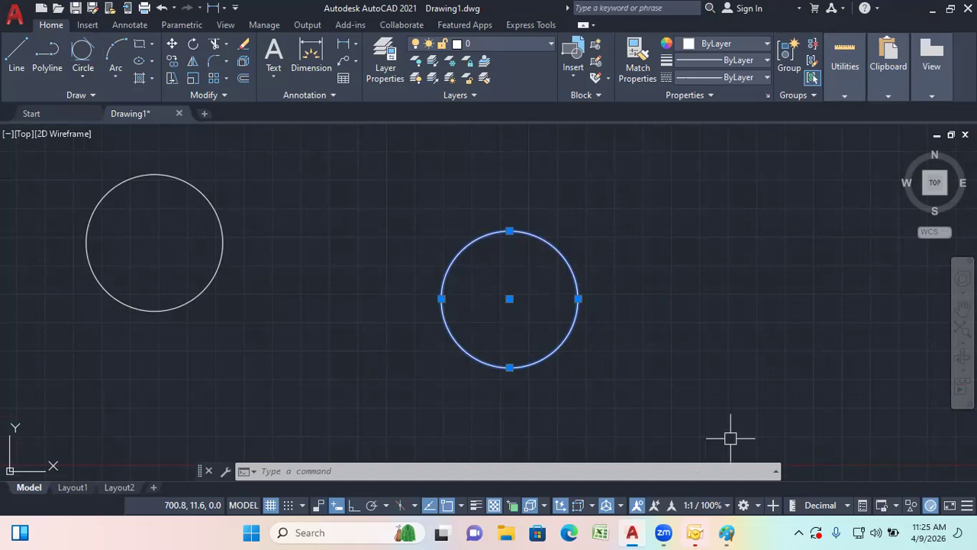
key(Escape)
key(Escape)
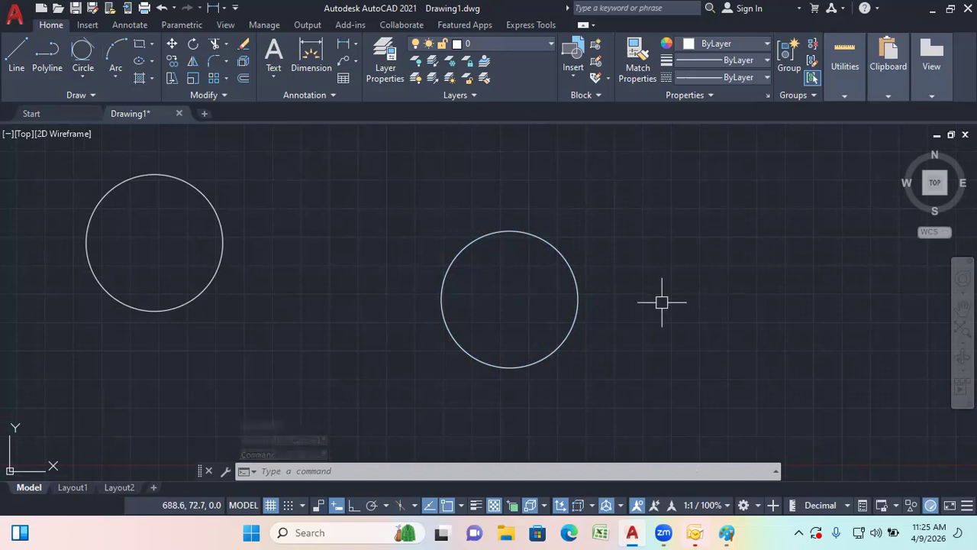
- Move the rightmost circle by its center, with Ortho off, to a free point above and to the right
scroll(318, 257, down, 1)
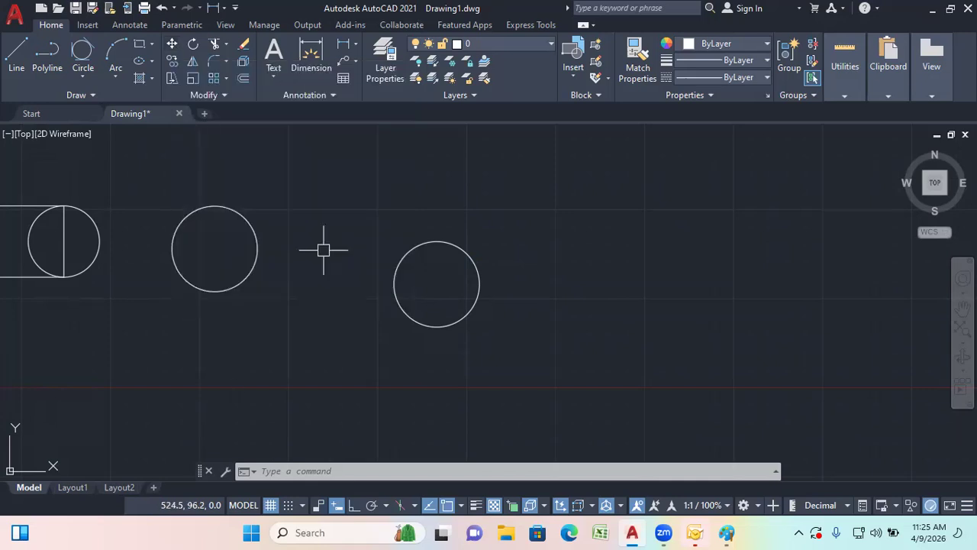
text(M)
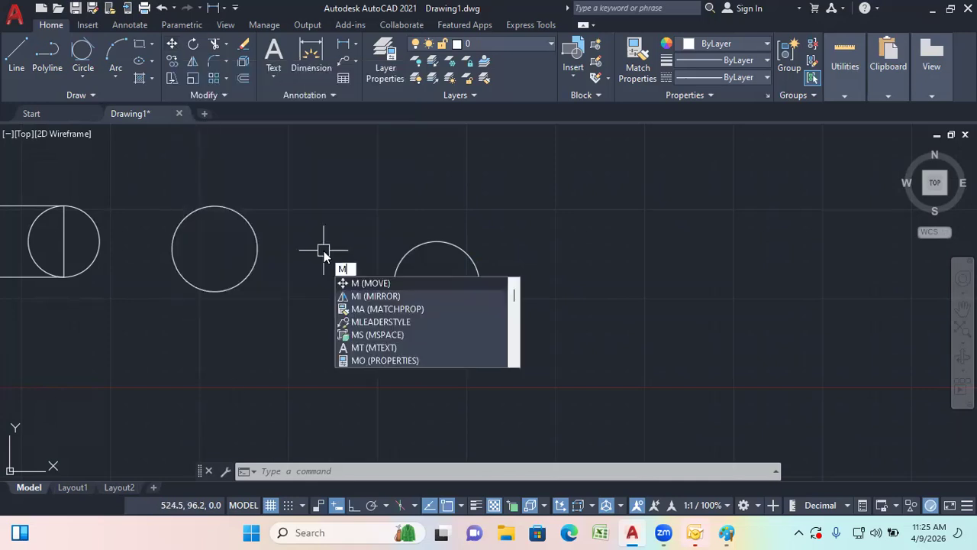
key(Return)
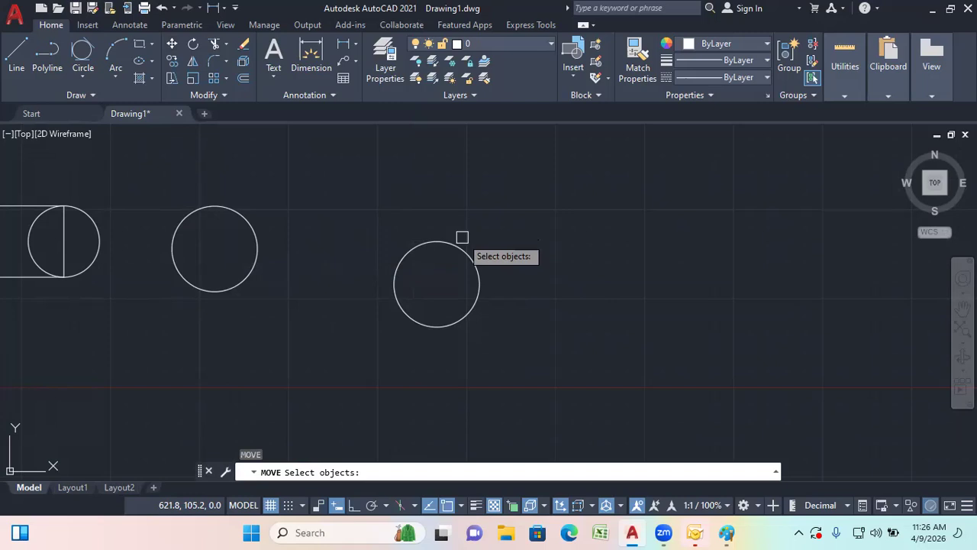
click(474, 265)
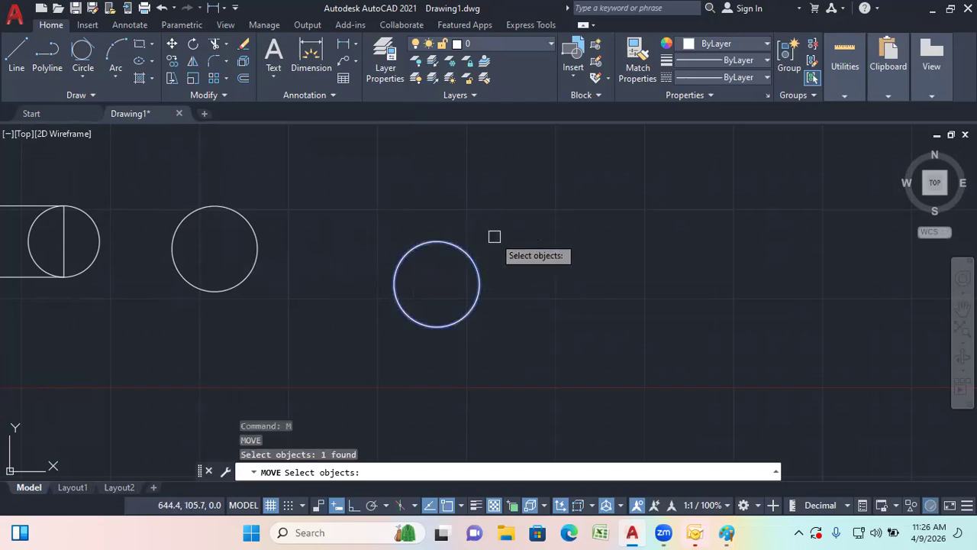
key(Return)
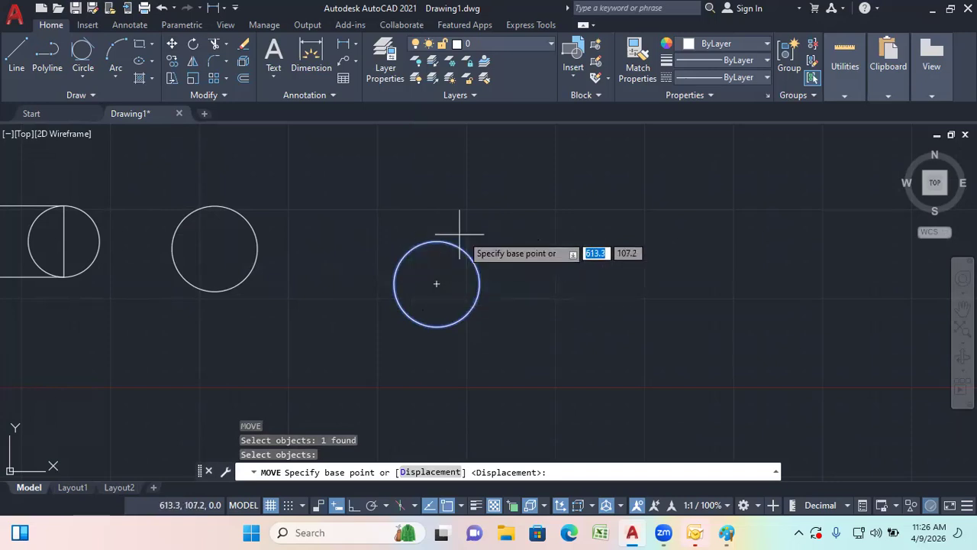
click(437, 283)
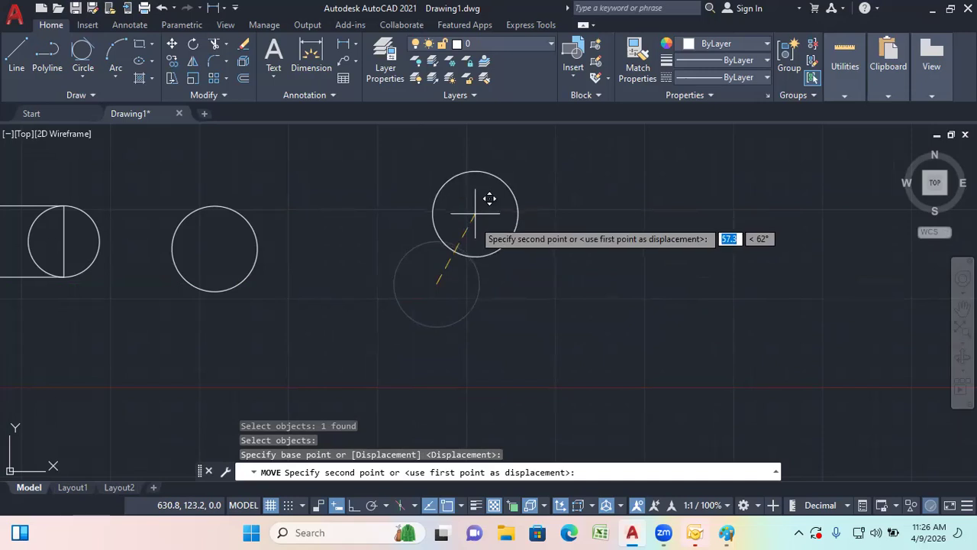
click(355, 506)
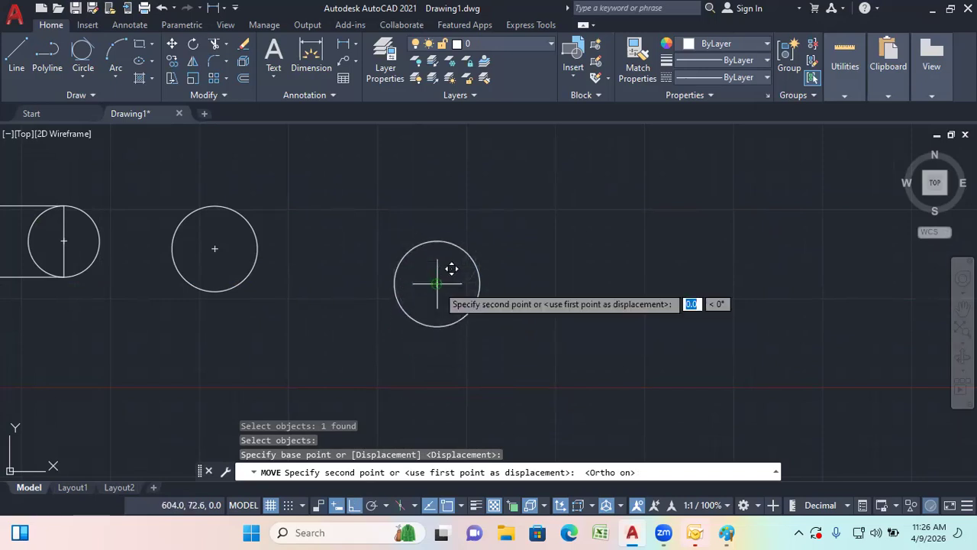
click(354, 505)
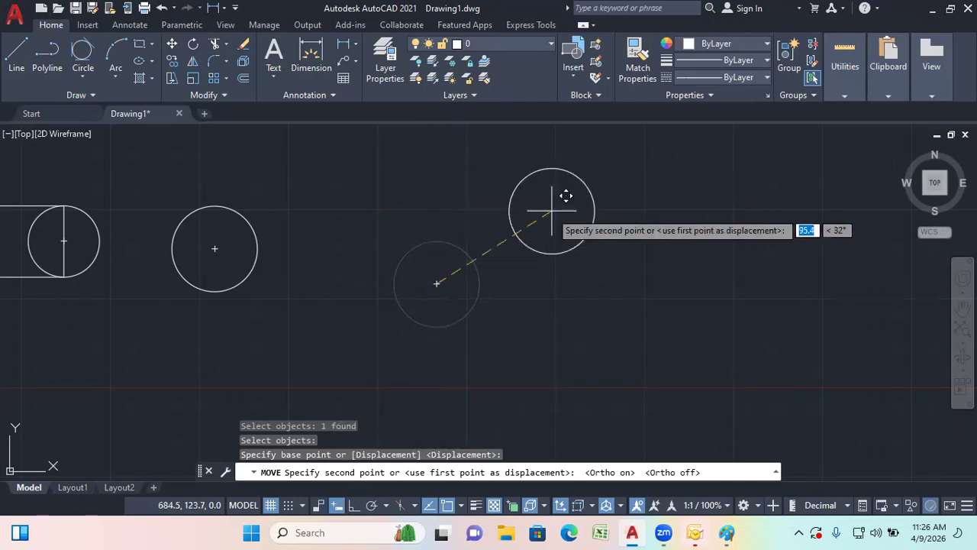
click(504, 203)
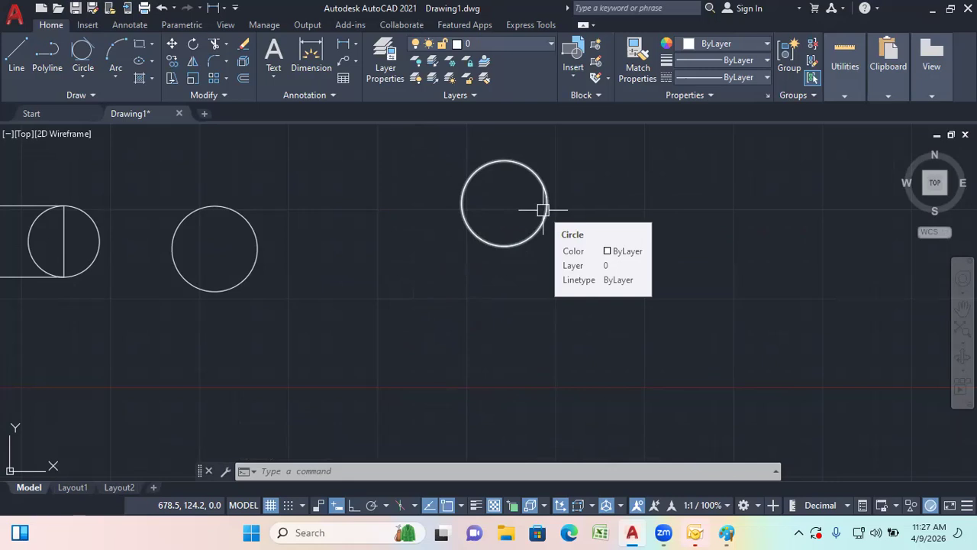
- Move the rightmost circle by its center another 100 units almost horizontally to the right
click(172, 44)
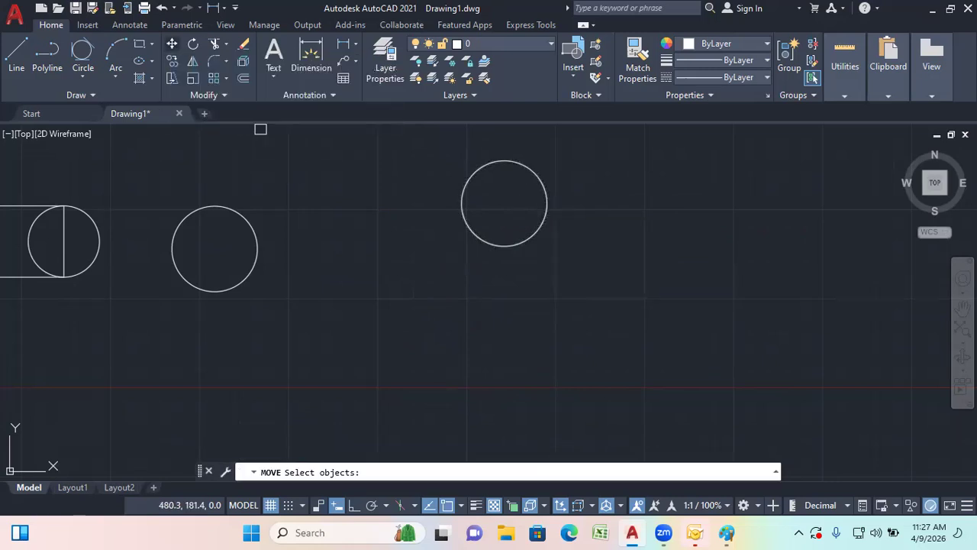
click(540, 225)
key(Return)
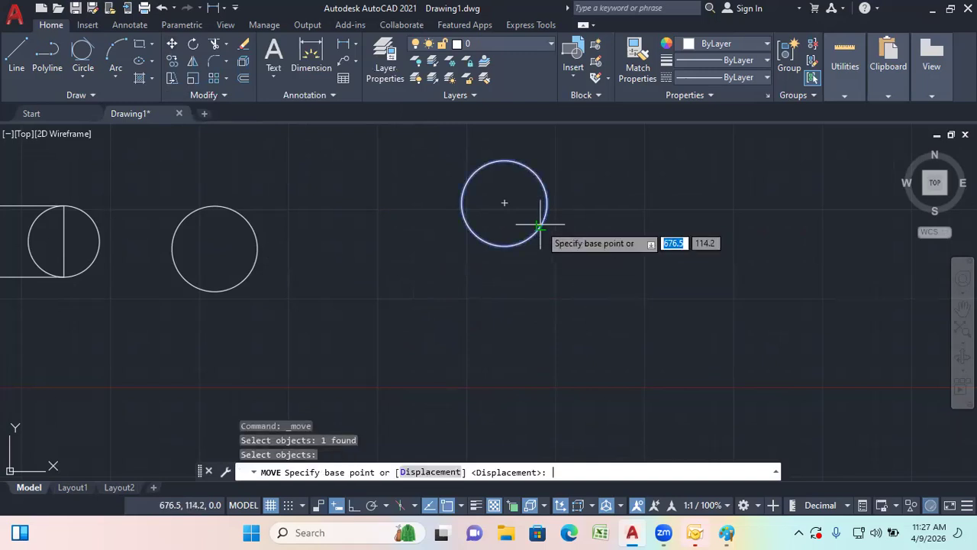
click(506, 201)
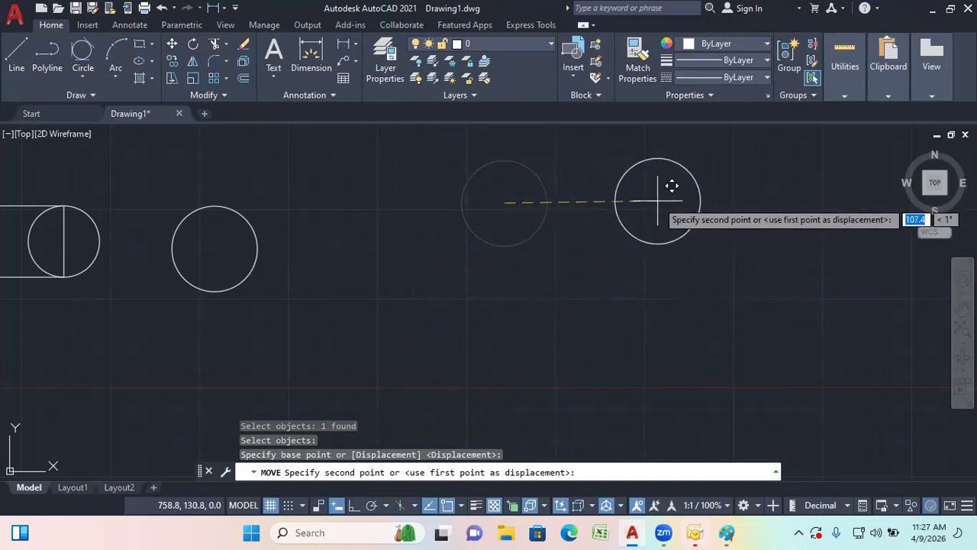
text(100)
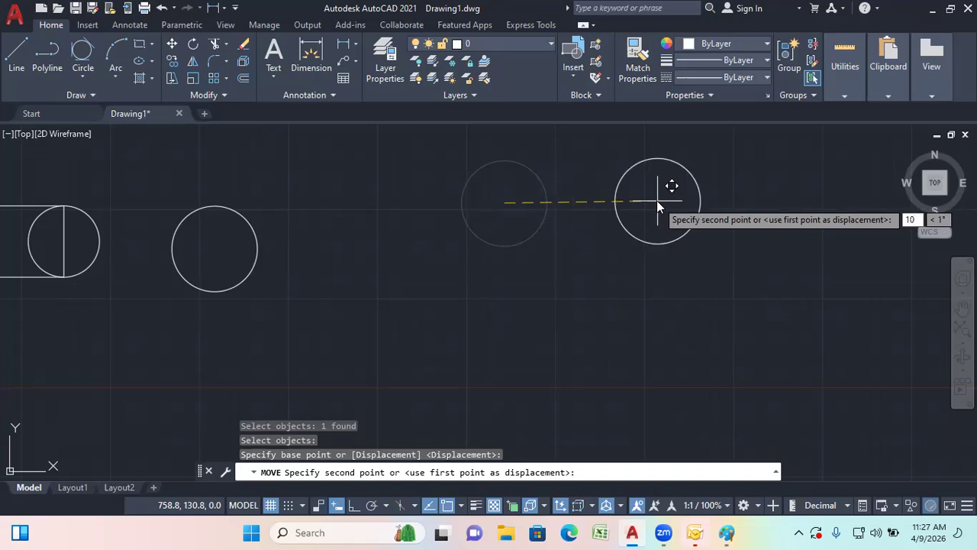
key(Return)
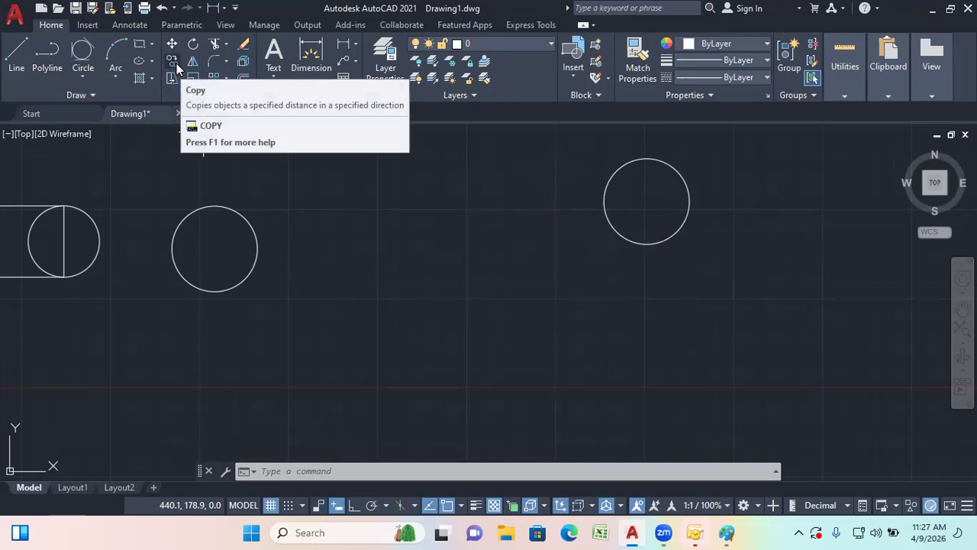
- Copy the circle beside the second rectangle by its center to six free points around and below it
click(174, 66)
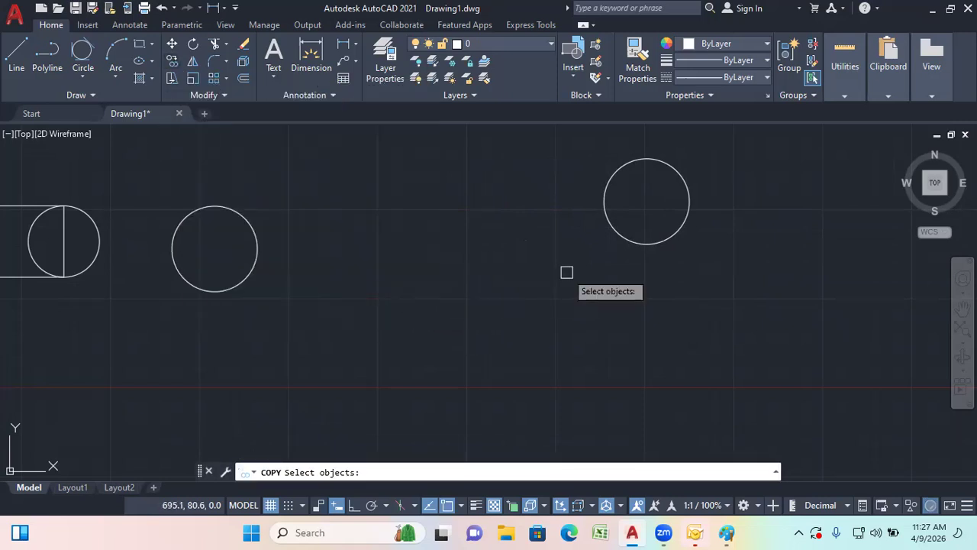
click(220, 207)
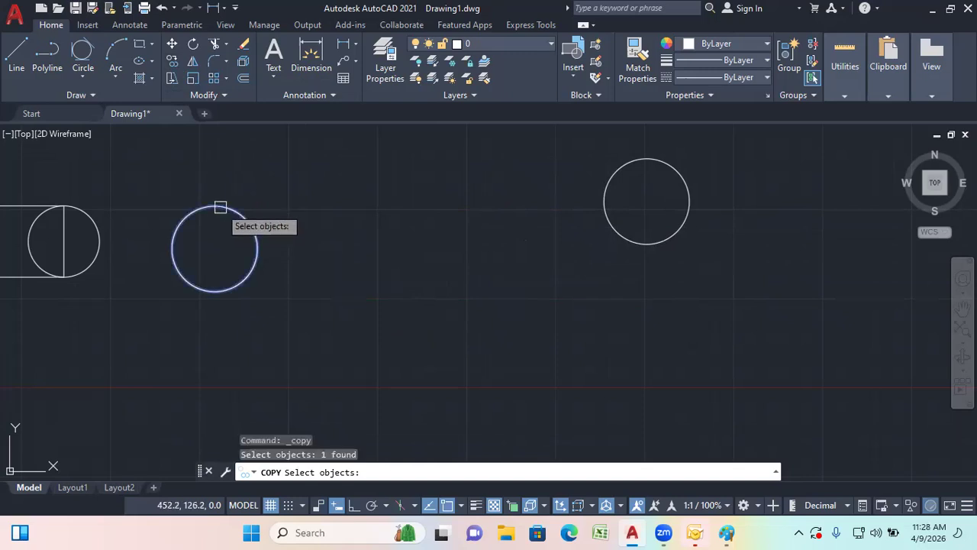
key(Return)
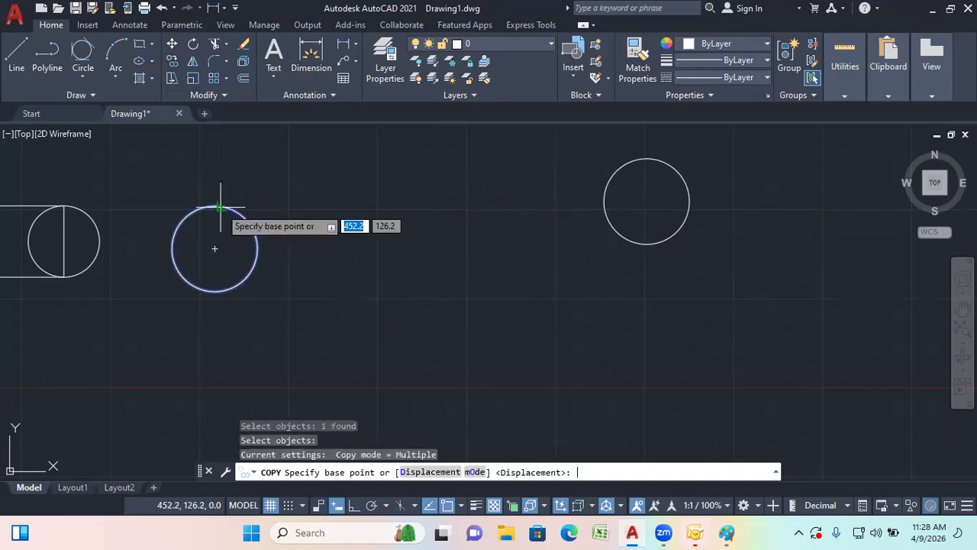
click(215, 248)
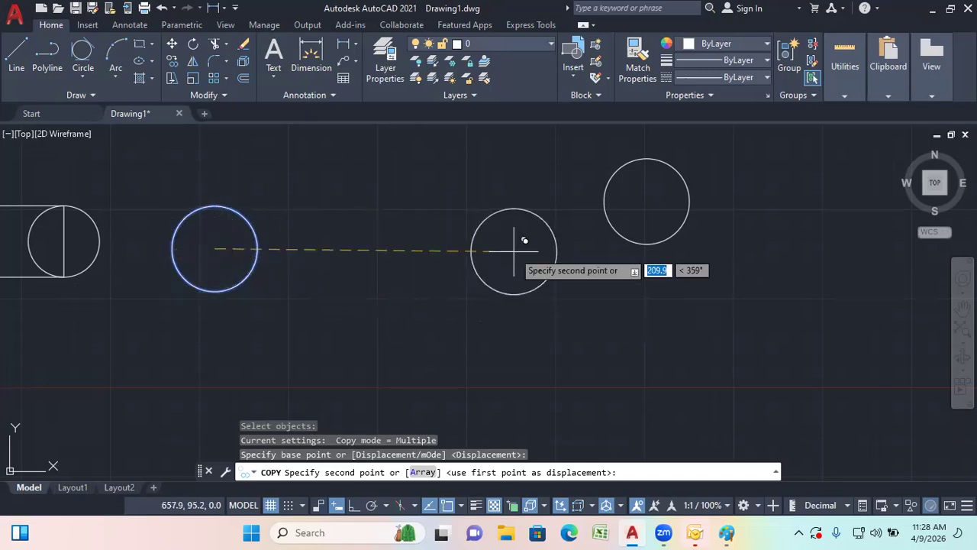
scroll(382, 272, up, 2)
scroll(374, 282, up, 2)
scroll(373, 283, down, 3)
scroll(381, 276, down, 3)
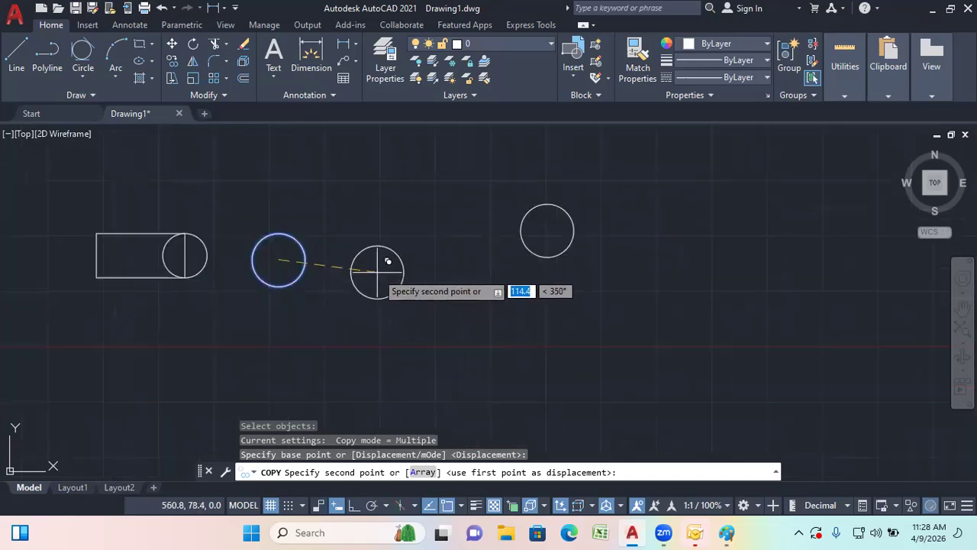
click(323, 198)
click(387, 237)
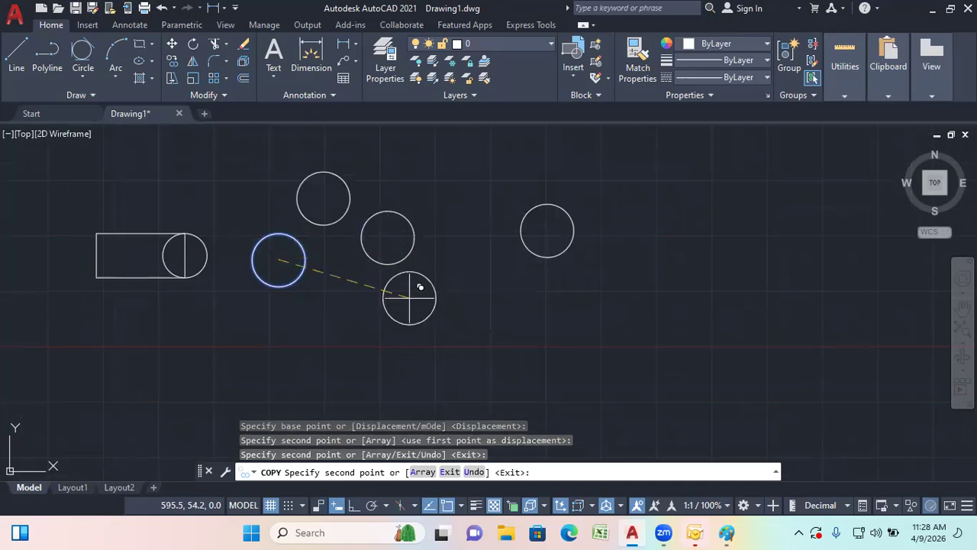
click(410, 298)
click(403, 344)
click(354, 359)
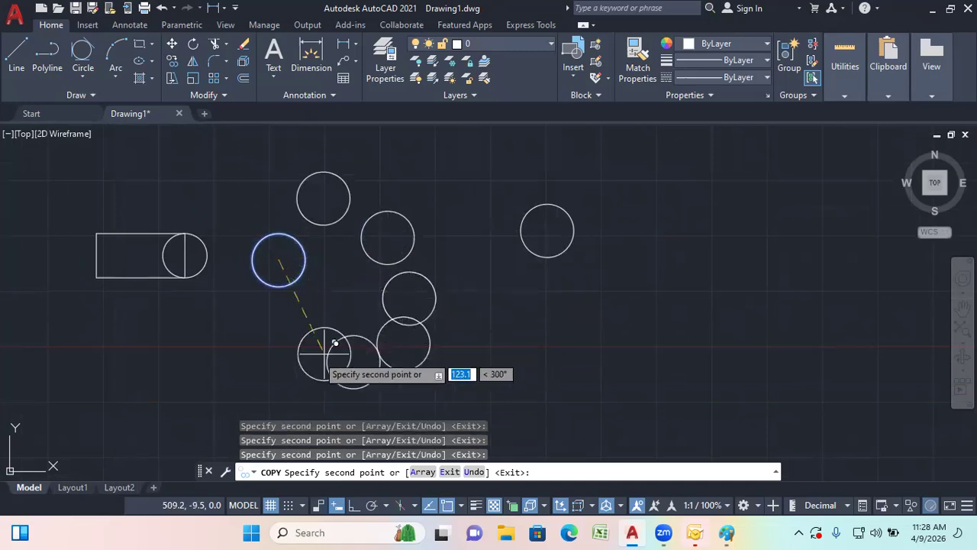
click(279, 366)
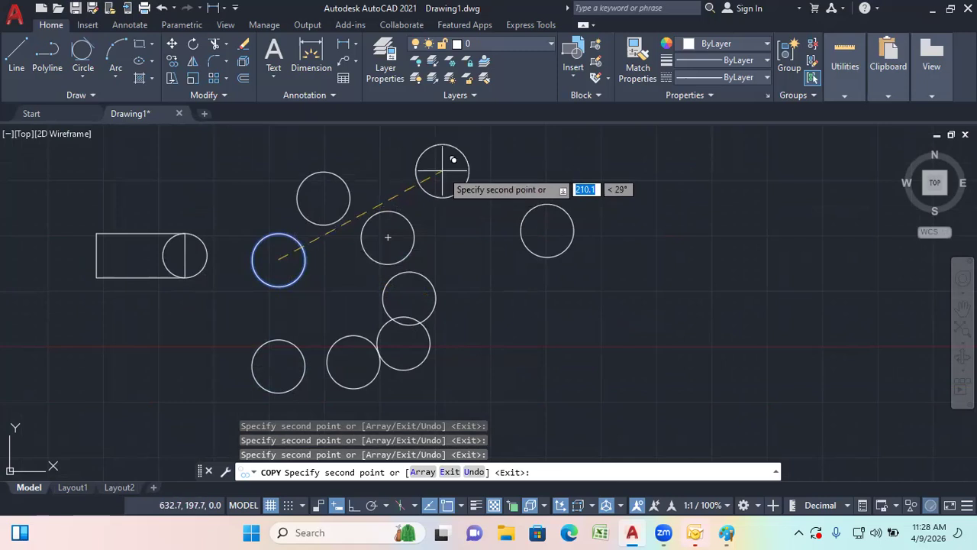
- Place another copy of the circle 240 units away, up and to the right, and further copies at free points to the lower right
text(240)
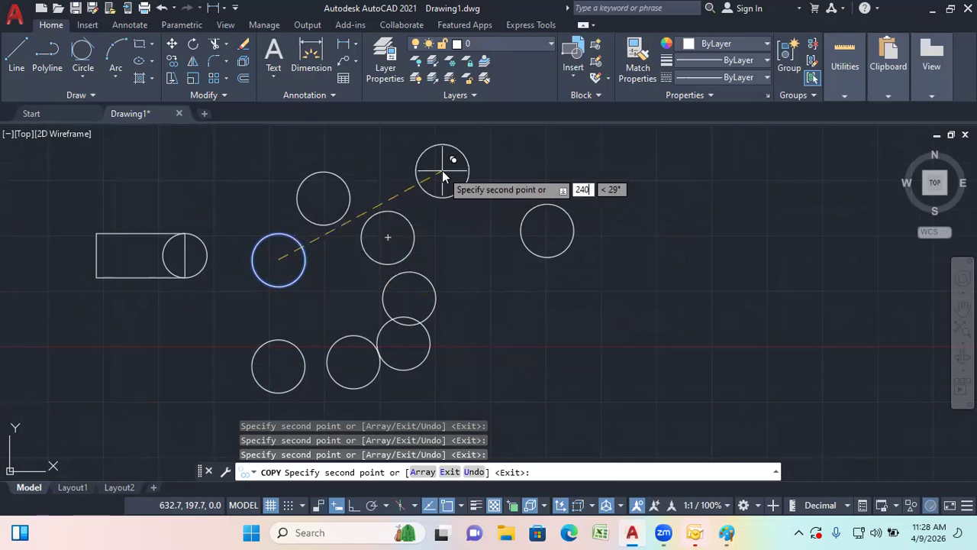
key(Return)
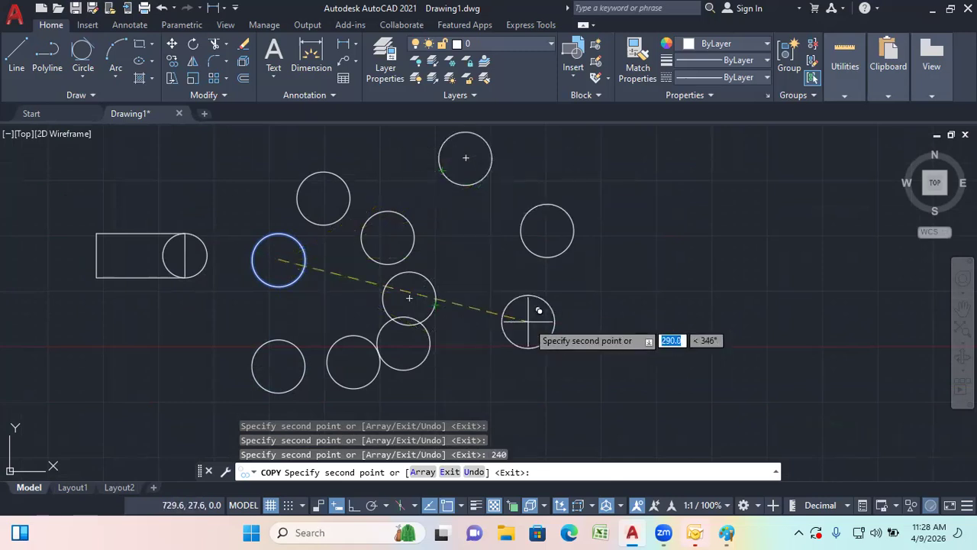
click(529, 322)
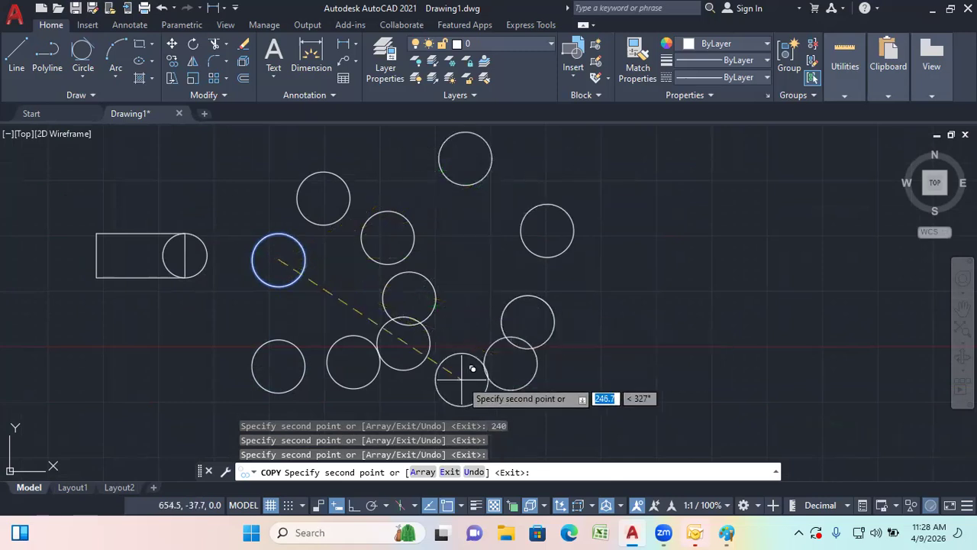
key(Escape)
key(Escape)
key(Escape)
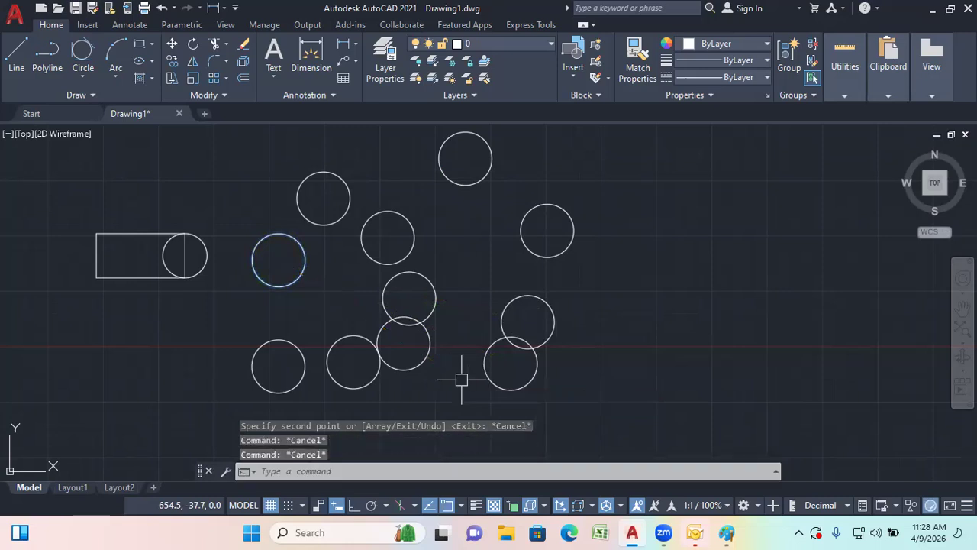
- Delete the circle copies between the original circle and the rightmost one, keeping the copy directly below the original
click(582, 405)
click(350, 271)
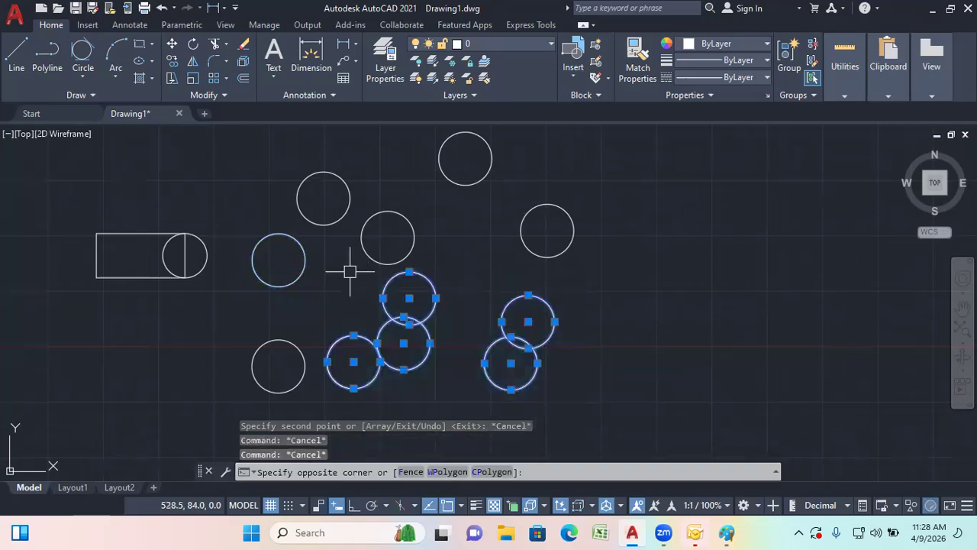
key(Delete)
click(466, 290)
click(340, 172)
key(Delete)
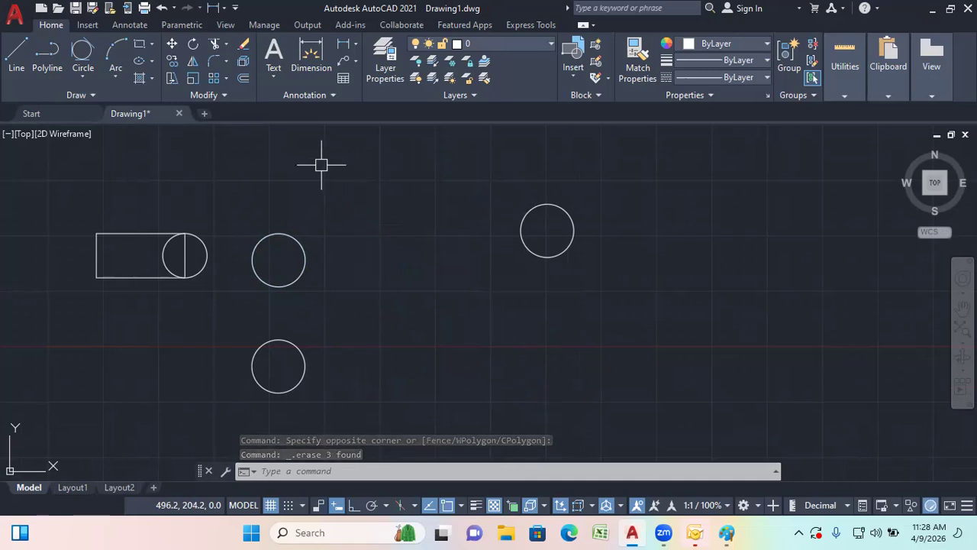
click(224, 46)
click(224, 46)
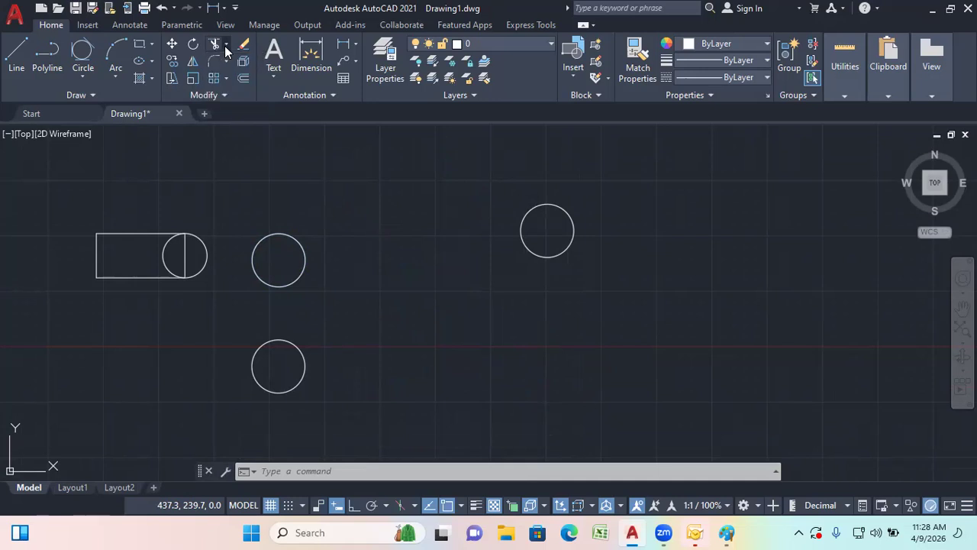
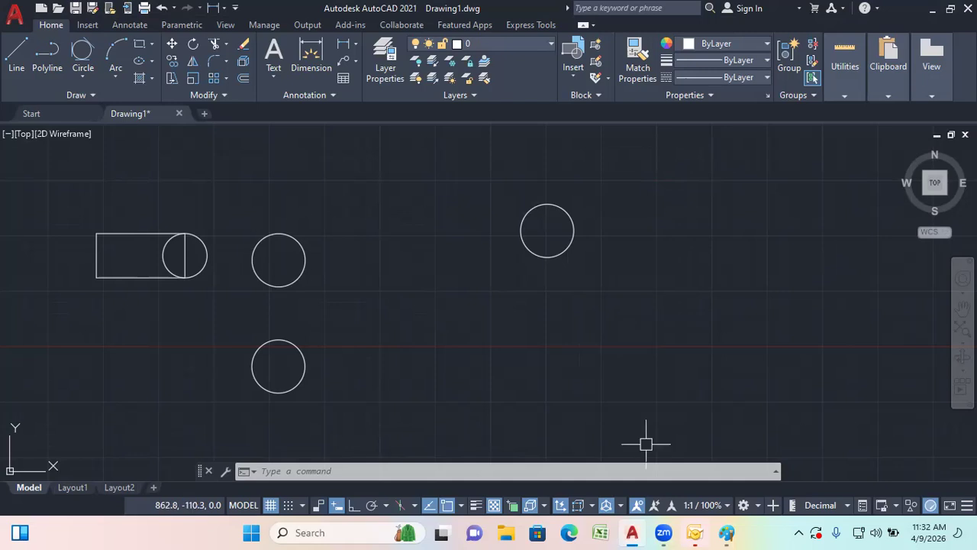
- Delete the four remaining circles, keeping the second rectangle
click(640, 418)
click(195, 194)
key(Delete)
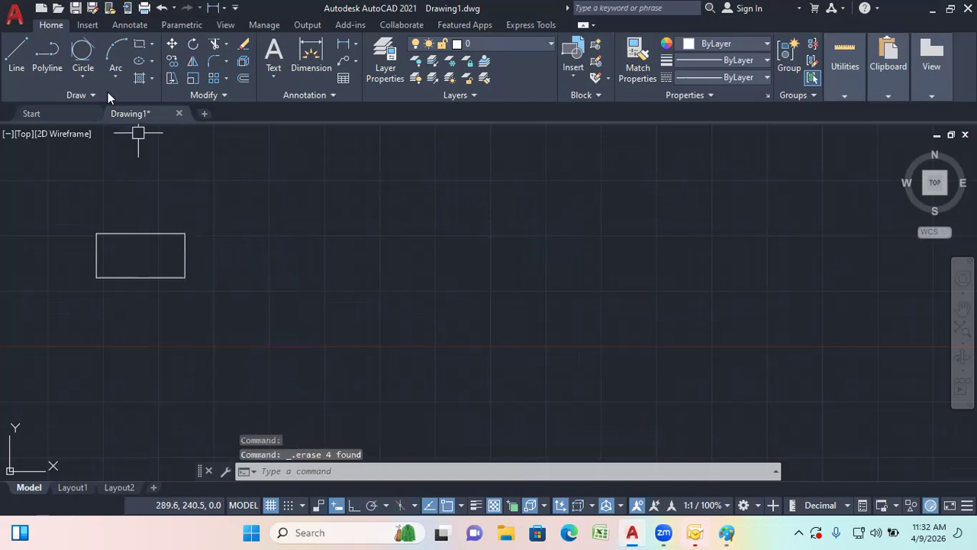
- Start a polyline at a free point above the rectangles and, with Ortho on, draw its first segment 100 units to the right
click(50, 68)
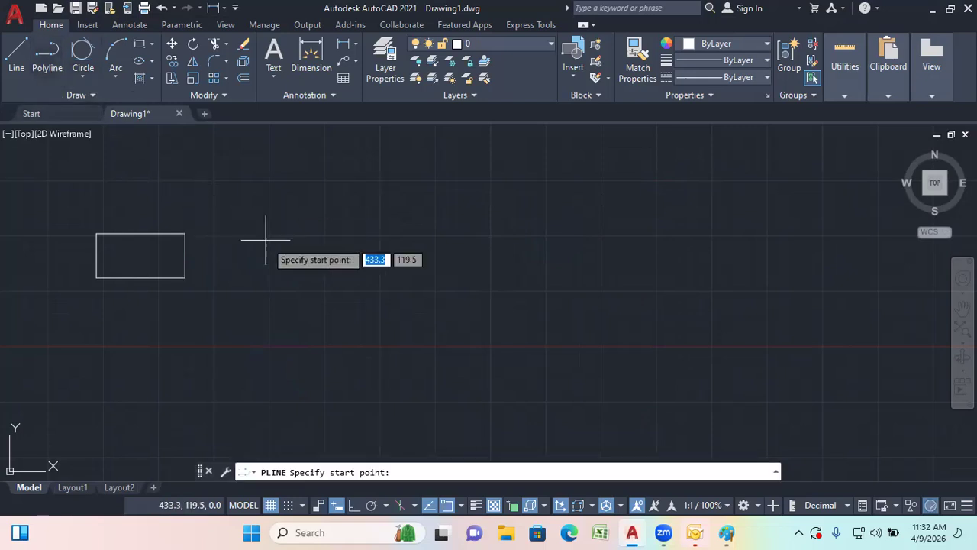
scroll(258, 383, down, 2)
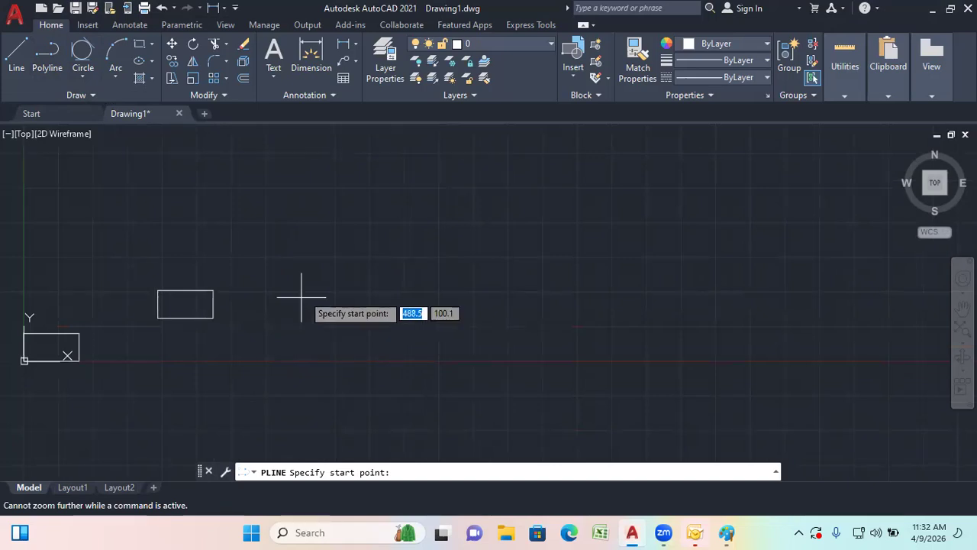
scroll(340, 175, up, 3)
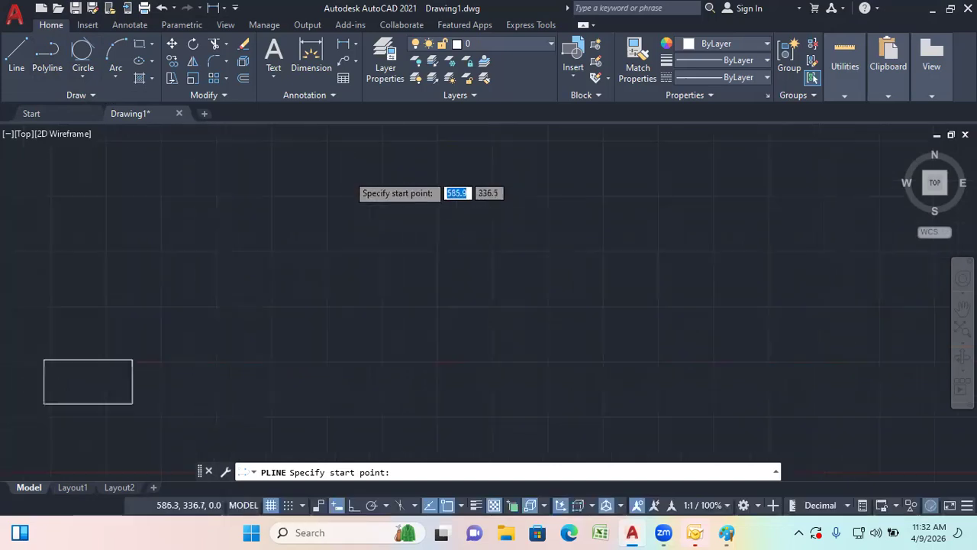
click(356, 183)
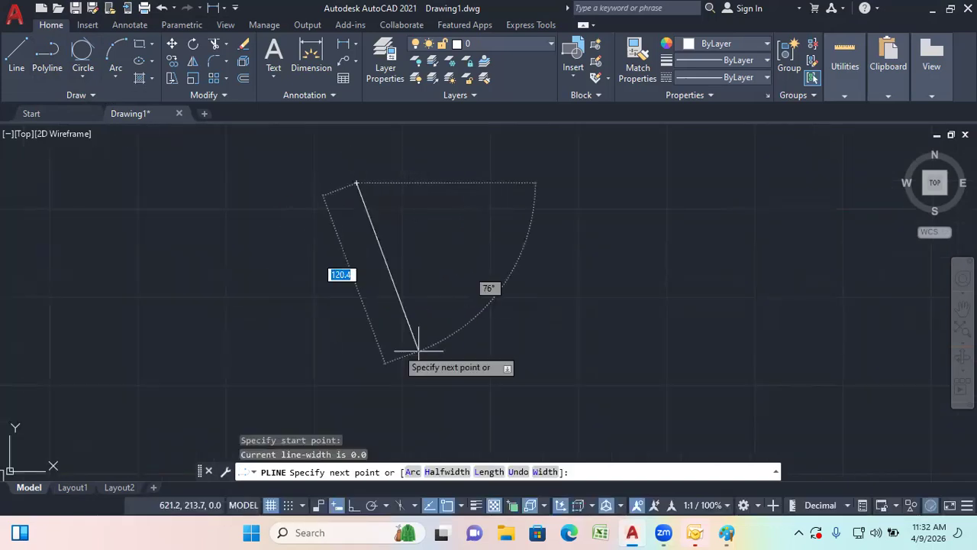
click(354, 505)
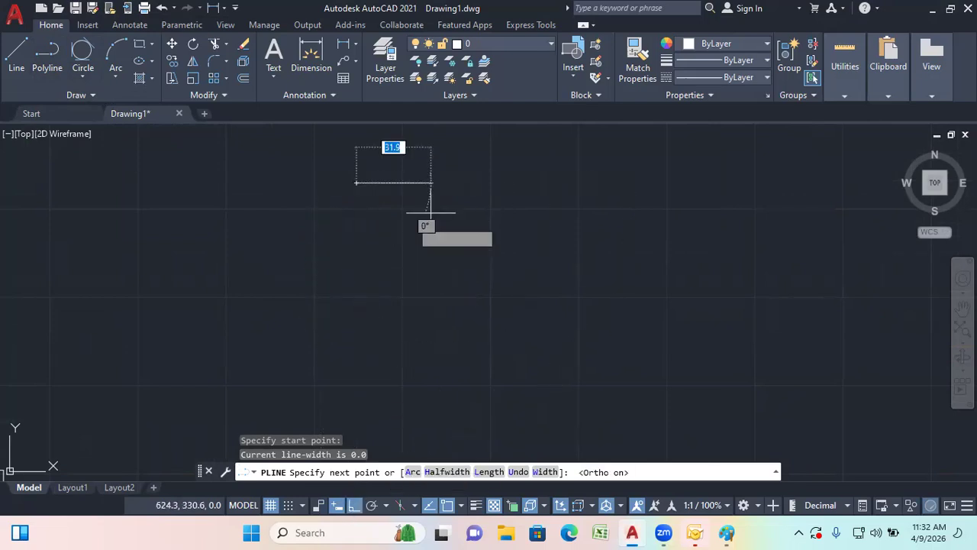
scroll(402, 246, down, 5)
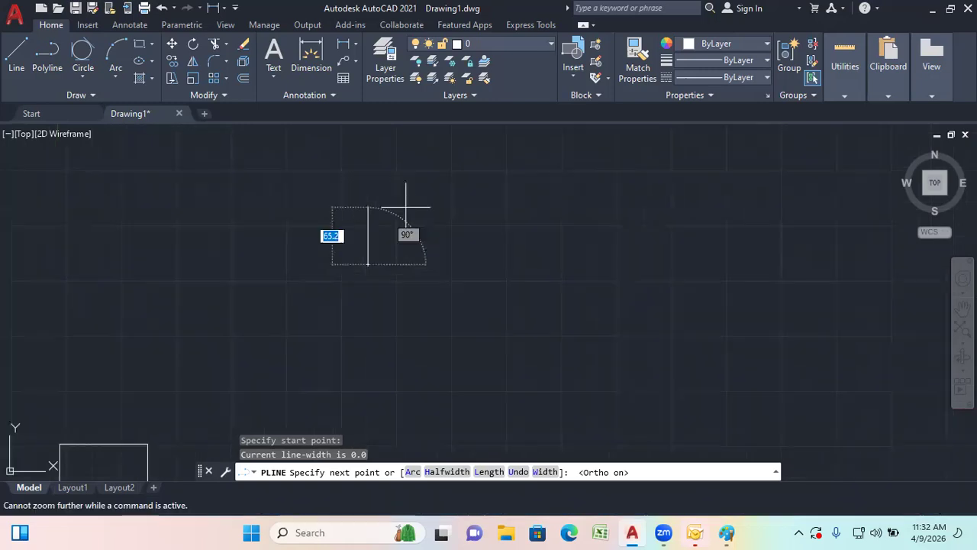
scroll(481, 202, up, 2)
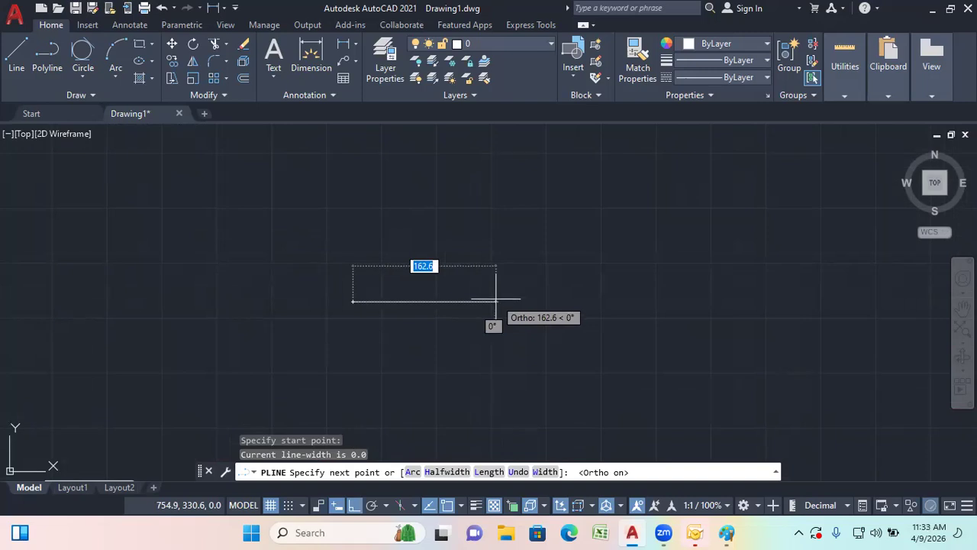
text(100)
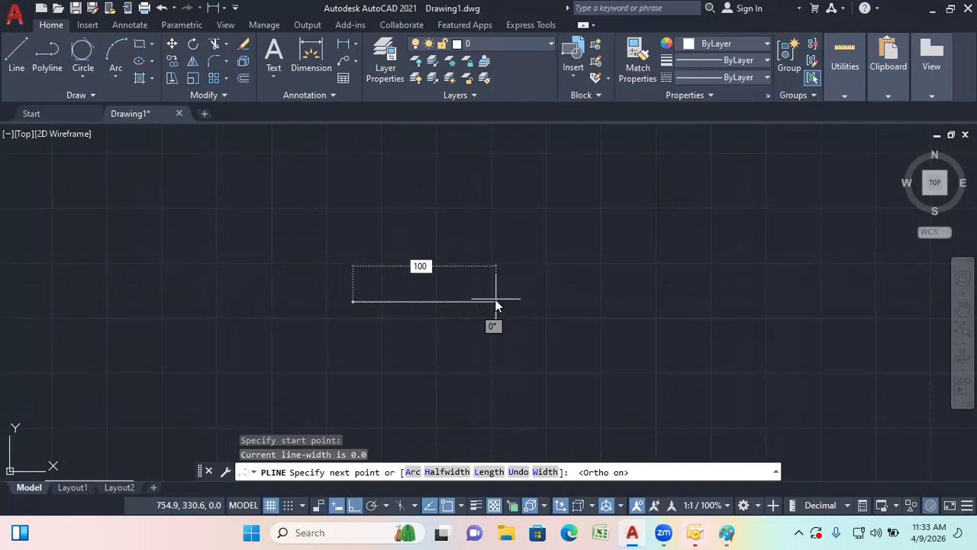
key(Return)
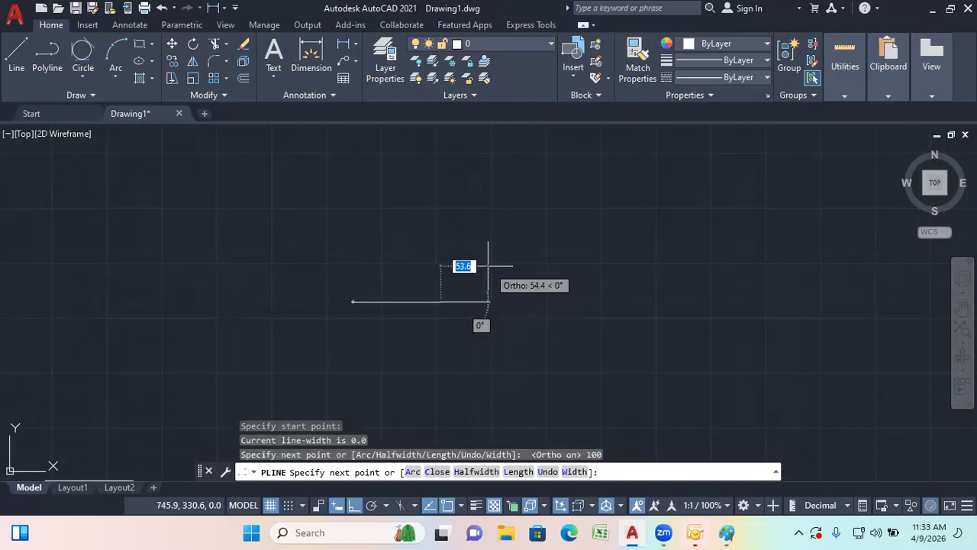
- Continue the polyline 20 units up, 40 units left and 100 units up
scroll(449, 303, up, 3)
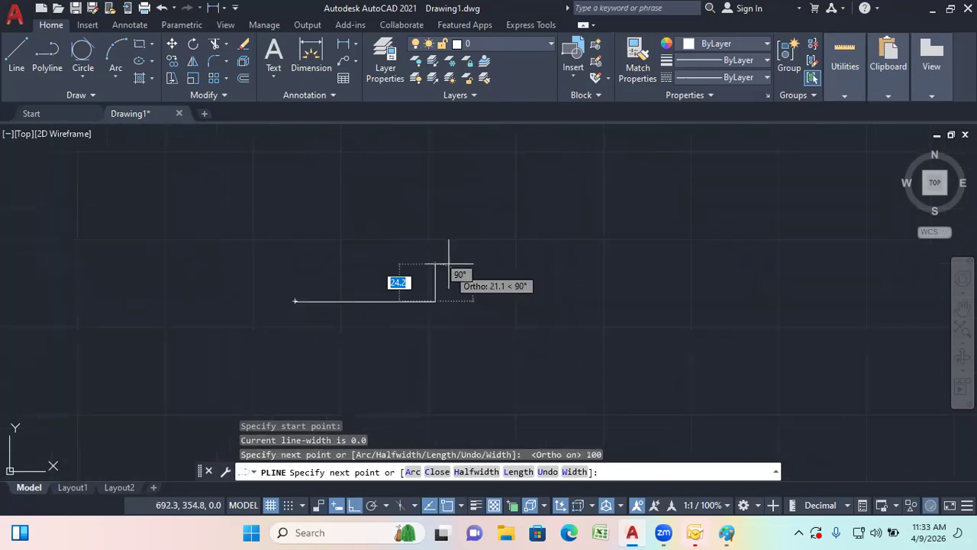
text(20)
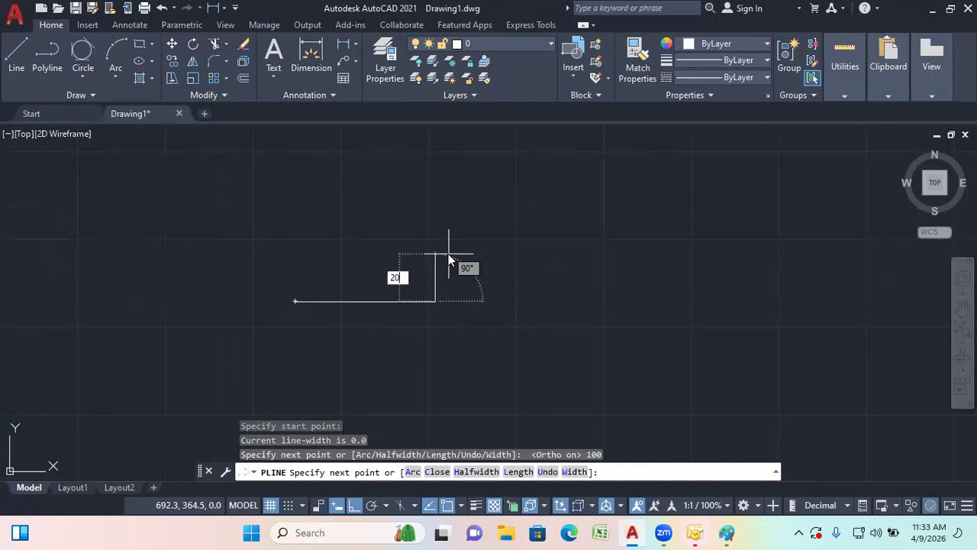
key(Return)
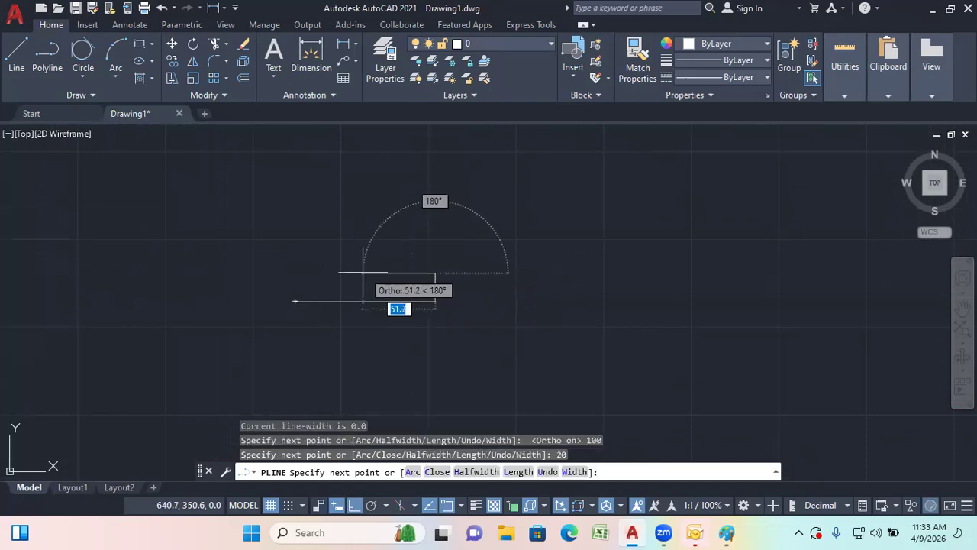
text(40)
key(Return)
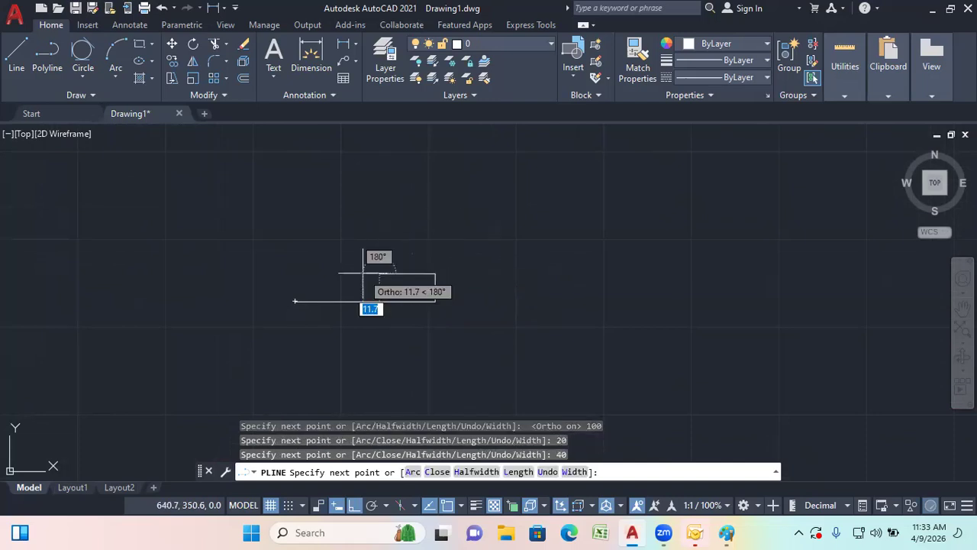
text(10)
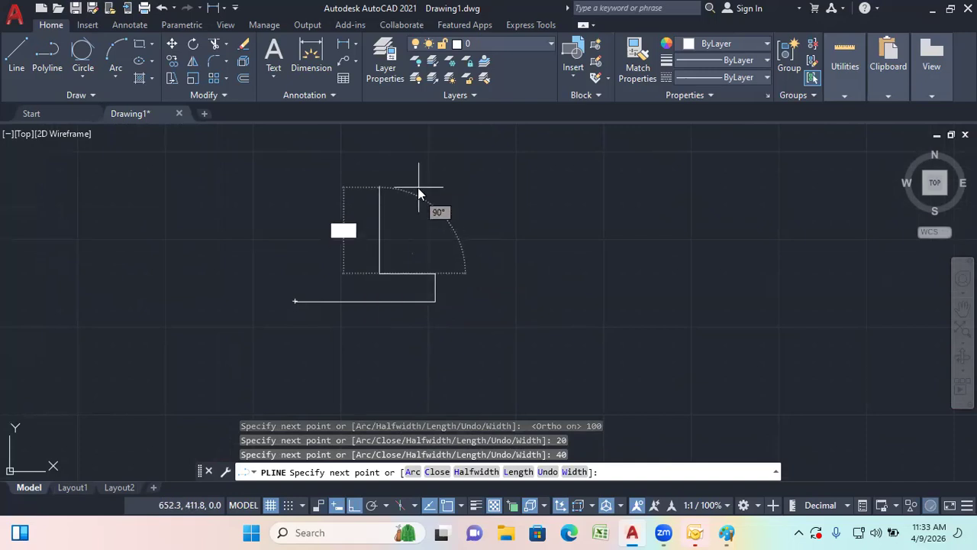
text(0)
key(Return)
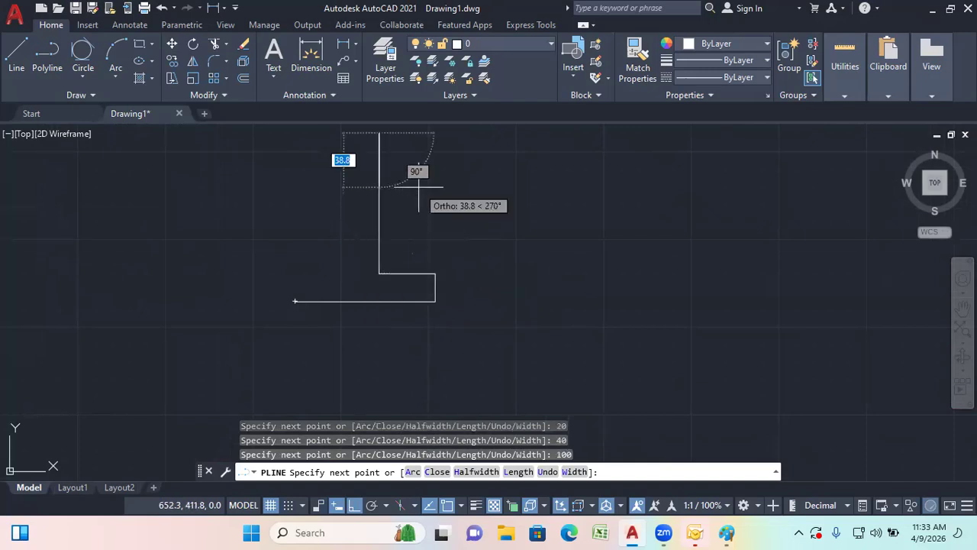
- Extend the polyline from its upper end 40 units right and 20 units up
scroll(400, 265, down, 3)
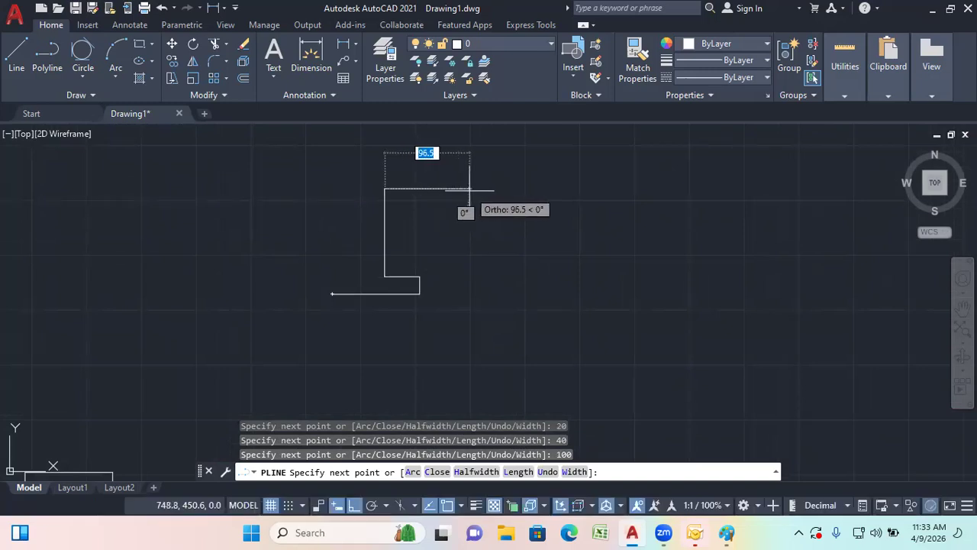
text(40)
key(Return)
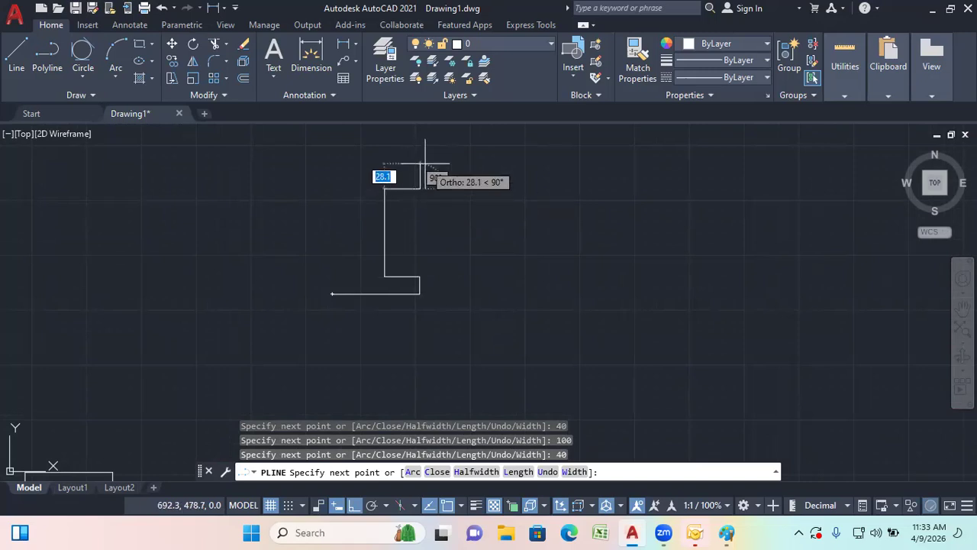
text(20)
key(Return)
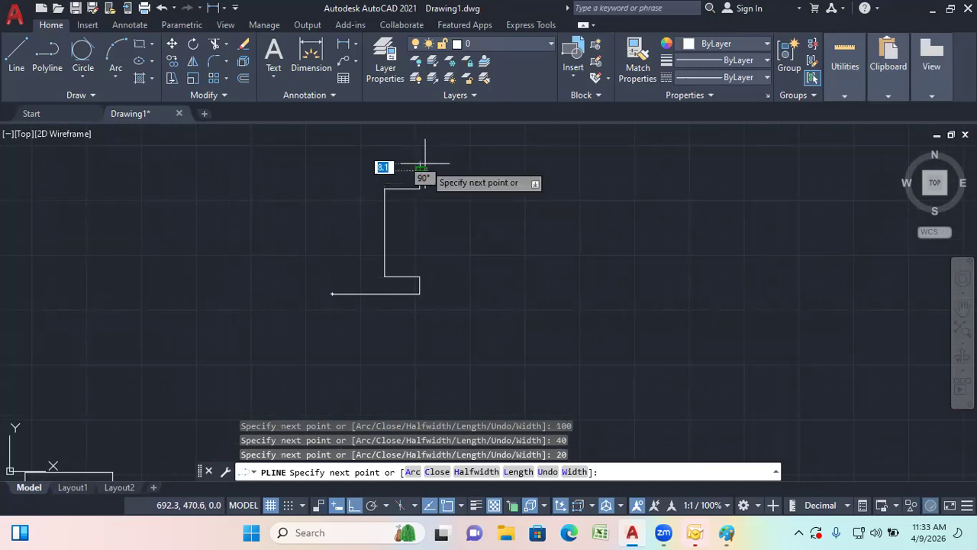
- Continue the polyline 100 units left, 20 units down and 40 units right to form the upper flange
text(100)
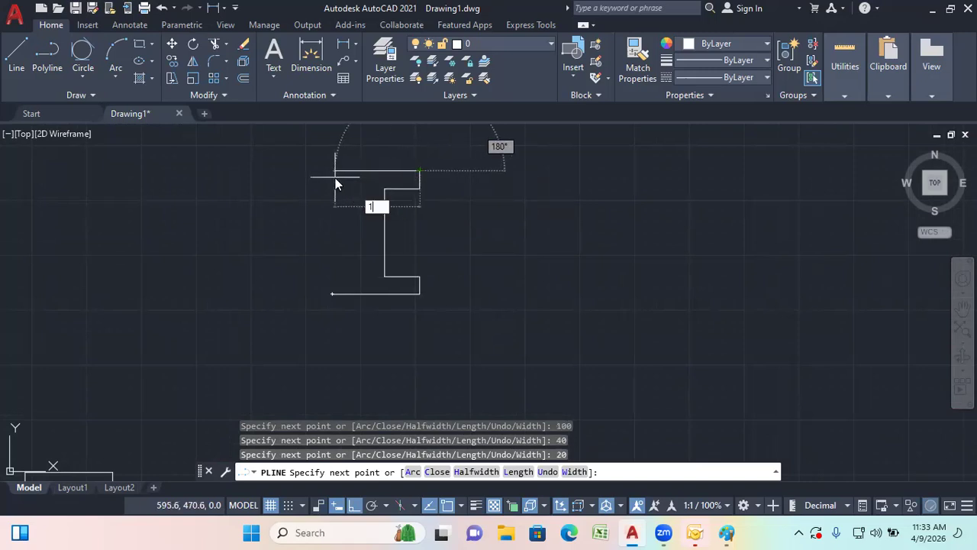
key(Return)
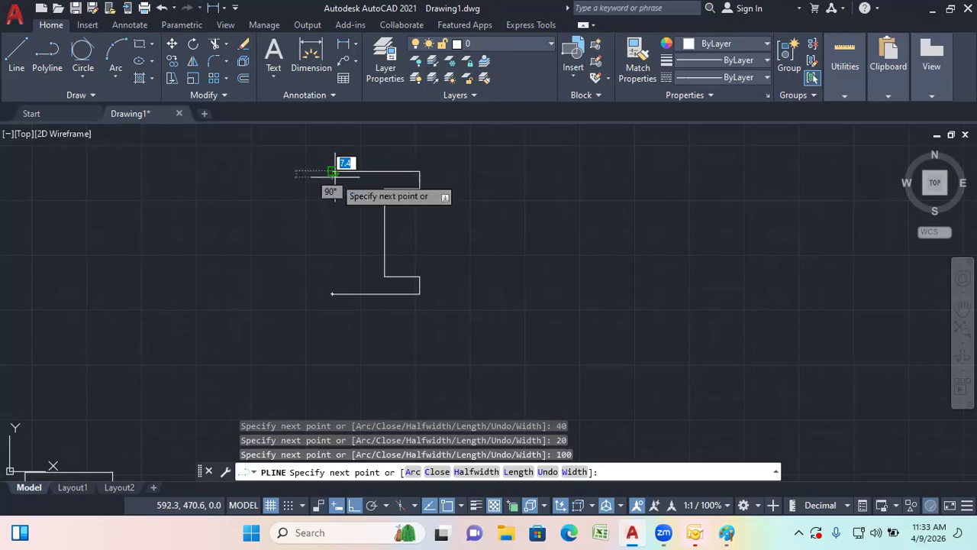
text(20)
key(Return)
text(40)
key(Return)
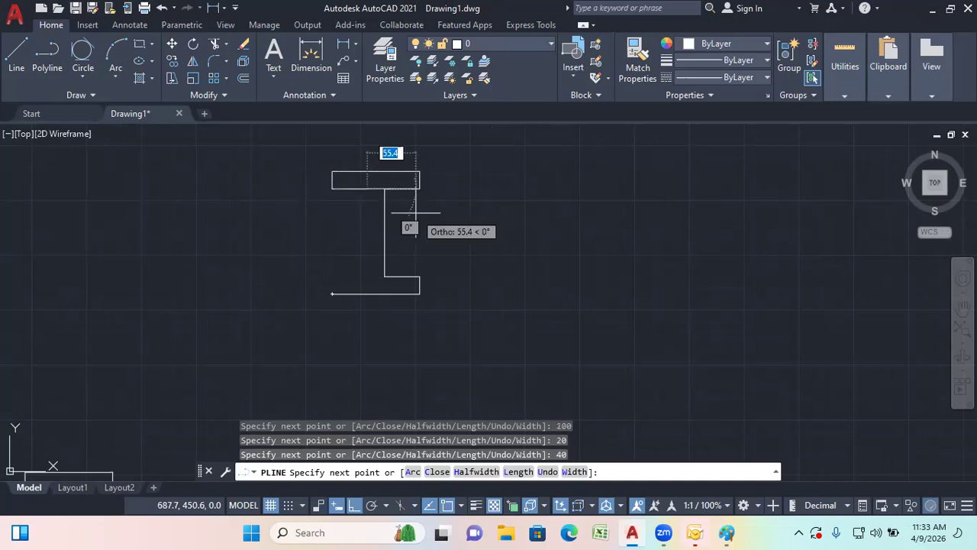
- Complete the I-shaped profile with segments 100 units down, 40 units left and 20 units down, and end the polyline
text(100)
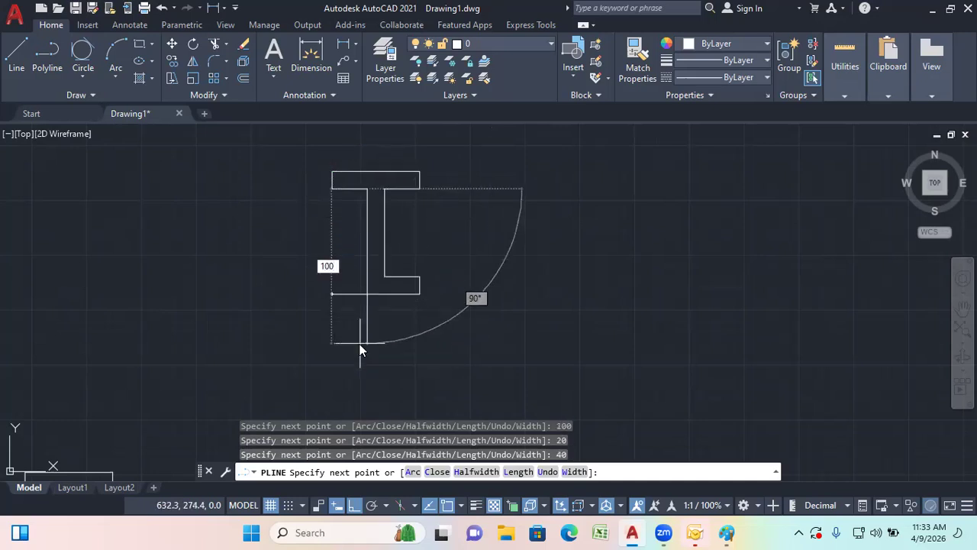
key(Return)
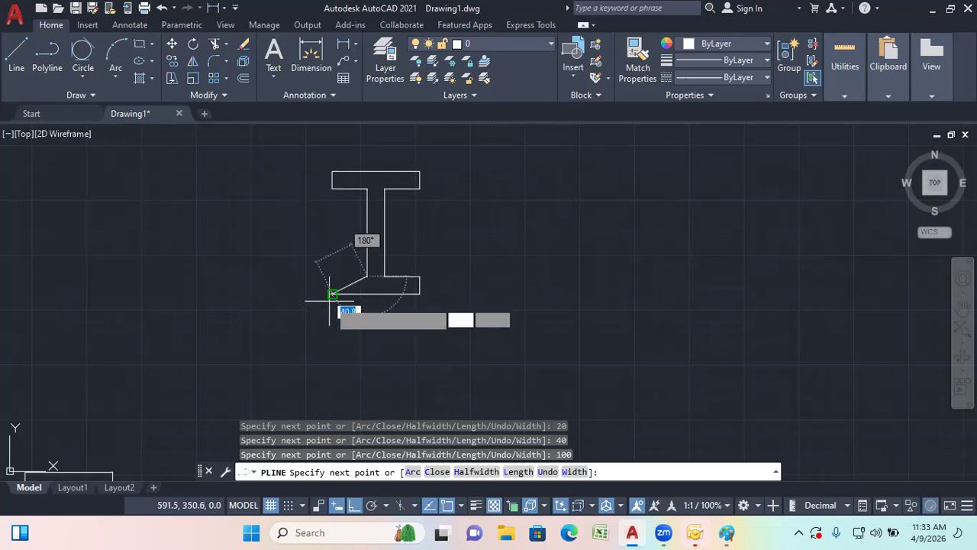
text(40)
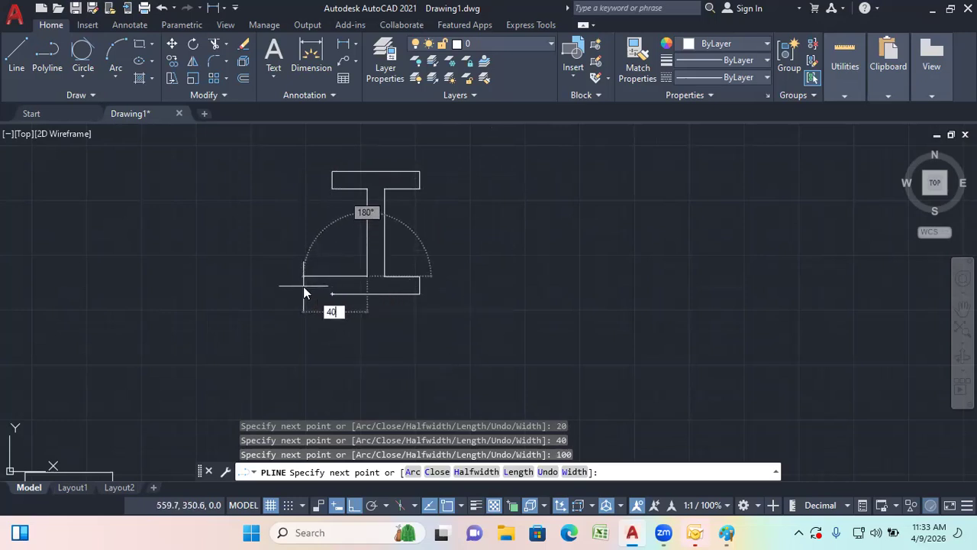
key(Return)
text(20)
key(Return)
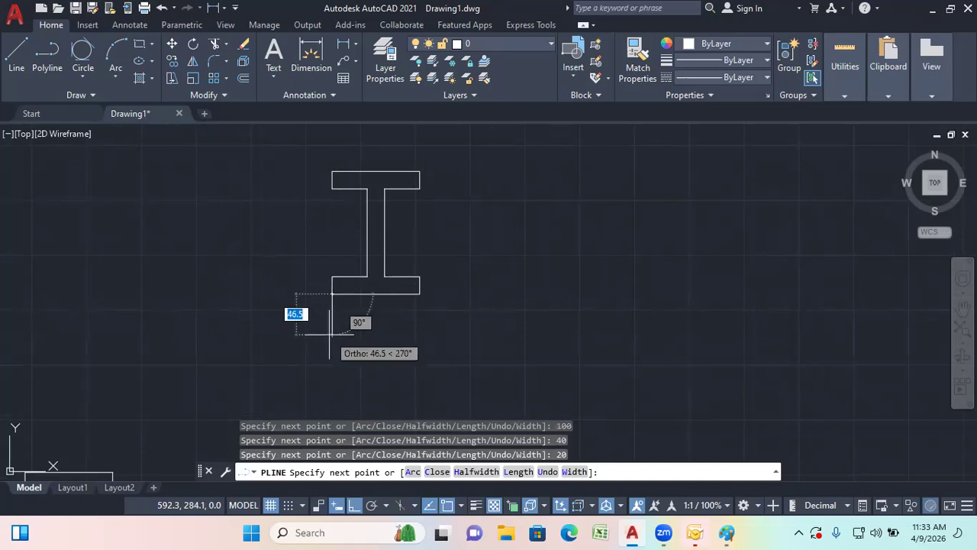
key(Escape)
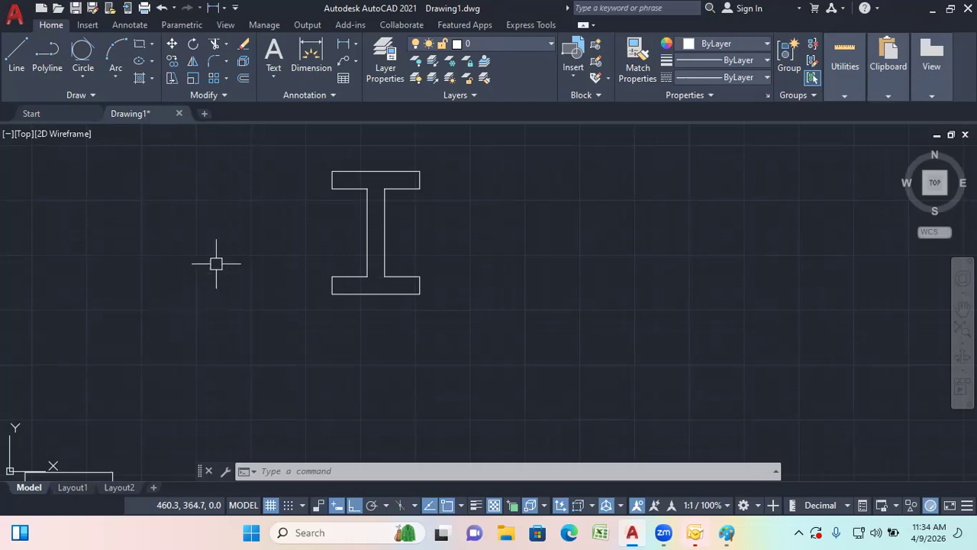
- Switch to Paint and mark the triangle's three interior angles with small freehand pencil arcs
mouse_move(632, 532)
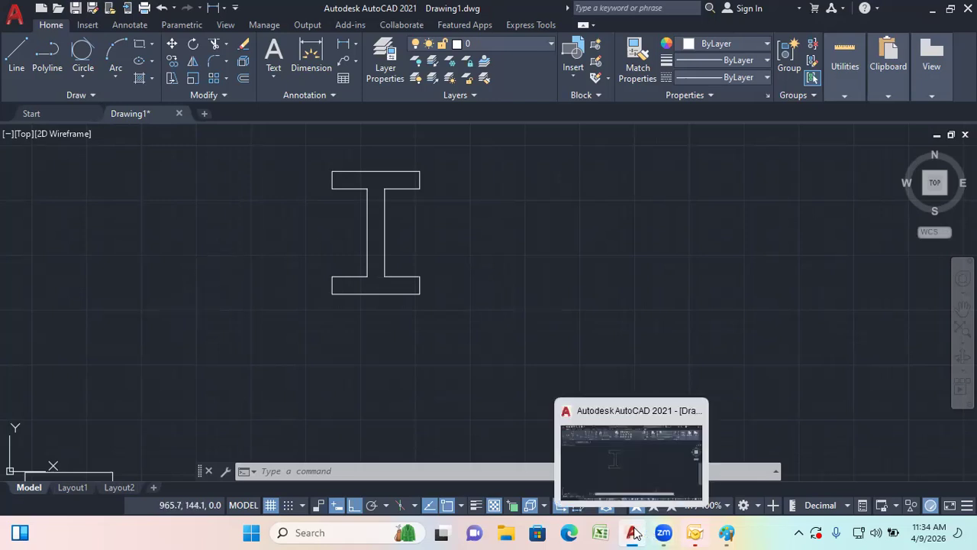
click(726, 532)
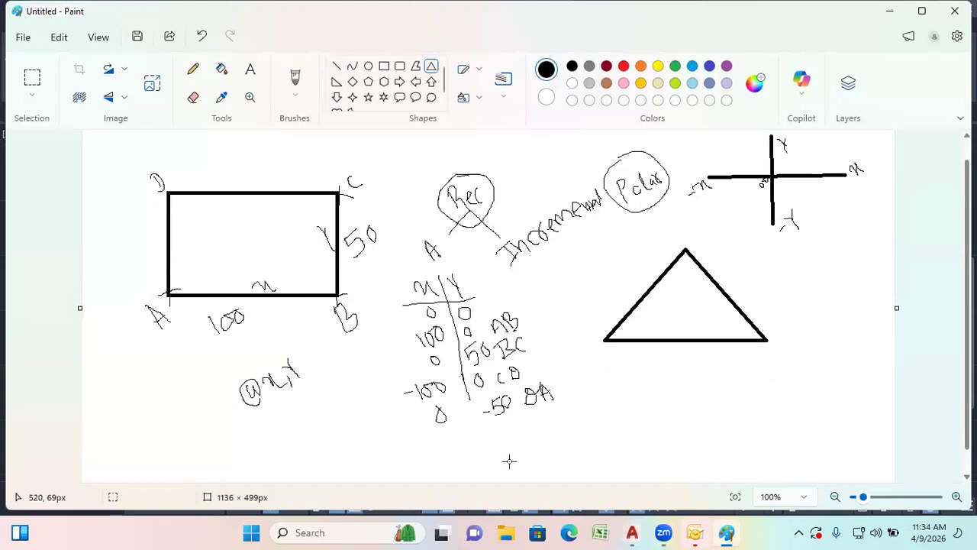
click(190, 85)
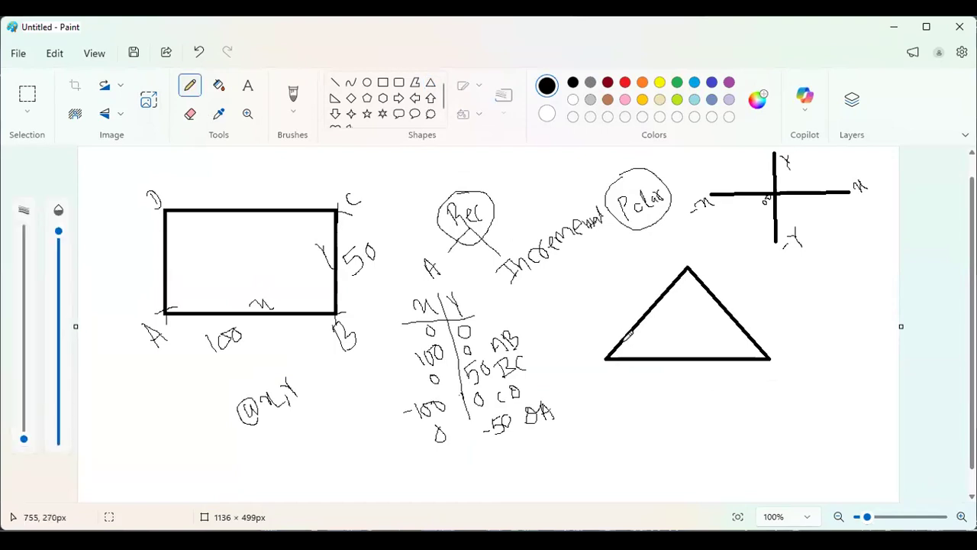
drag(624, 342, 631, 356)
drag(749, 340, 743, 356)
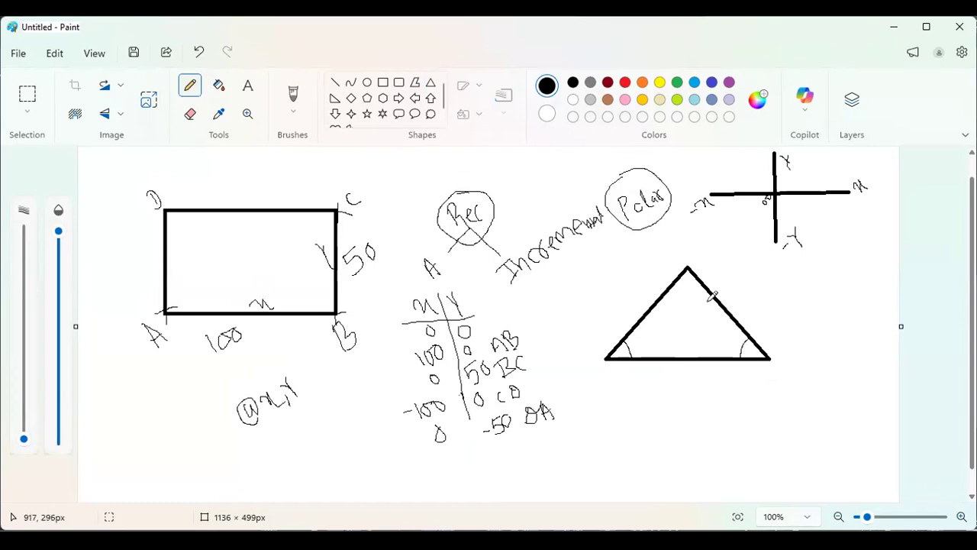
drag(677, 281, 697, 281)
- Label the ends of the coordinate axes sketch with the compass directions E, W, N and S
mouse_move(877, 175)
mouse_down()
mouse_move(893, 188)
mouse_move(890, 168)
mouse_move(890, 180)
mouse_up()
mouse_move(673, 195)
mouse_down()
mouse_move(687, 199)
mouse_move(690, 188)
mouse_up()
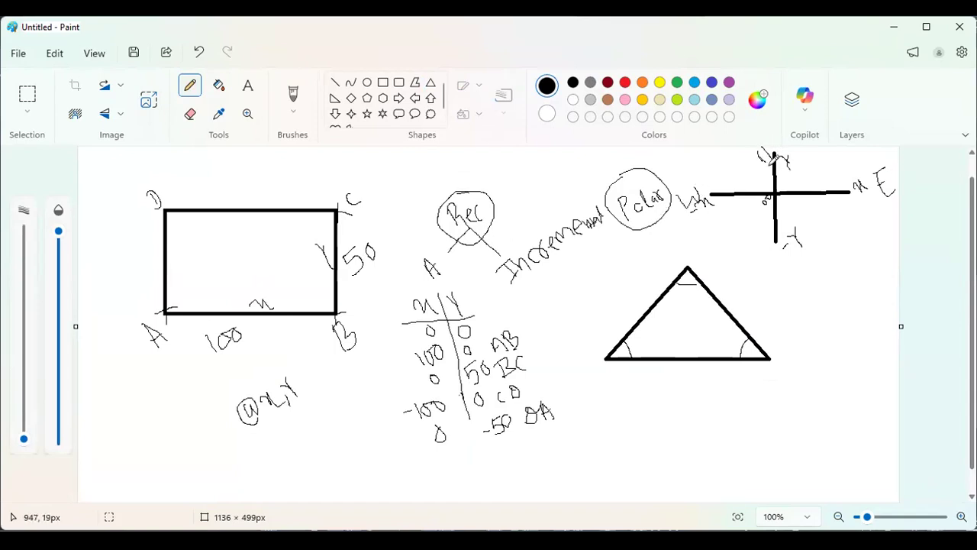
drag(778, 257, 780, 272)
- In red, write the angles 0, 90, 180 and 270 at the axes' E, N, W and S ends, with an arrow from E towards N
click(625, 82)
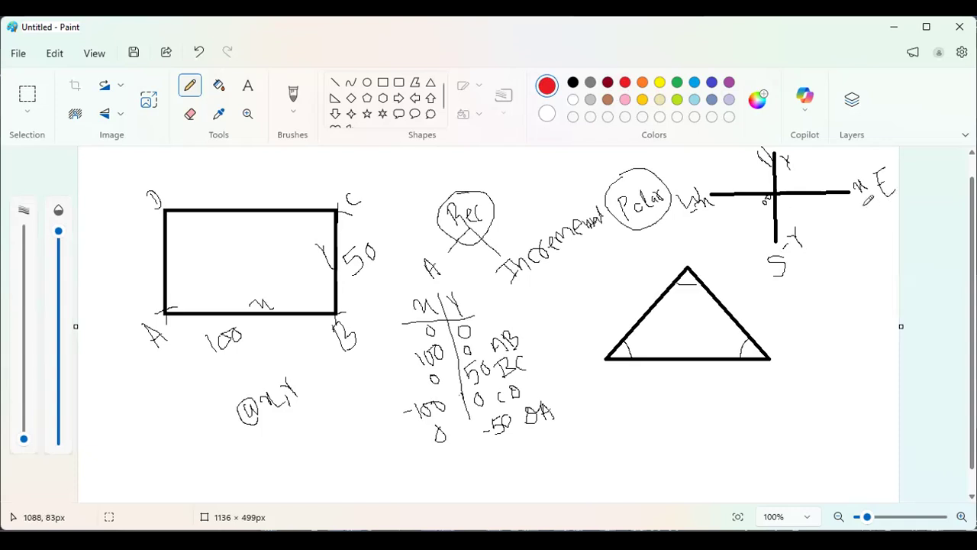
mouse_move(857, 198)
mouse_down()
mouse_move(852, 214)
mouse_move(865, 209)
mouse_move(857, 198)
mouse_up()
drag(848, 180, 813, 155)
drag(787, 162, 796, 158)
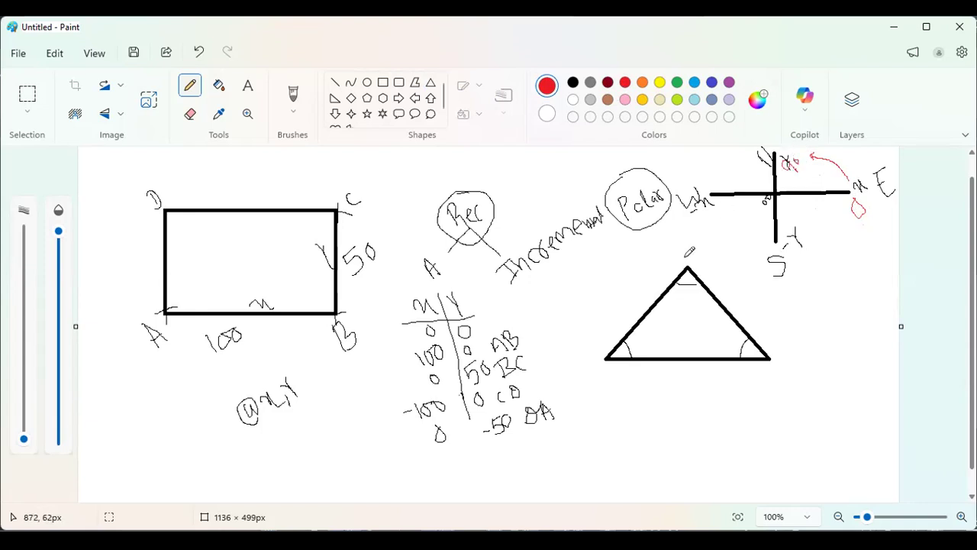
mouse_move(689, 222)
mouse_down()
mouse_move(708, 230)
mouse_move(704, 207)
mouse_move(714, 221)
mouse_move(710, 206)
mouse_move(722, 215)
mouse_up()
mouse_move(768, 292)
mouse_down()
mouse_move(783, 307)
mouse_move(796, 291)
mouse_move(789, 273)
mouse_move(798, 282)
mouse_up()
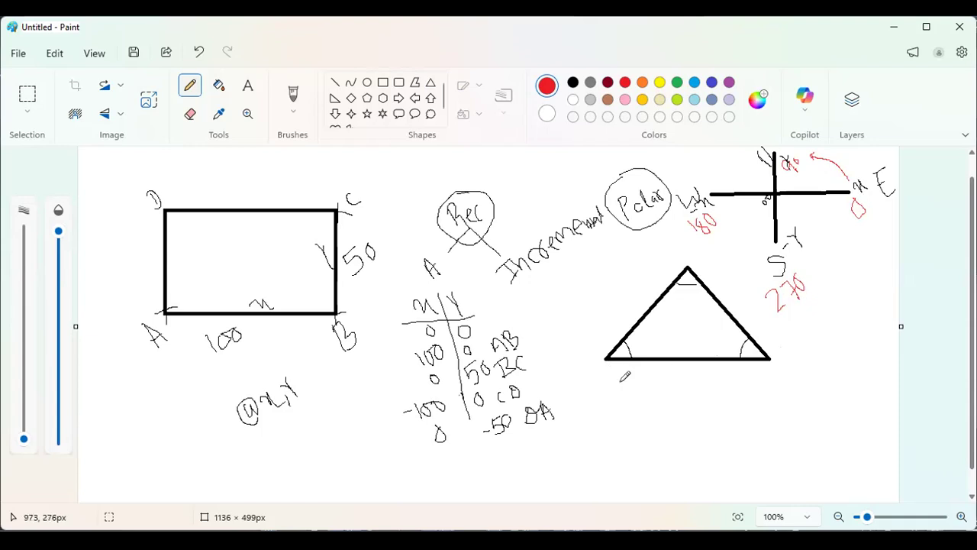
- Draw a red cross of one horizontal and one vertical straight line at the triangle's lower-left vertex
click(334, 82)
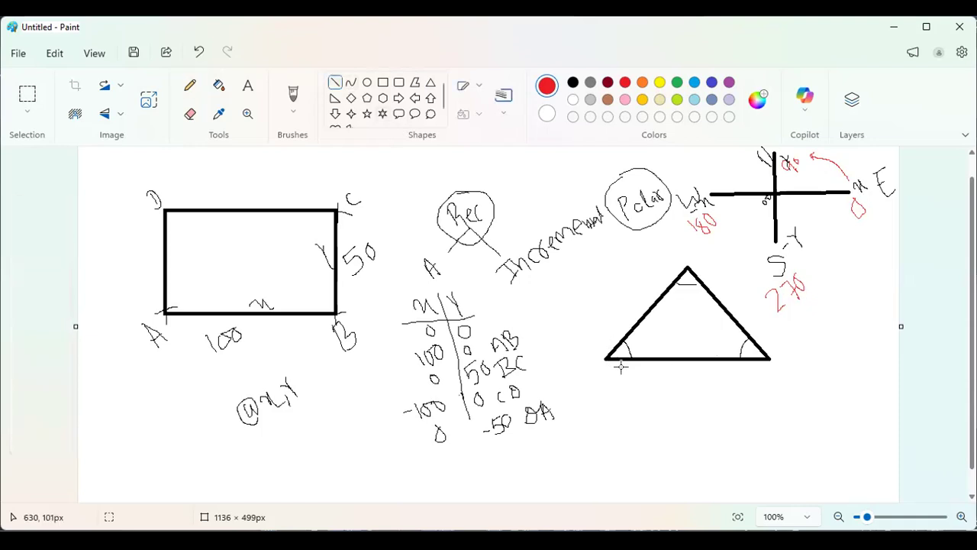
drag(591, 362, 638, 361)
click(658, 394)
drag(605, 334, 609, 386)
click(658, 411)
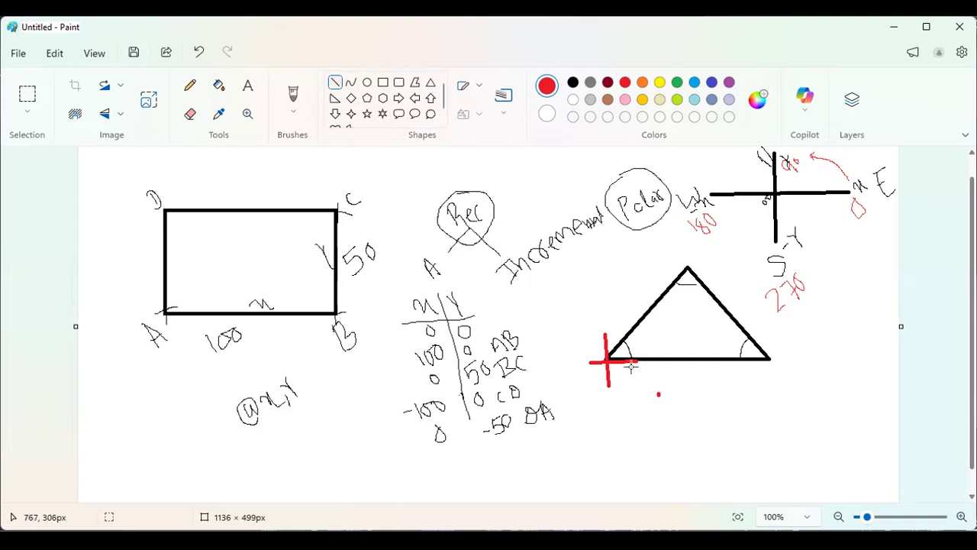
- Label the triangle's vertices in red pencil: A at lower left, B at lower right and C at the apex
click(190, 84)
drag(571, 376, 578, 373)
drag(787, 357, 794, 364)
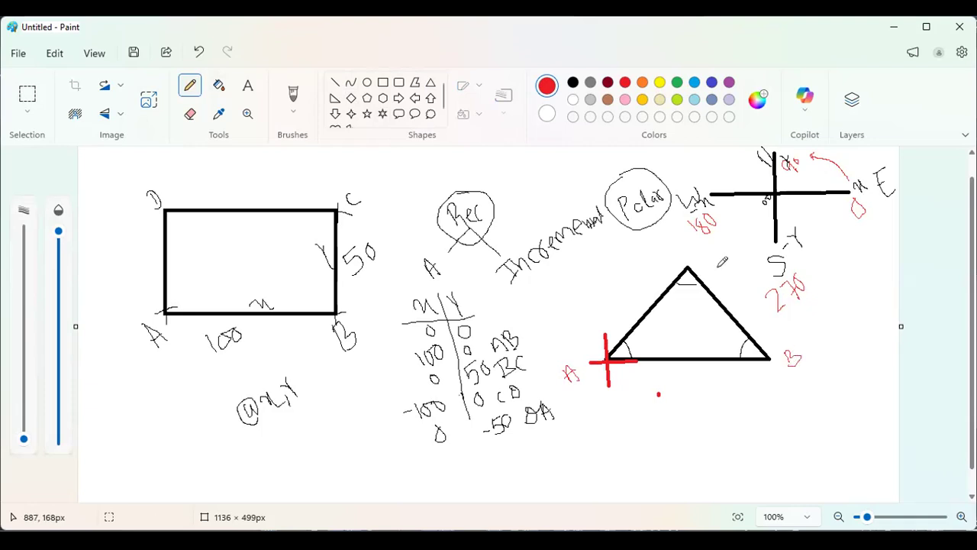
drag(691, 255, 690, 267)
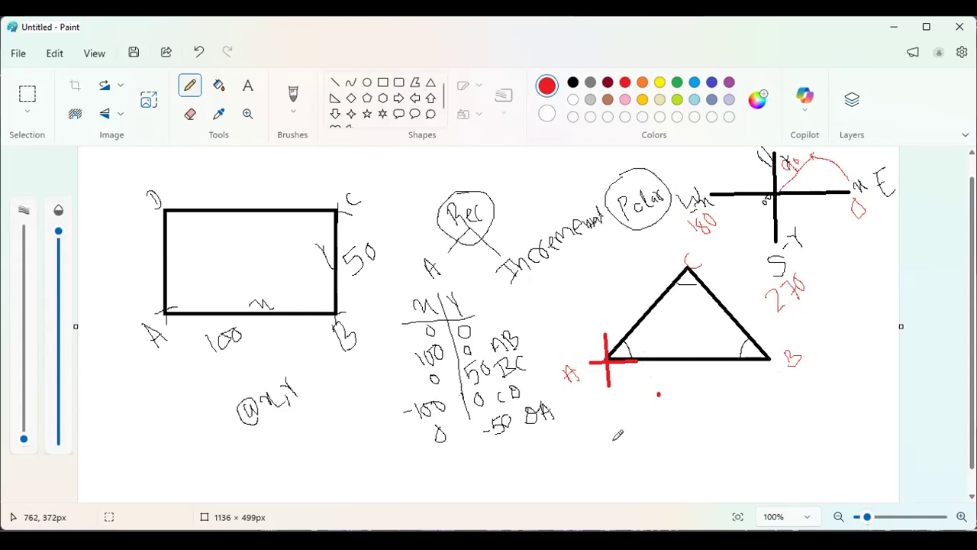
- Write the polar coordinate format @d<a below the triangle, with the entry AB - 0 beside it
drag(578, 436, 592, 442)
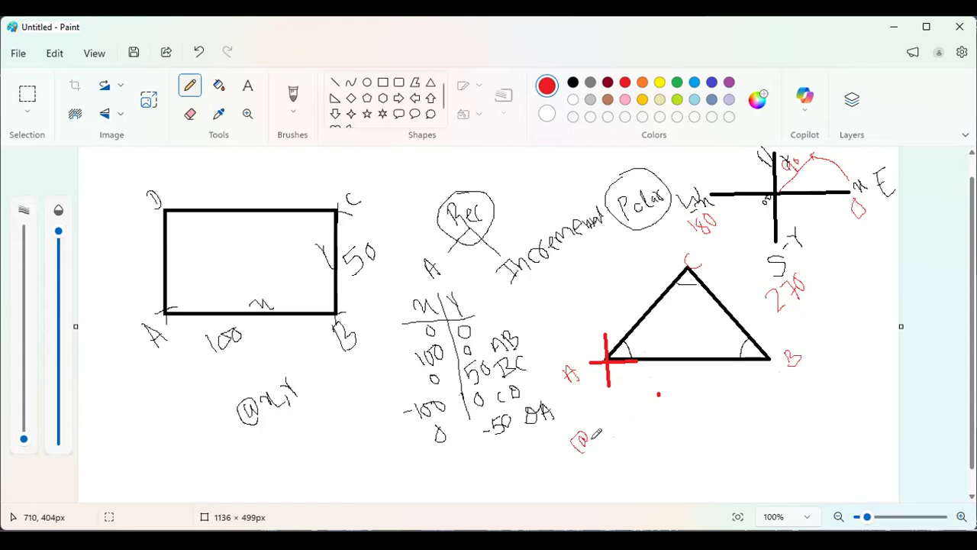
mouse_move(598, 433)
mouse_down()
mouse_move(607, 427)
mouse_move(620, 441)
mouse_move(614, 429)
mouse_move(621, 447)
mouse_up()
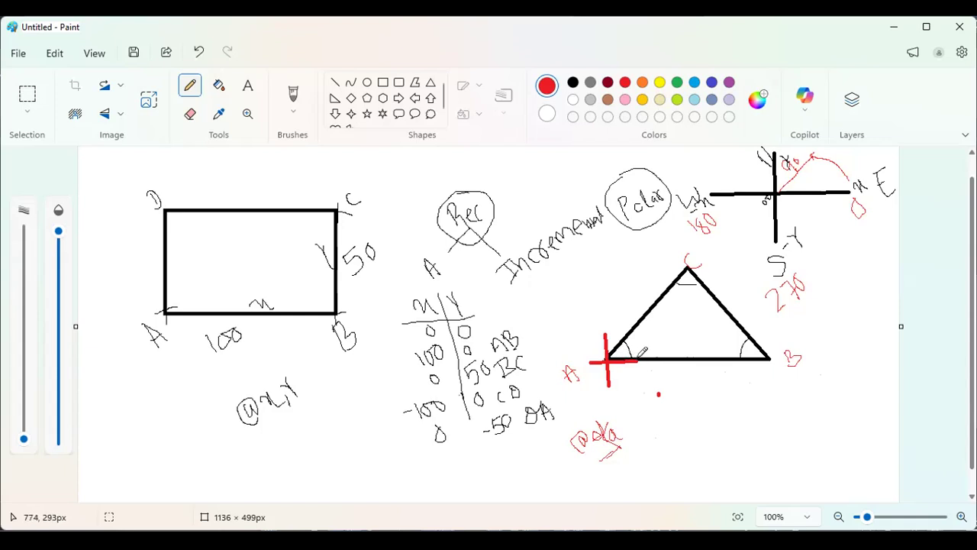
mouse_move(653, 432)
mouse_down()
mouse_move(662, 395)
mouse_move(674, 417)
mouse_move(717, 405)
mouse_move(710, 391)
mouse_up()
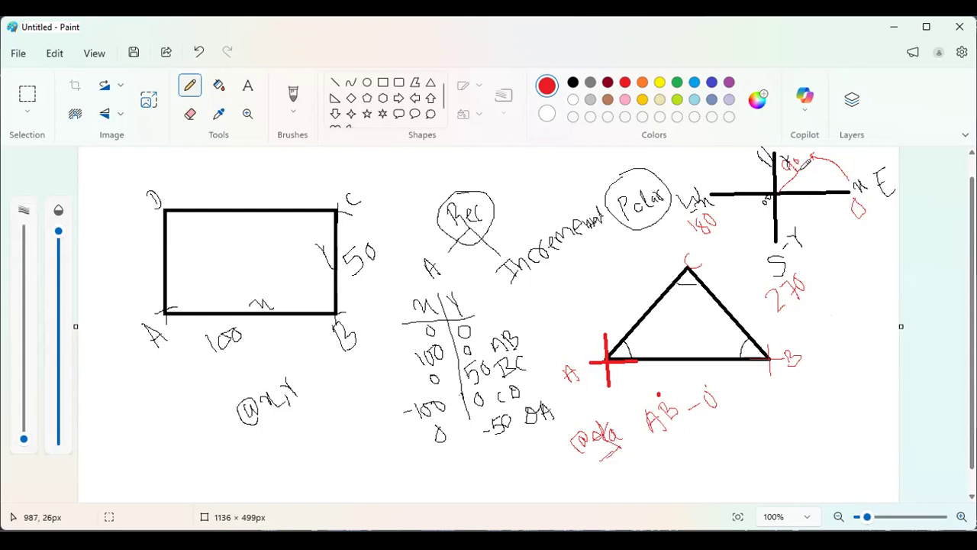
- Number the four quadrants of the axes sketch 1 to 4 counterclockwise, starting between E and N
drag(812, 167, 821, 176)
mouse_move(736, 181)
mouse_down()
mouse_move(750, 180)
mouse_move(739, 220)
mouse_move(749, 221)
mouse_move(737, 230)
mouse_up()
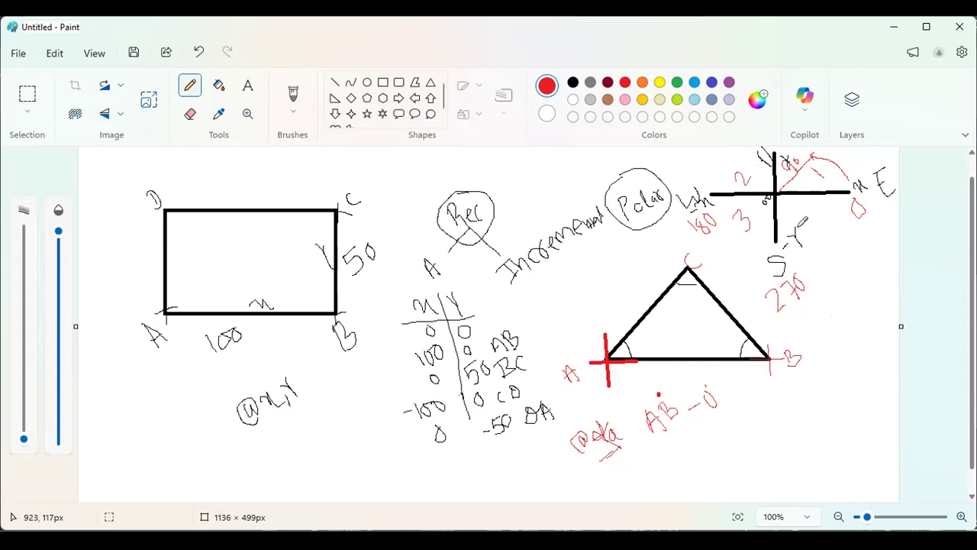
drag(806, 208, 816, 225)
- Write BC - under the AB entry and sketch small axes below vertex B with side BC's direction, an E label and an angle arc
mouse_move(662, 446)
mouse_down()
mouse_move(673, 462)
mouse_move(690, 443)
mouse_move(700, 452)
mouse_move(720, 437)
mouse_up()
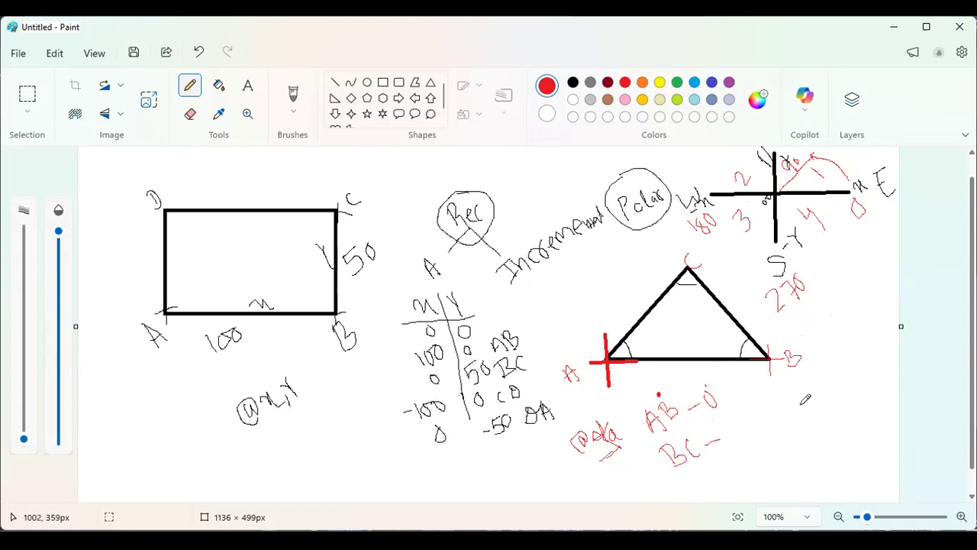
mouse_move(794, 416)
mouse_down()
mouse_move(853, 417)
mouse_move(824, 387)
mouse_up()
mouse_move(834, 439)
mouse_down()
mouse_move(825, 415)
mouse_move(797, 395)
mouse_up()
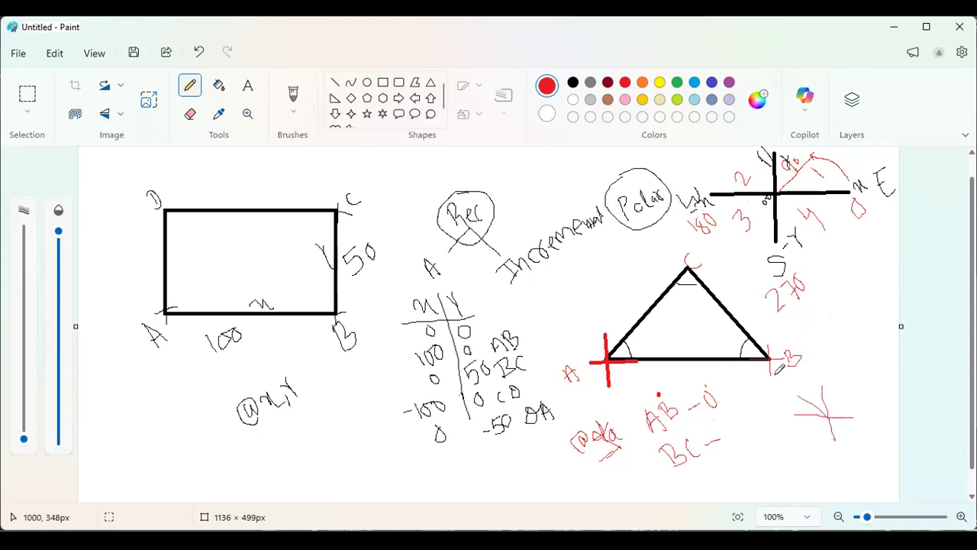
drag(861, 403, 870, 421)
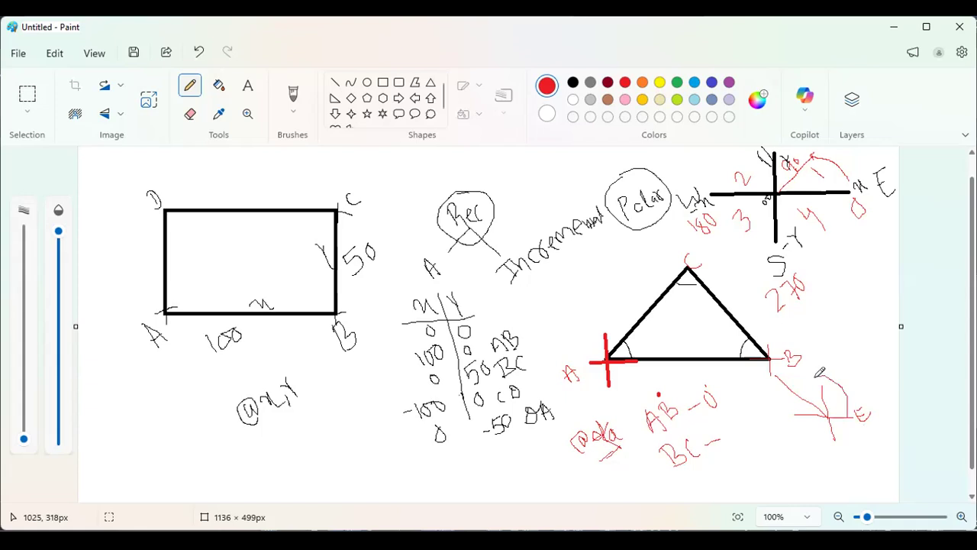
mouse_move(798, 379)
mouse_down()
mouse_move(795, 397)
mouse_move(811, 401)
mouse_up()
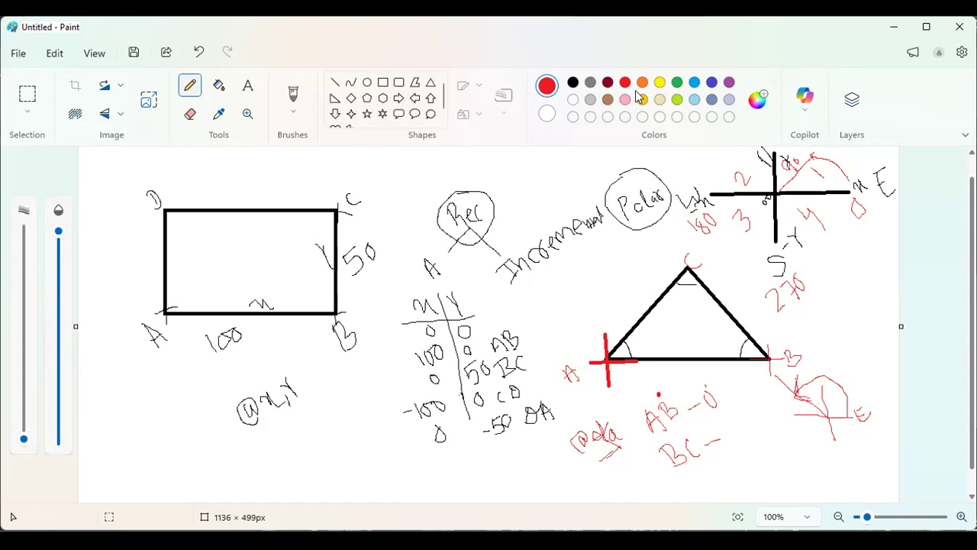
- Change the drawing colour to purple and mark the angle between the west axis and BC in the small axes sketch
click(695, 82)
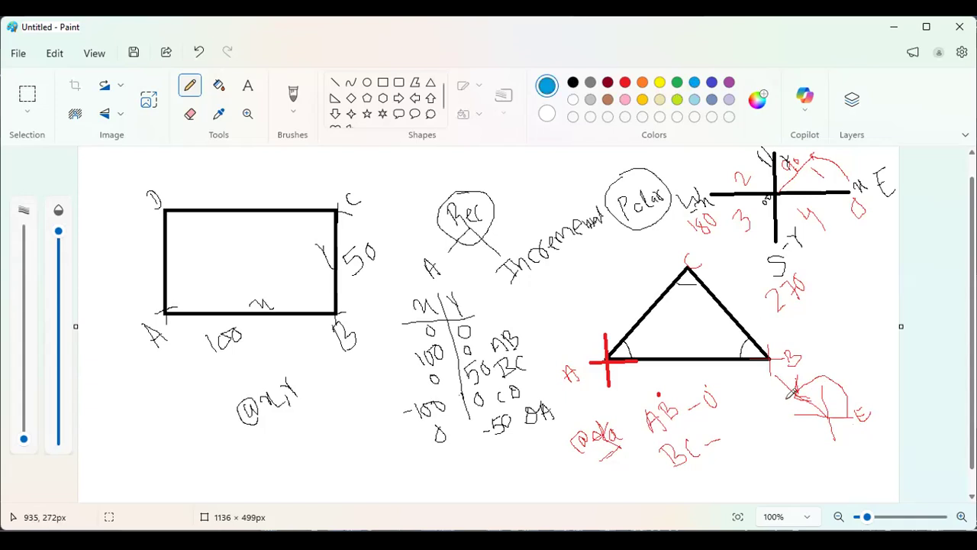
click(729, 83)
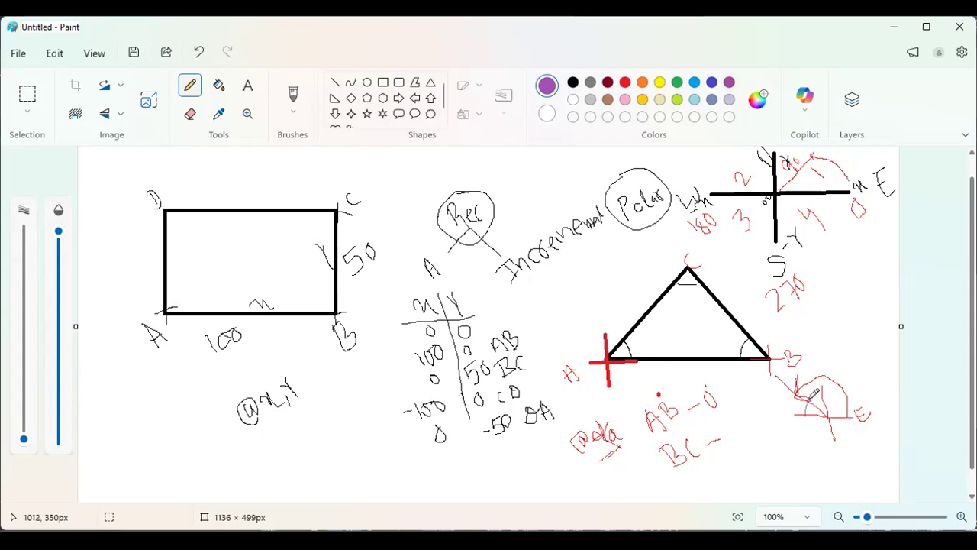
mouse_move(804, 412)
mouse_down()
mouse_move(806, 401)
mouse_move(803, 415)
mouse_up()
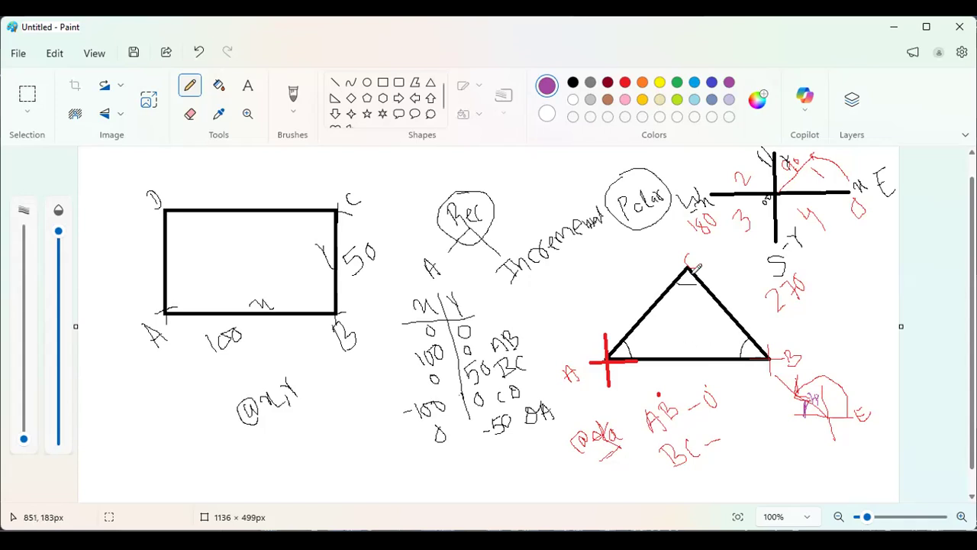
- Draw a purple cross of one vertical and one horizontal straight line at the triangle's apex C
click(336, 81)
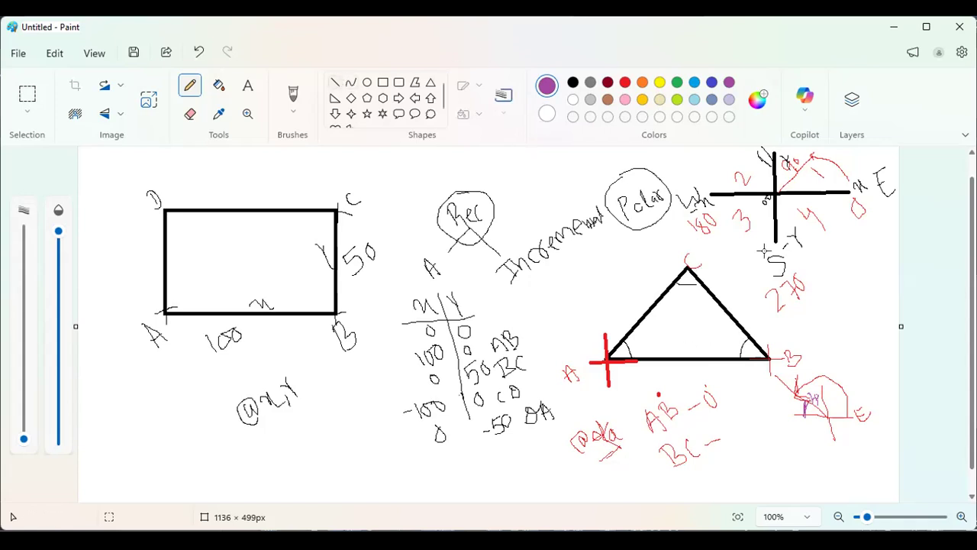
drag(686, 243, 688, 302)
click(709, 322)
drag(651, 266, 733, 265)
- With the purple pencil, write the angles 60 and 30 below apex C and enter 120 beside BC
click(190, 86)
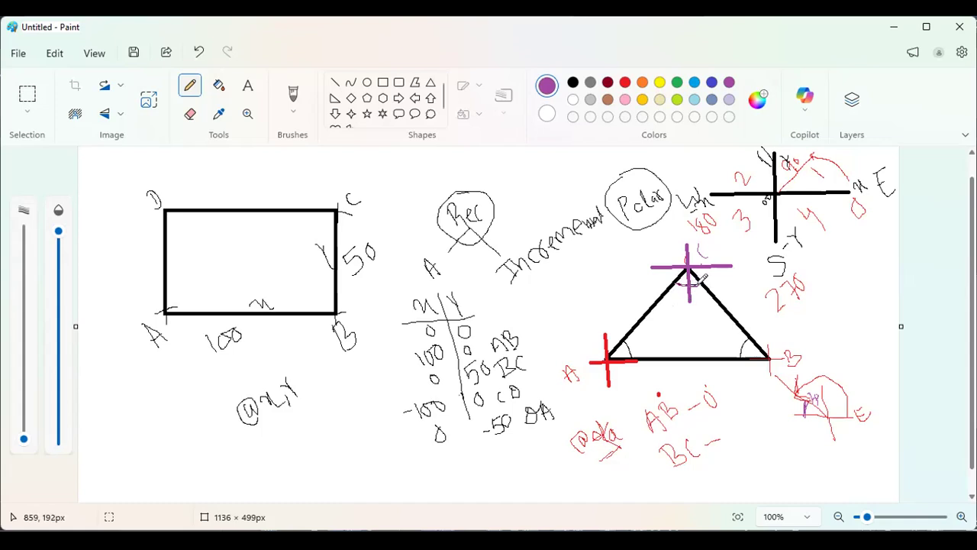
drag(685, 324, 692, 308)
mouse_move(669, 296)
mouse_down()
mouse_move(671, 312)
mouse_move(683, 297)
mouse_up()
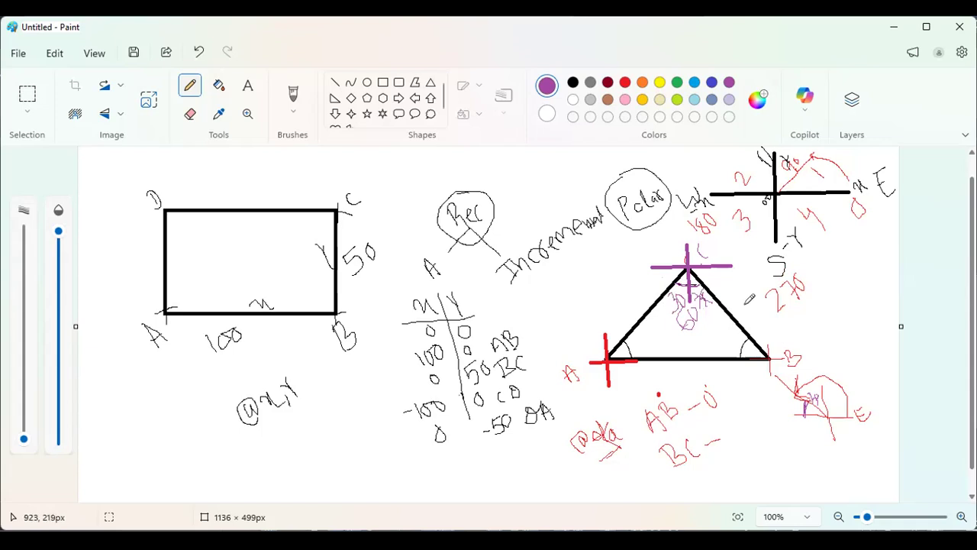
mouse_move(738, 421)
mouse_down()
mouse_move(734, 449)
mouse_move(750, 438)
mouse_move(753, 408)
mouse_up()
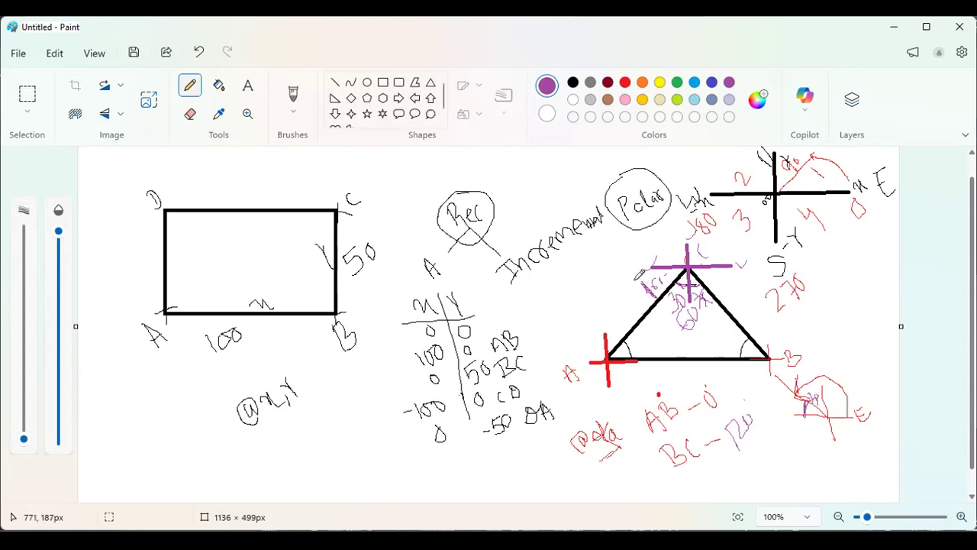
- Add a further purple handwritten entry in the angle list below the BC line
drag(700, 480, 703, 488)
drag(702, 473, 714, 475)
mouse_move(717, 468)
mouse_down()
mouse_move(750, 462)
mouse_move(752, 443)
mouse_move(782, 435)
mouse_up()
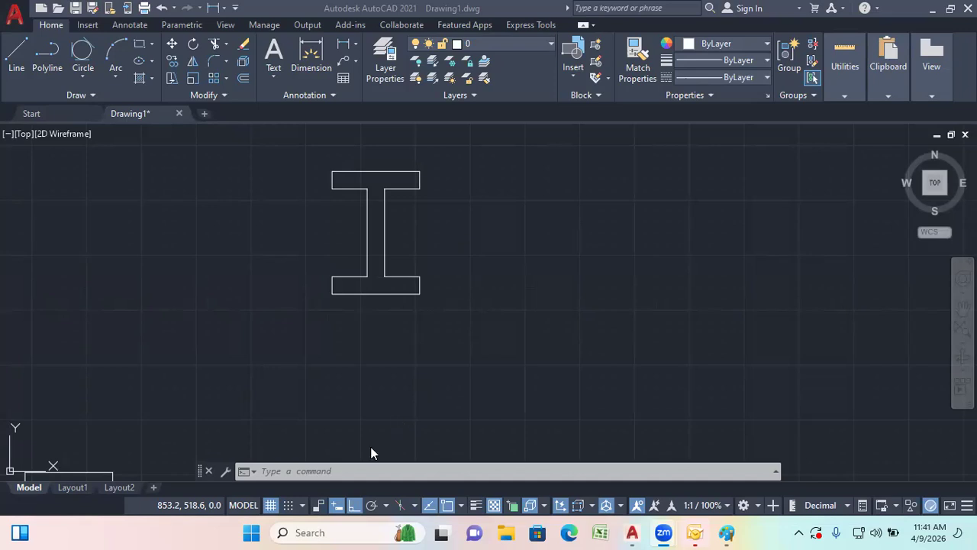
- Switch to AutoCAD and enable polar tracking in the drafting settings with an increment angle of 60 degrees
click(346, 470)
text(ds)
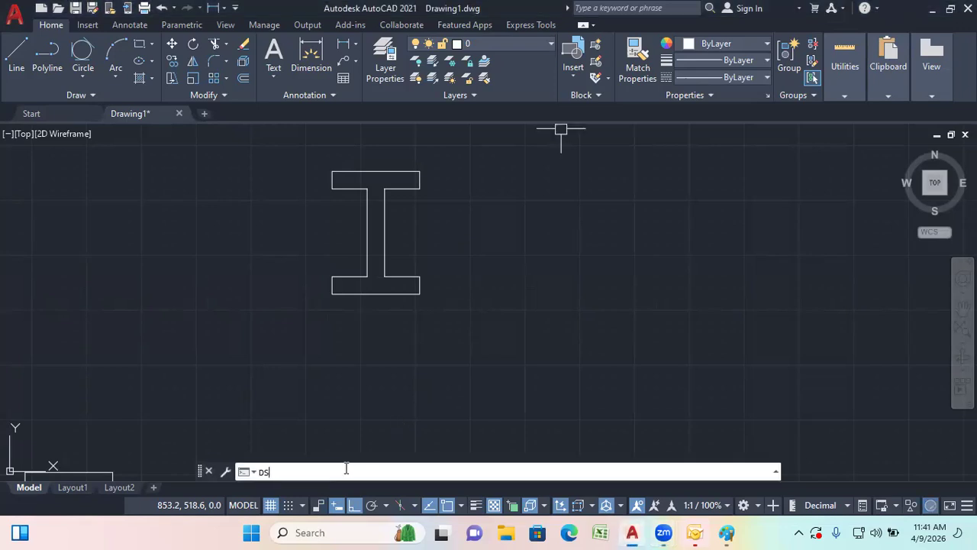
key(Return)
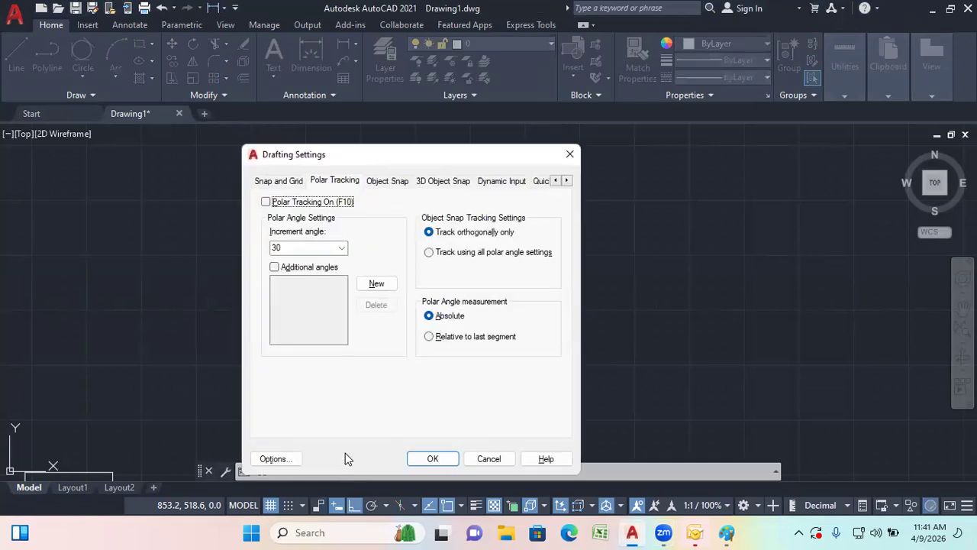
click(343, 183)
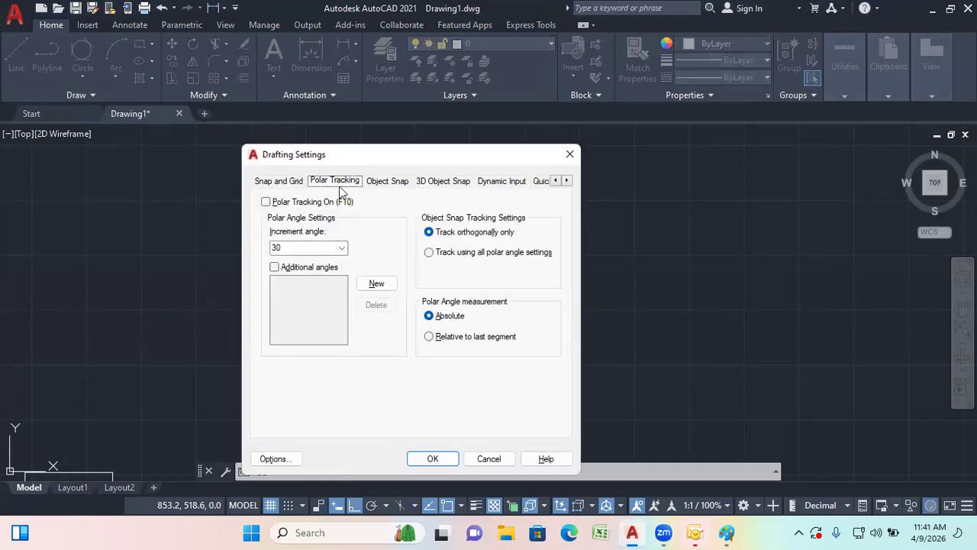
click(265, 202)
click(266, 202)
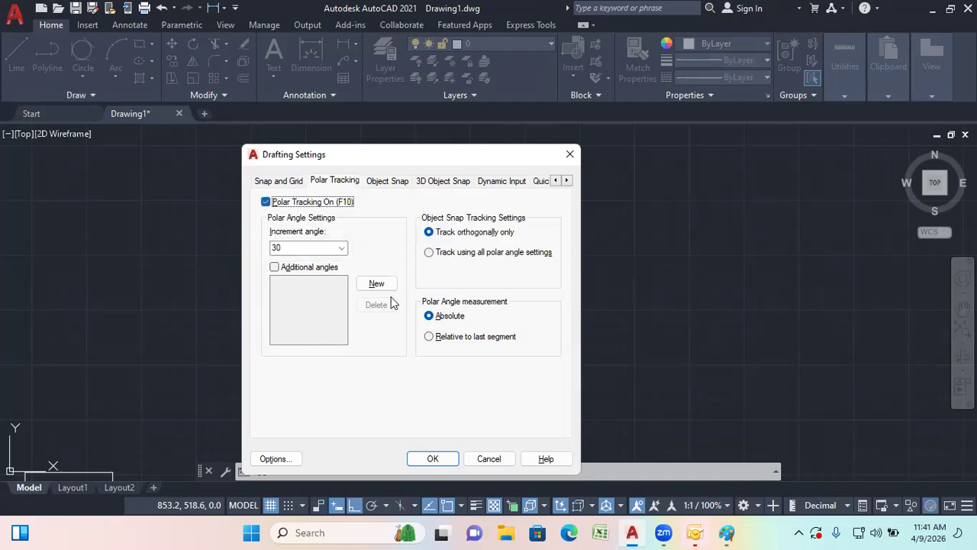
double_click(289, 247)
text(6)
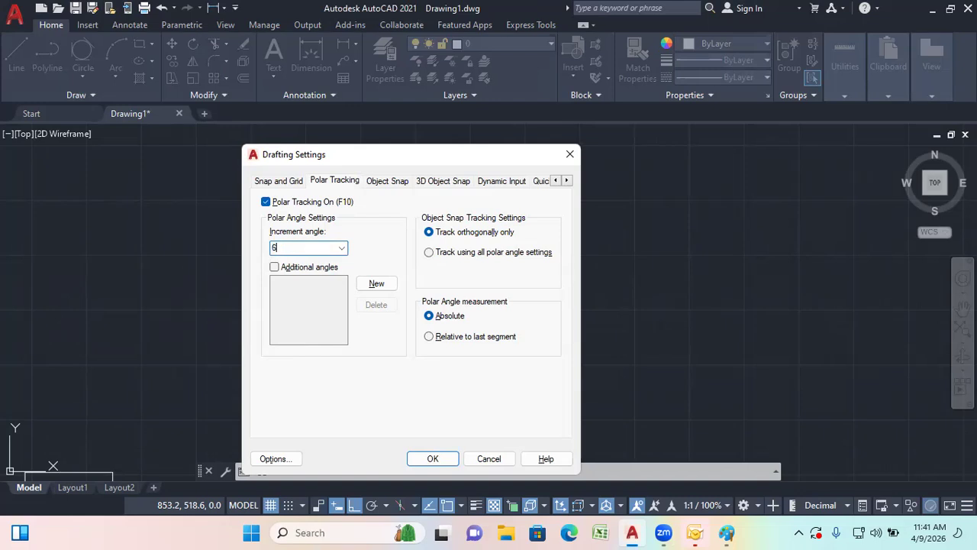
text(0)
click(433, 459)
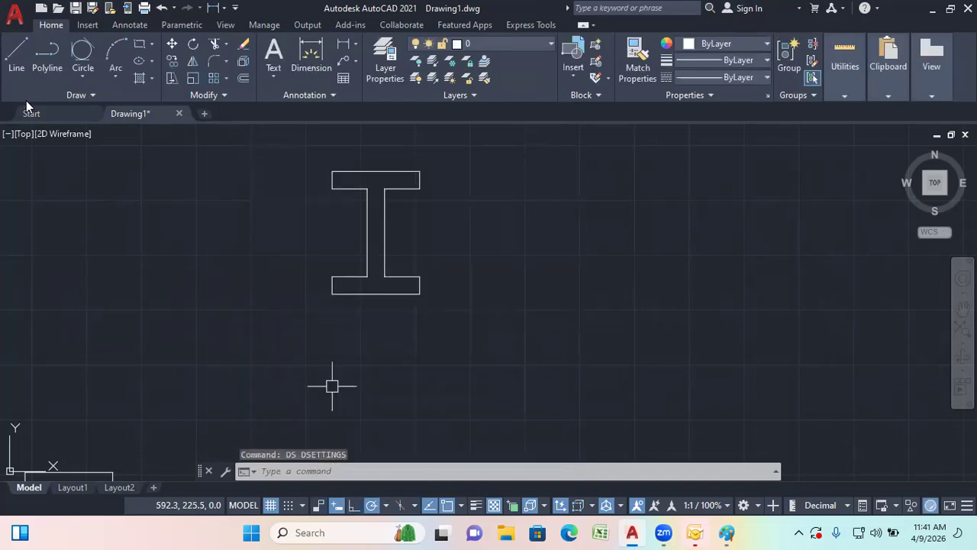
- Start a polyline in the empty space east of the I-shaped profile and draw its first segment 100 units long at 0° with Ortho on
click(46, 54)
scroll(554, 206, up, 2)
scroll(313, 365, down, 2)
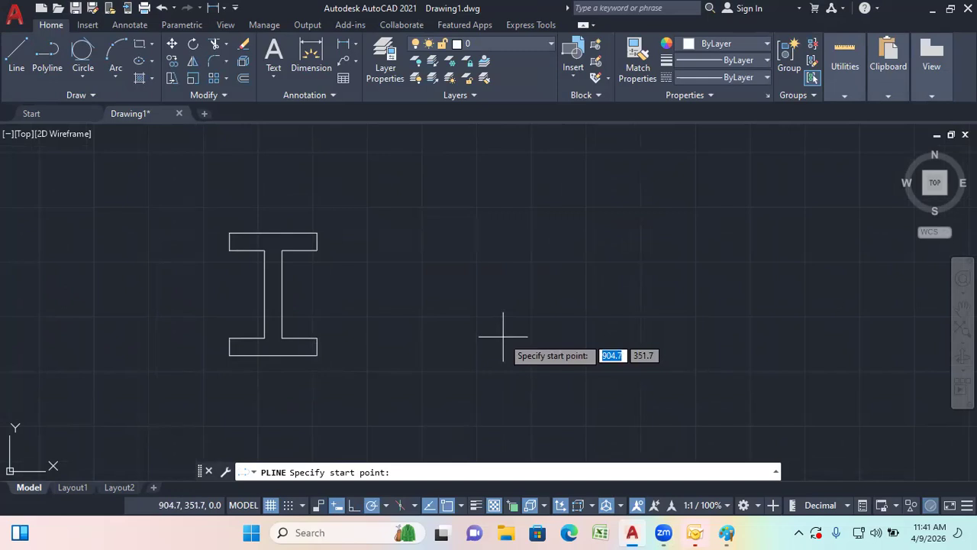
click(442, 347)
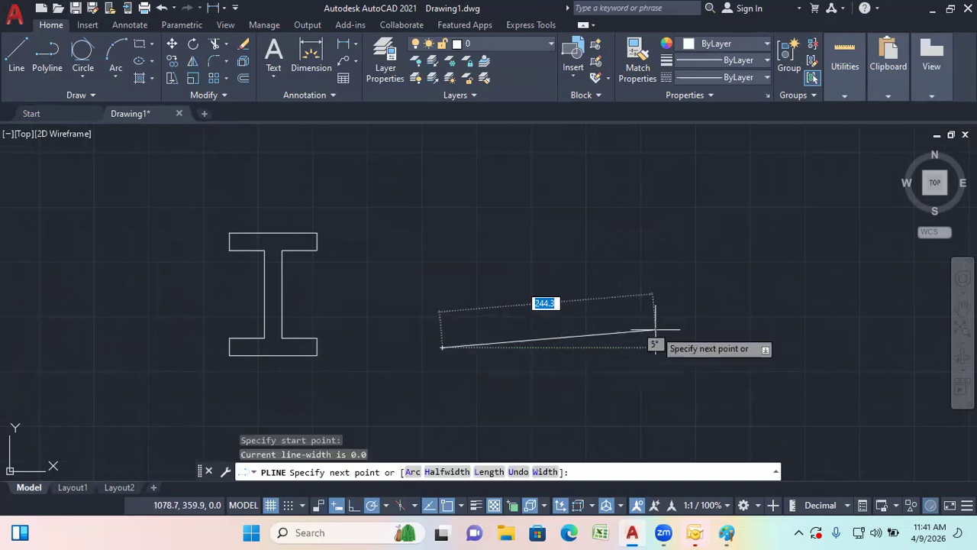
click(336, 504)
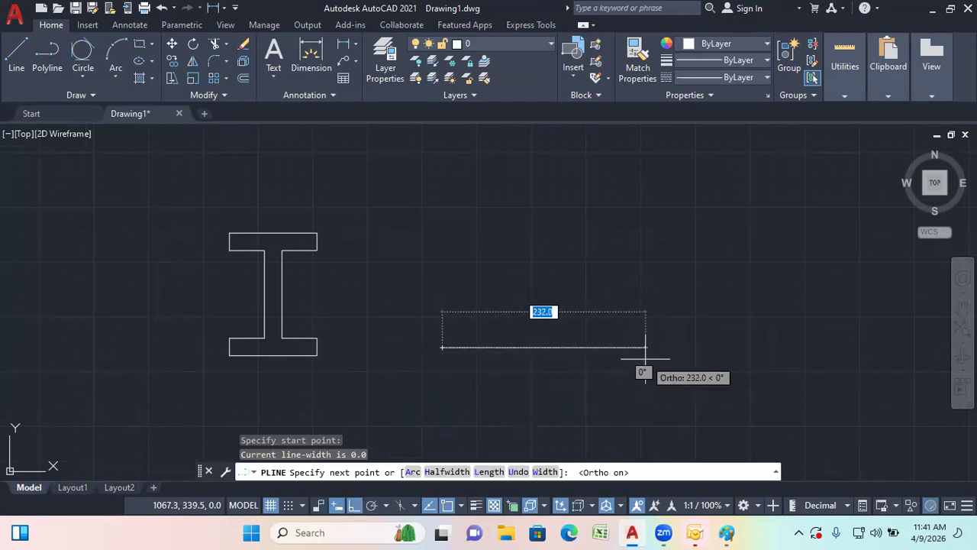
text(100)
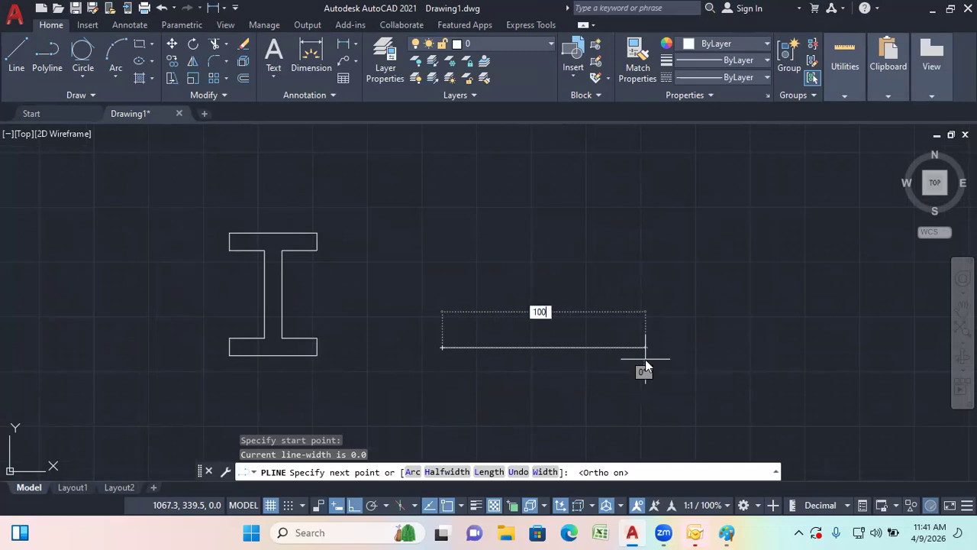
key(Return)
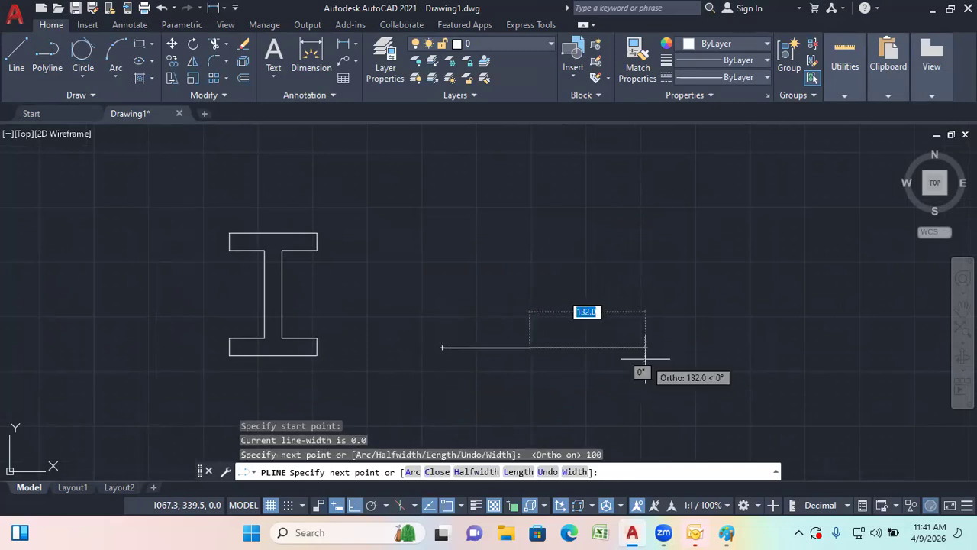